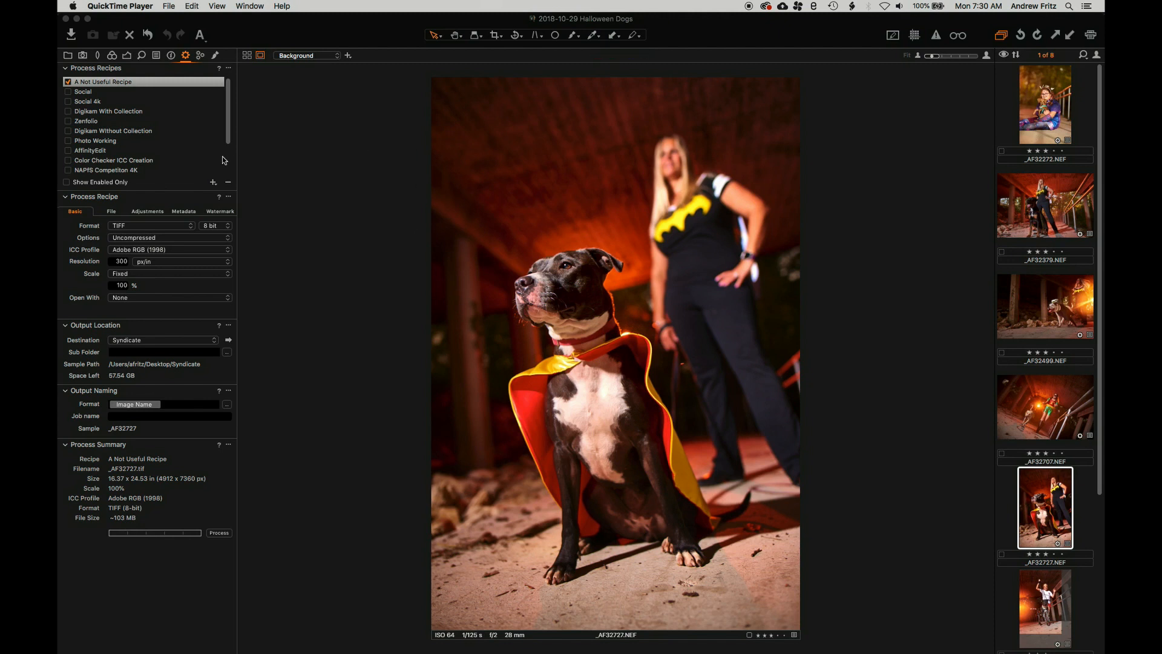
Show the _AF32499 dog photo in the viewer, then open and cancel its Export Variants dialog
left_click(1019, 301)
right_click(1020, 280)
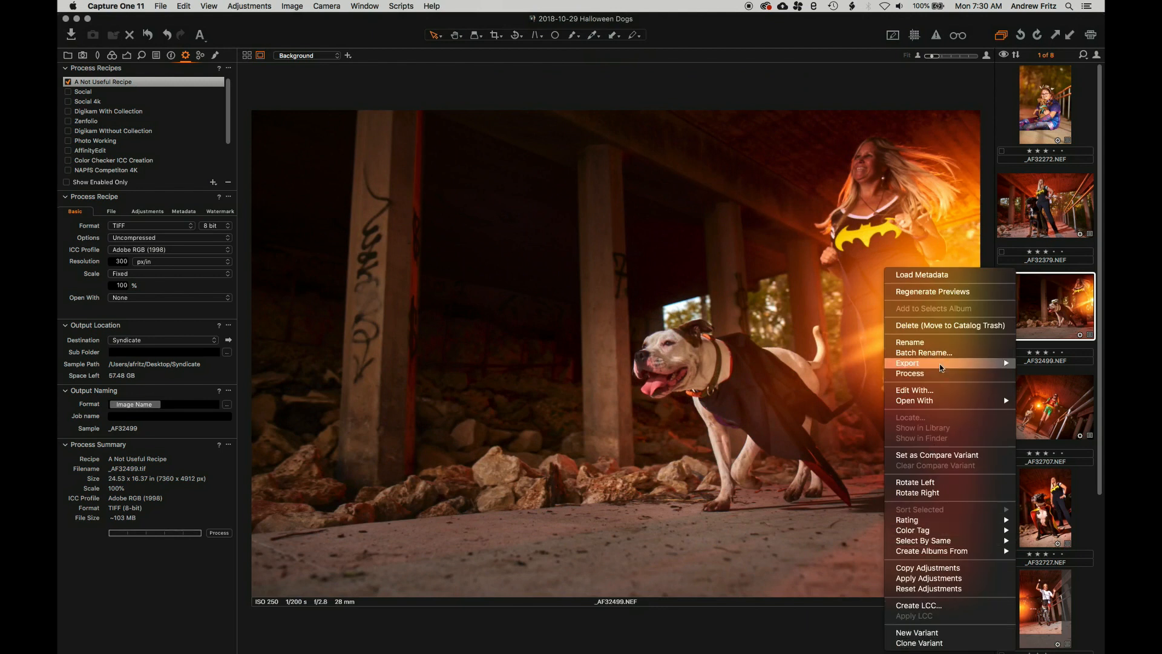
mouse_move(980, 366)
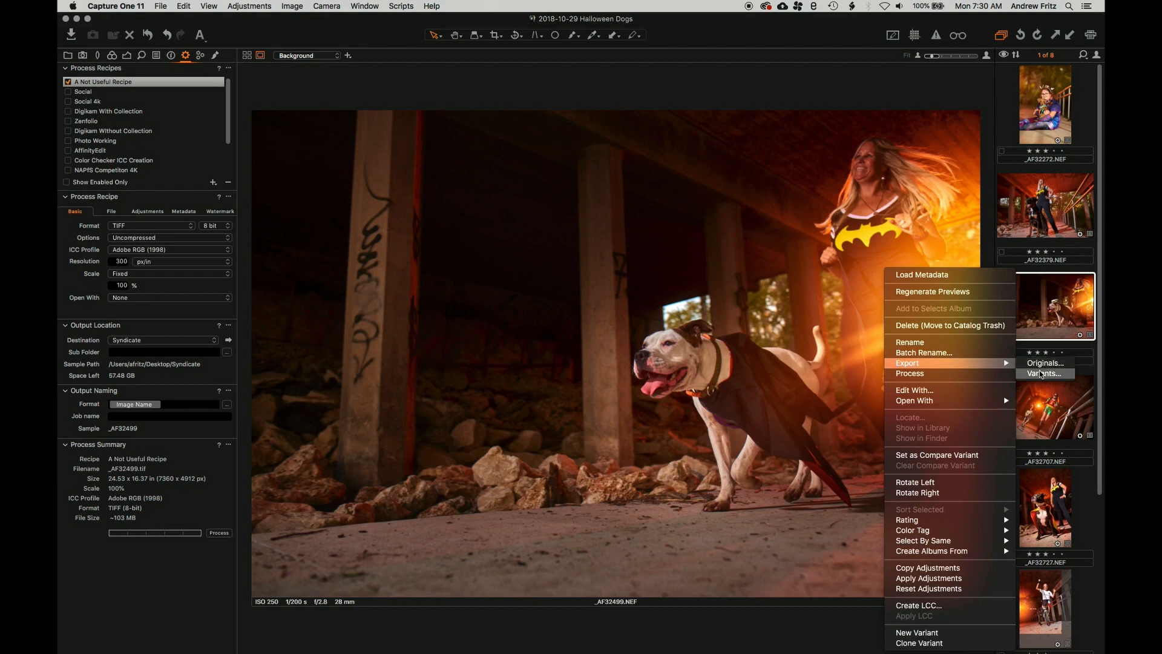
left_click(1040, 374)
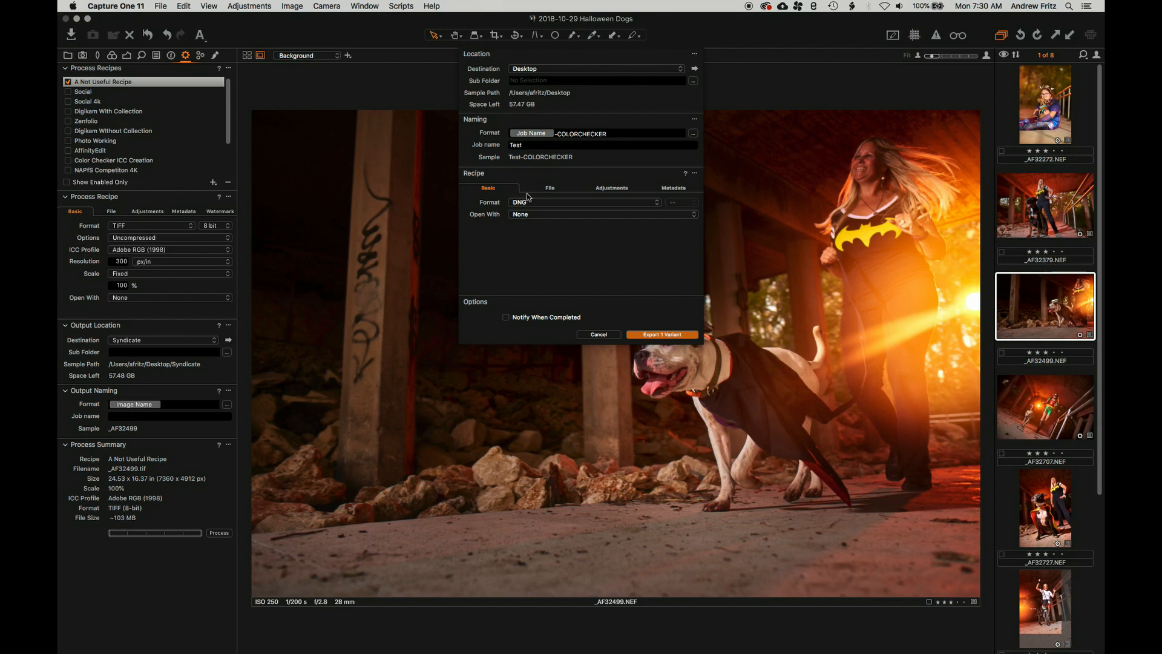
left_click(599, 334)
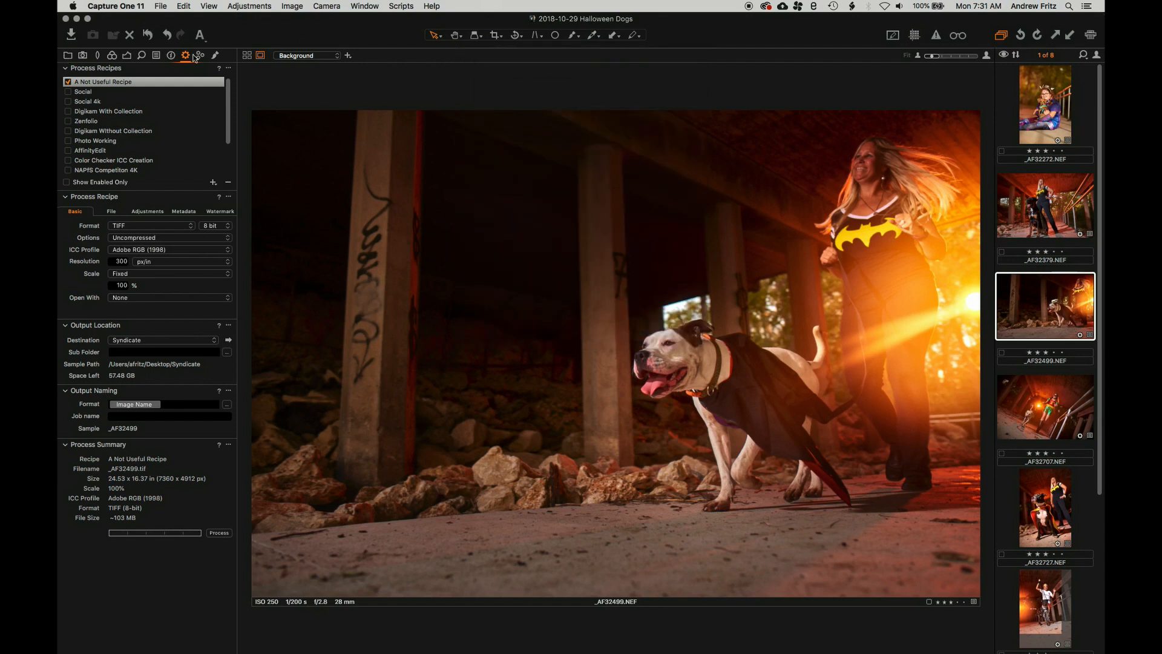
left_click(67, 56)
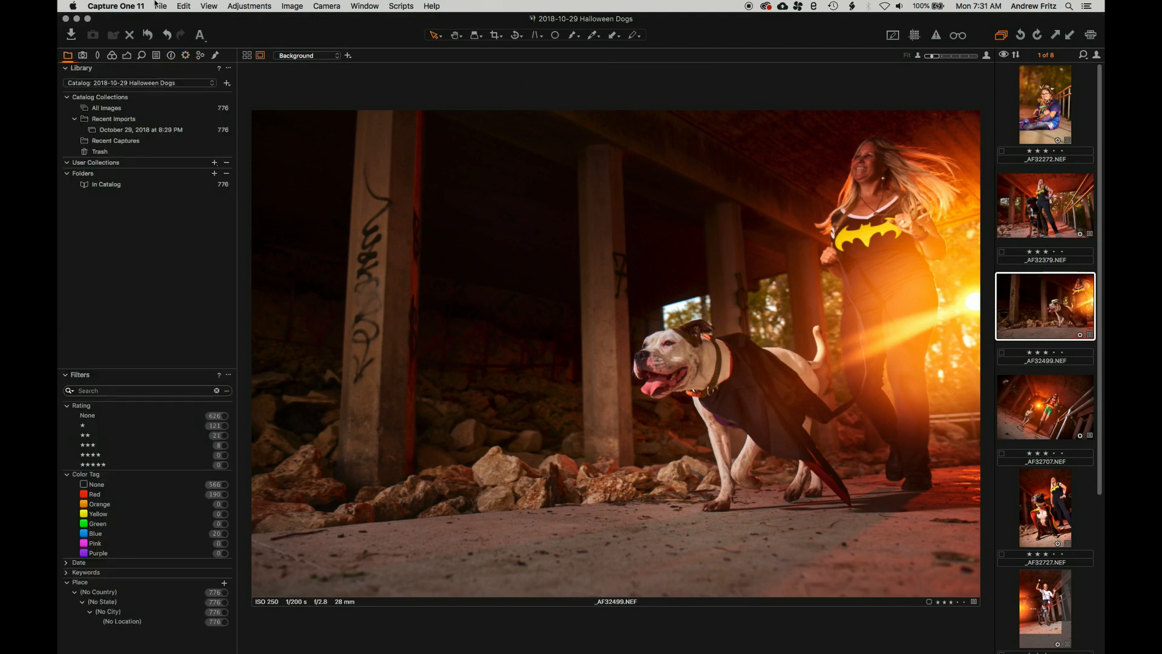
left_click(99, 111)
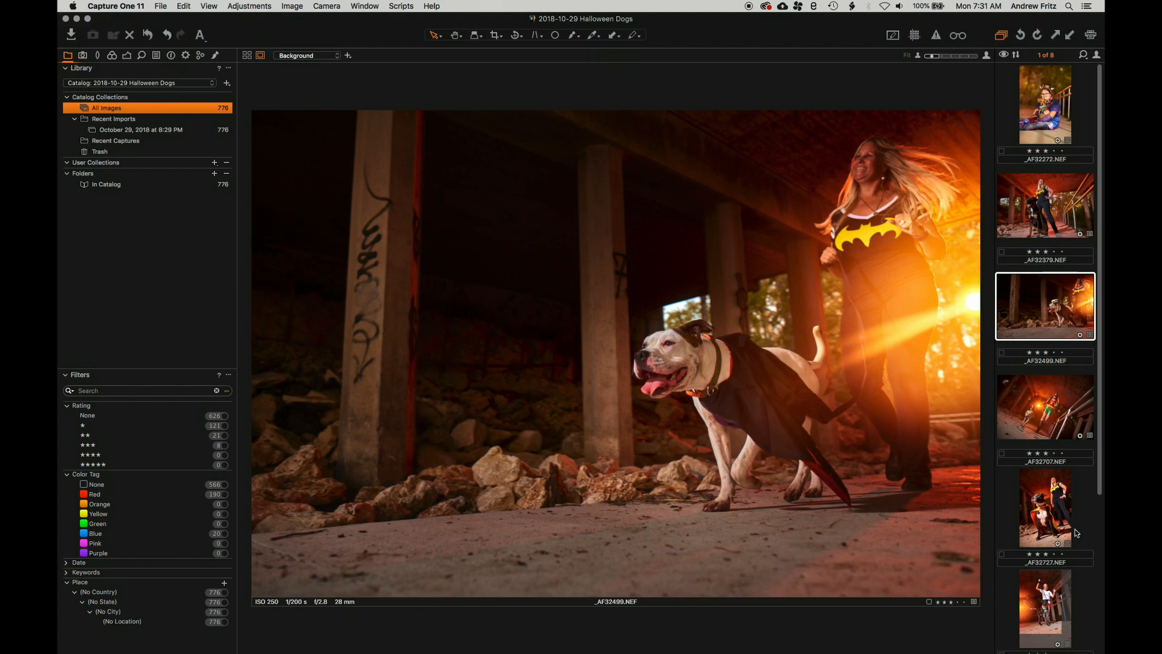
left_click(186, 55)
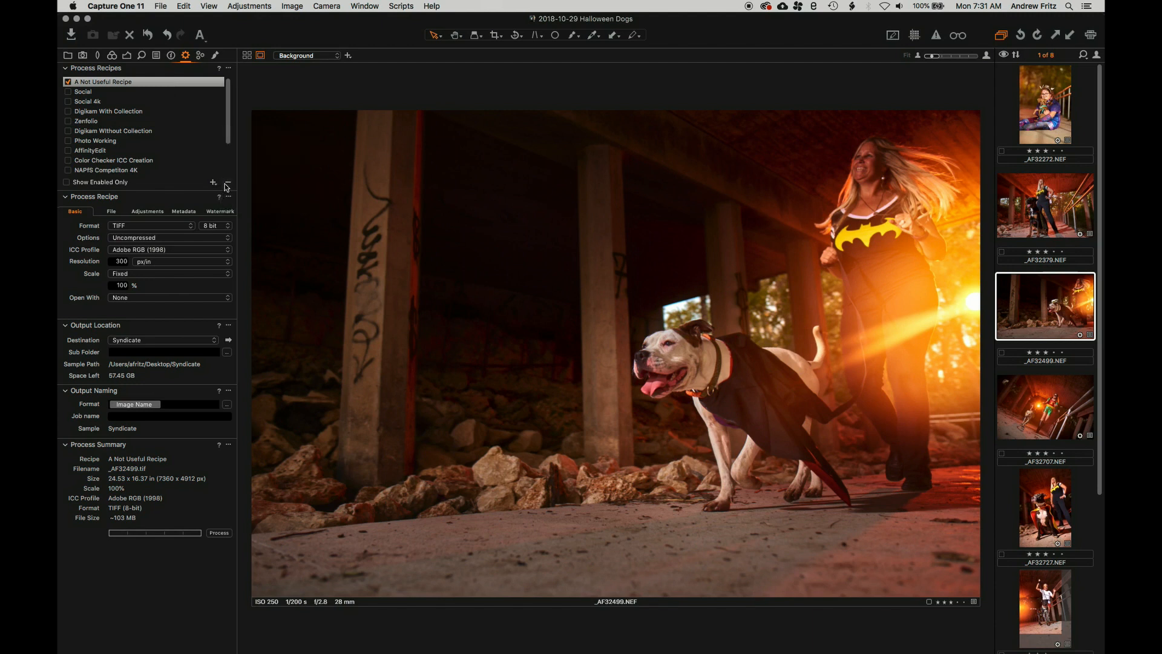
Delete A Not Useful Recipe from the Process Recipes list
left_click(85, 84)
left_click(87, 101)
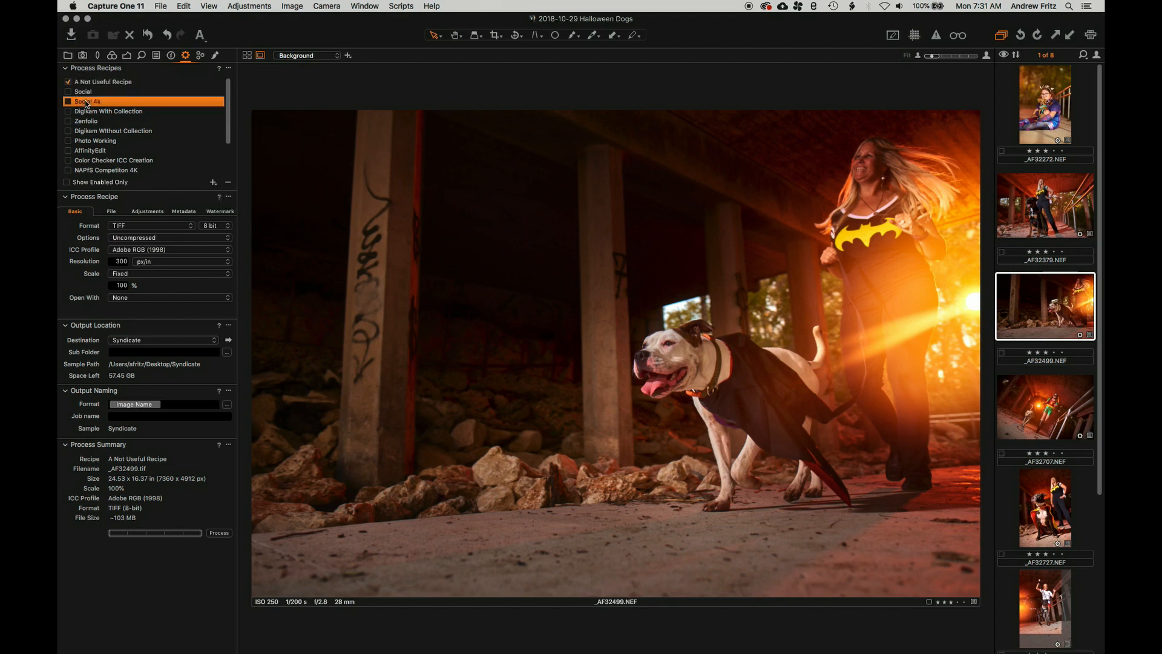
left_click(94, 82)
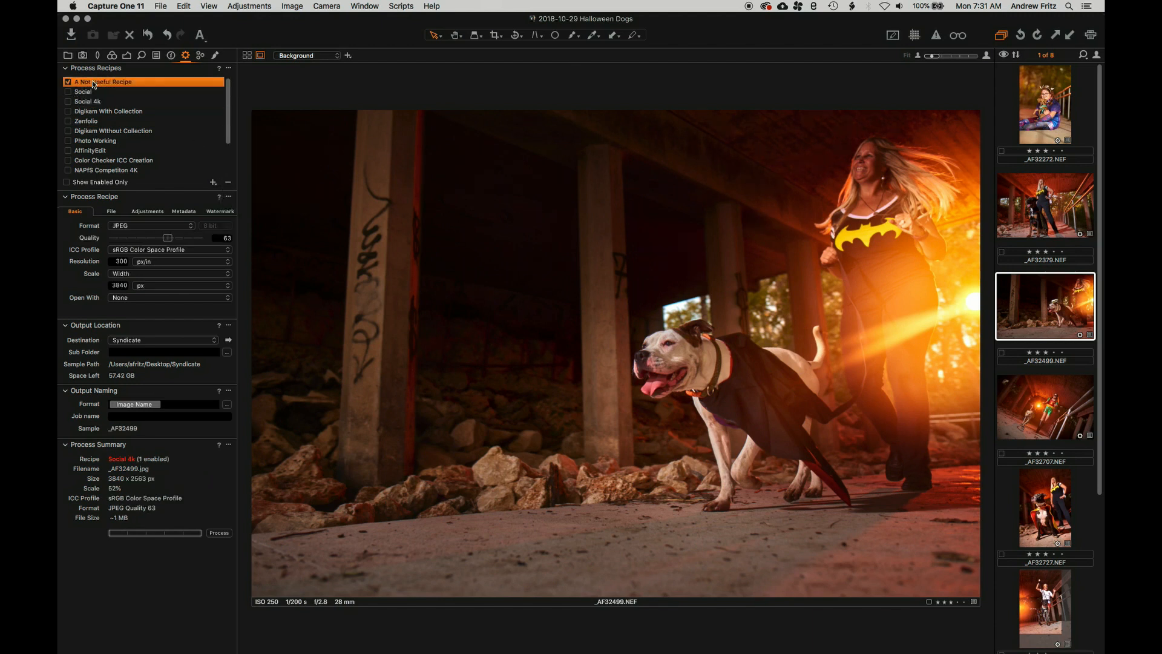
left_click(229, 184)
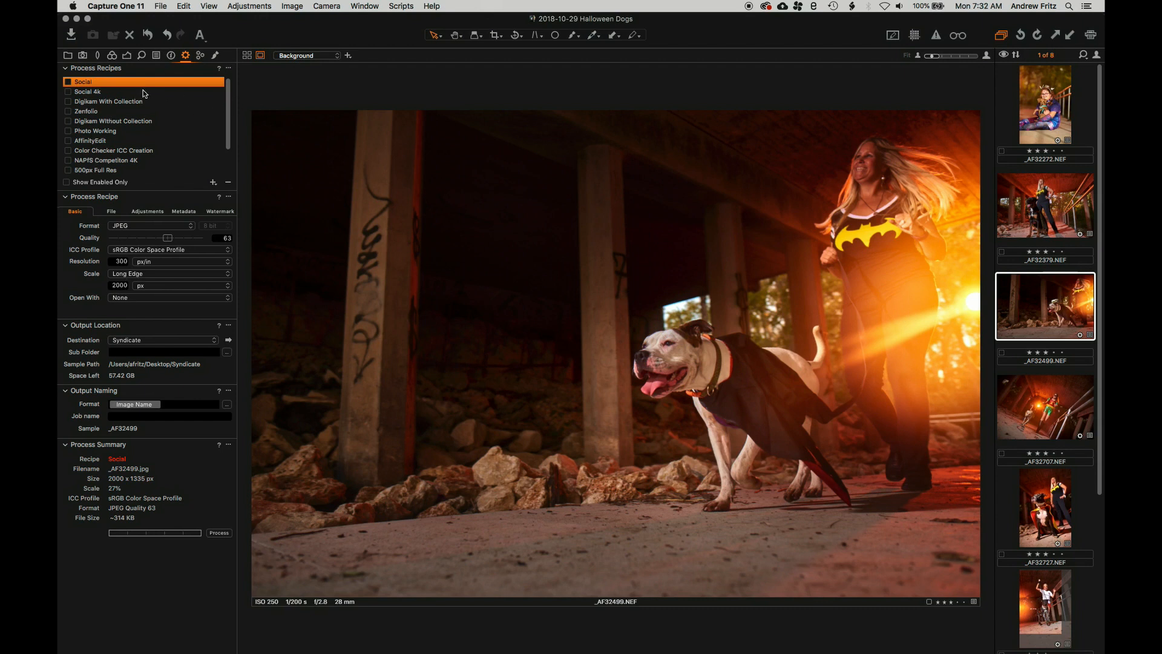
Move the Digikam Without Collection recipe above Zenfolio
left_click_drag(100, 123, 99, 113)
scroll(115, 144, "down", 3)
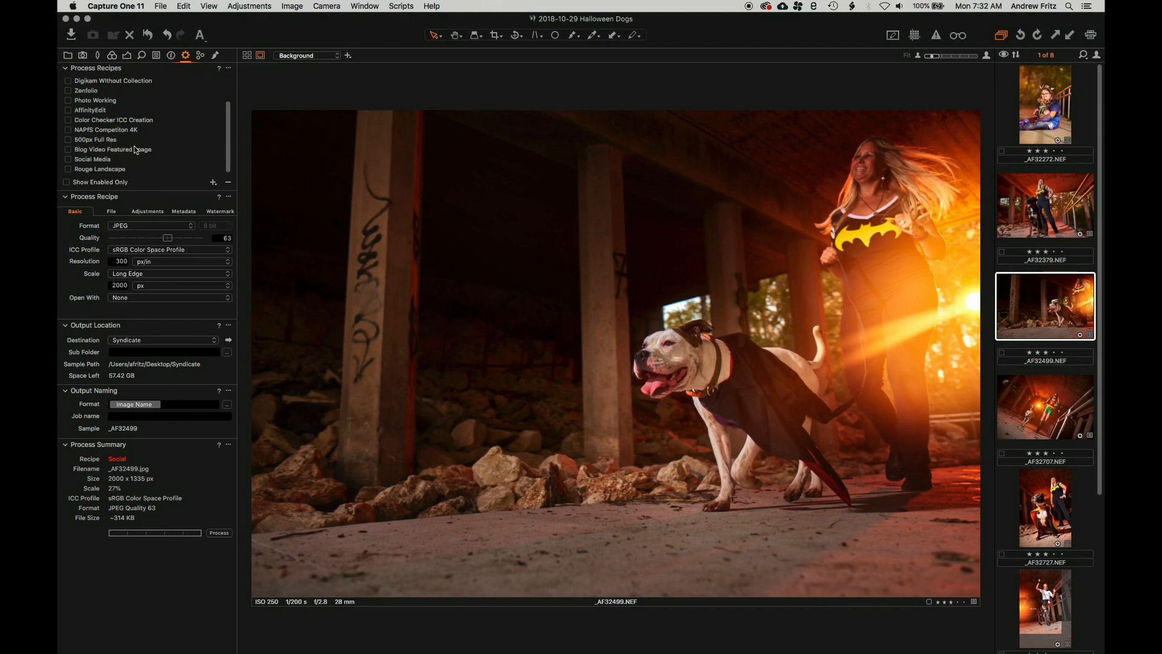
scroll(135, 147, "up", 3)
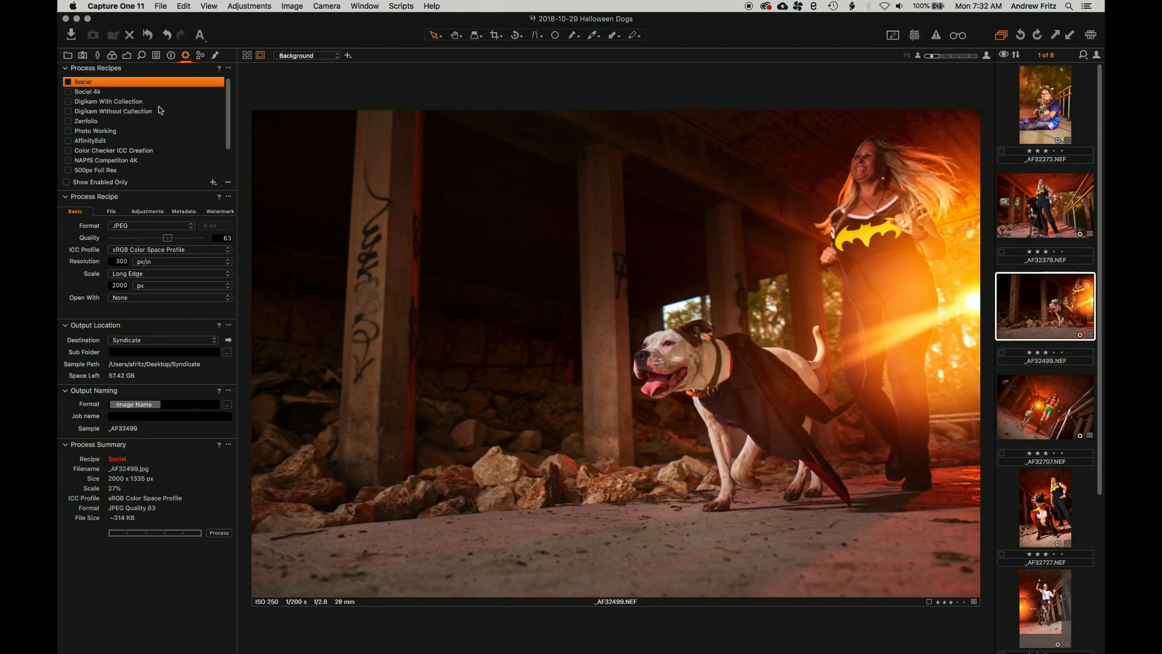
mouse_move(160, 109)
left_click(110, 212)
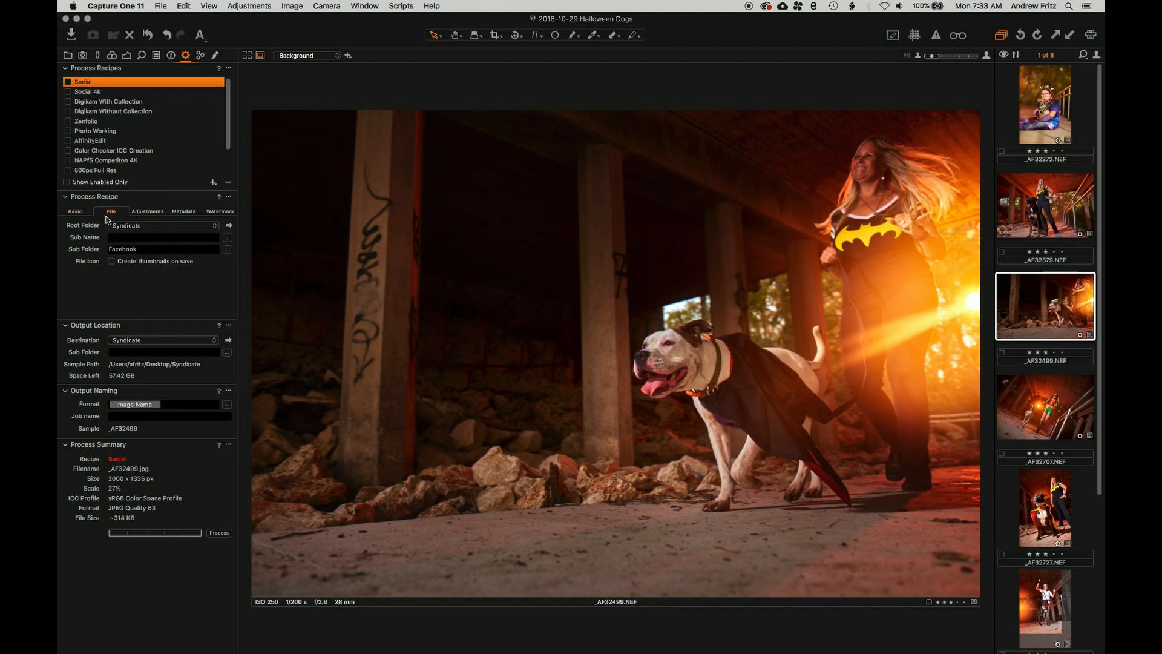
left_click(147, 211)
left_click(182, 212)
left_click(212, 211)
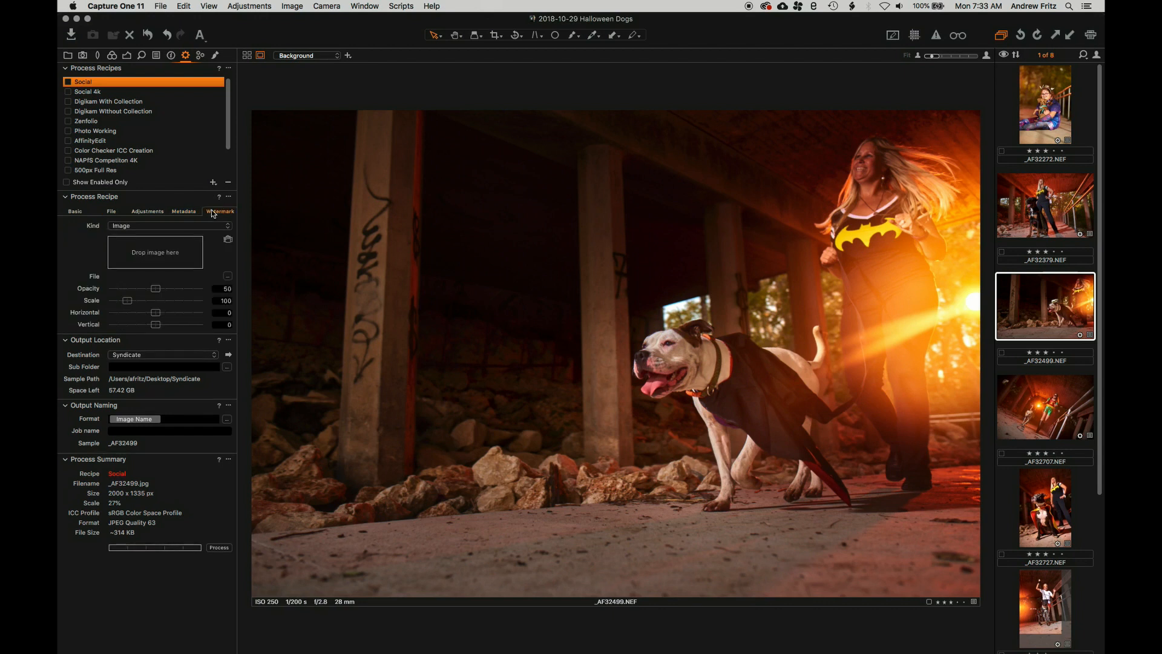
left_click(121, 211)
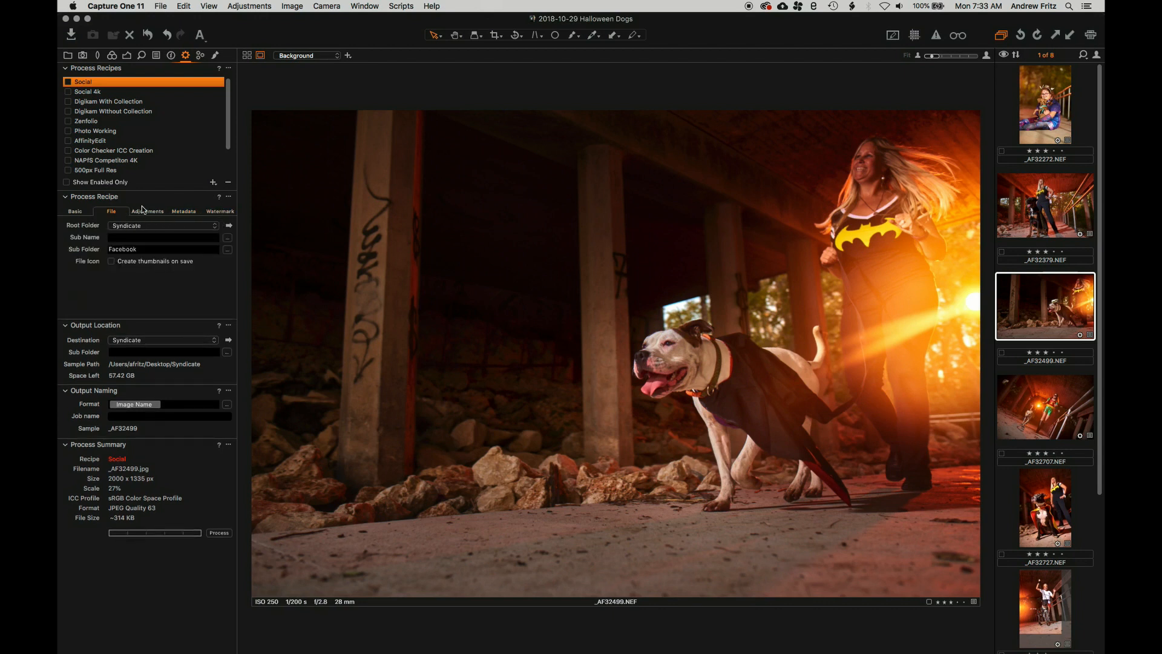
left_click(74, 213)
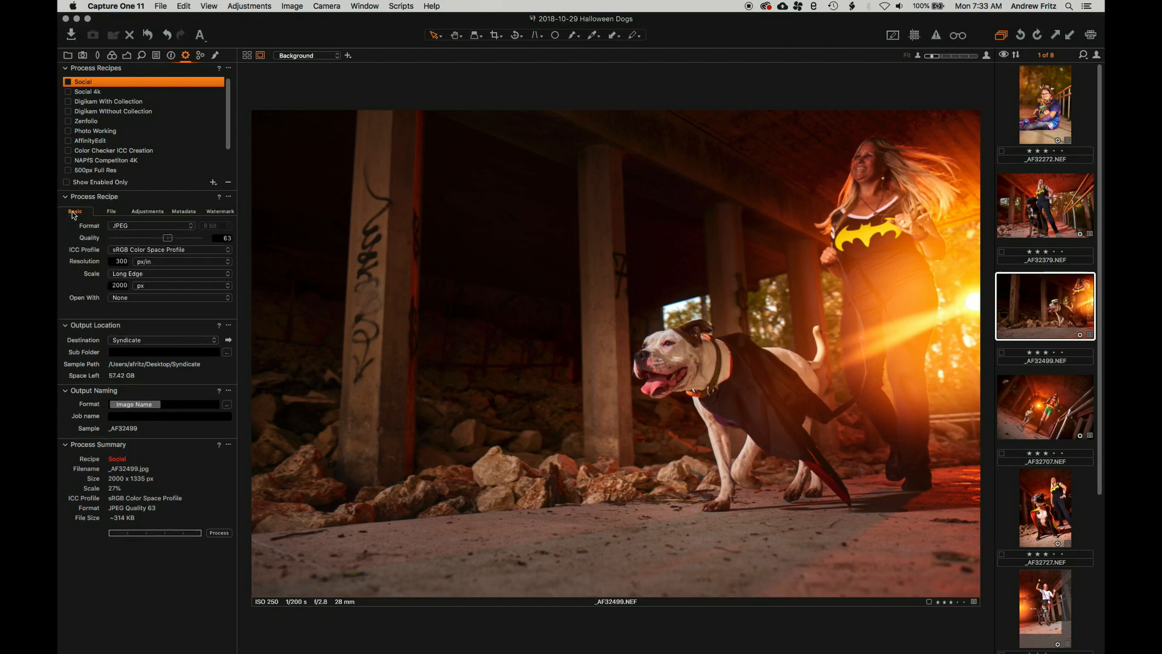
left_click(89, 121)
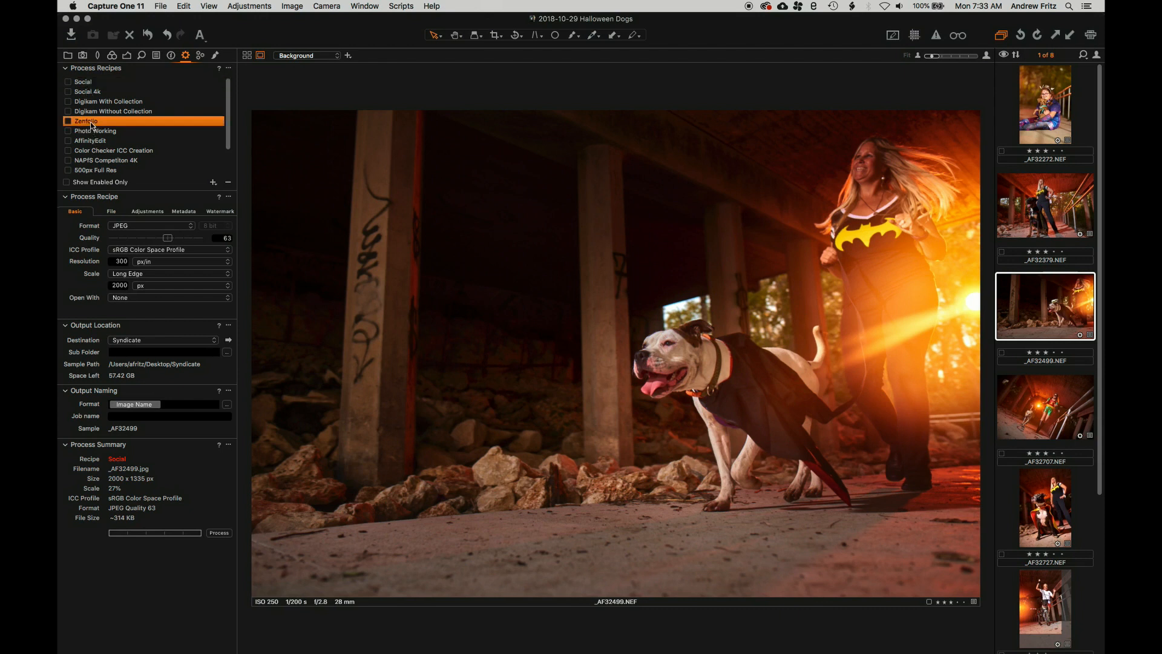
left_click(94, 103)
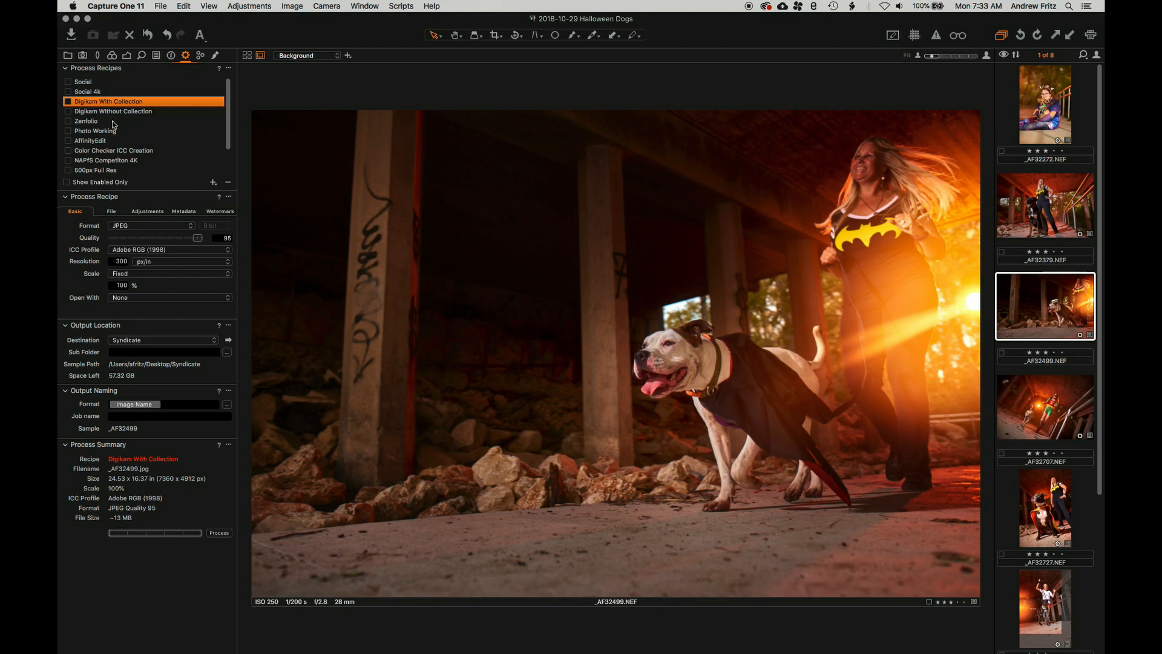
left_click(87, 83)
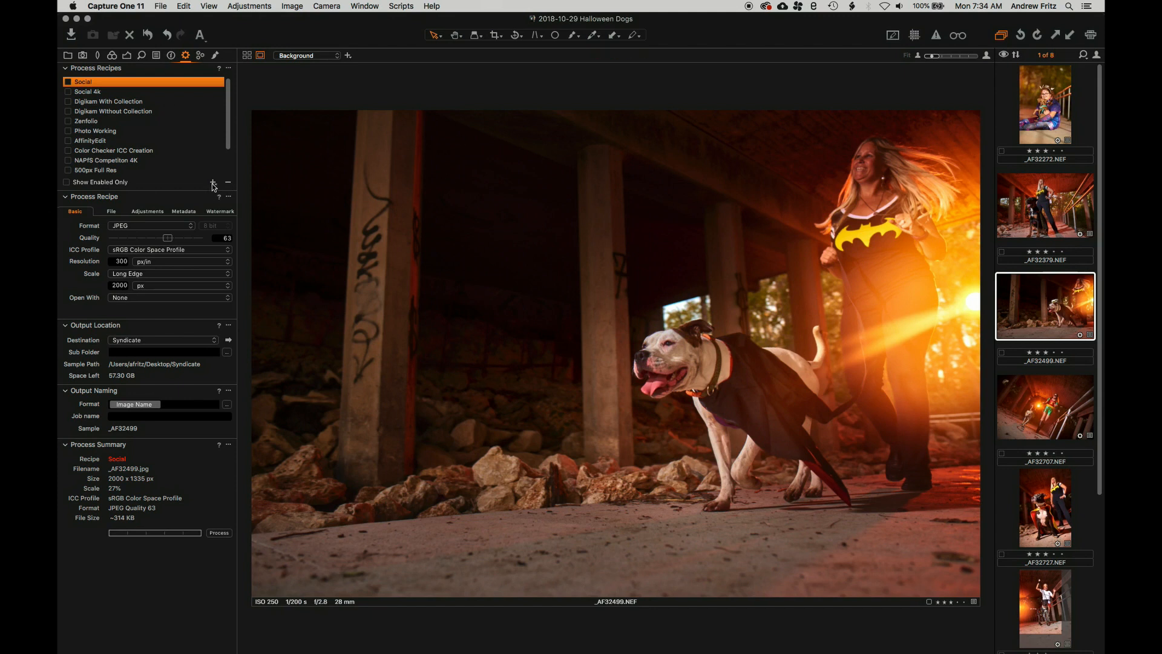
Create a new blank process recipe named 'Example - For Sharing'
left_click(212, 183)
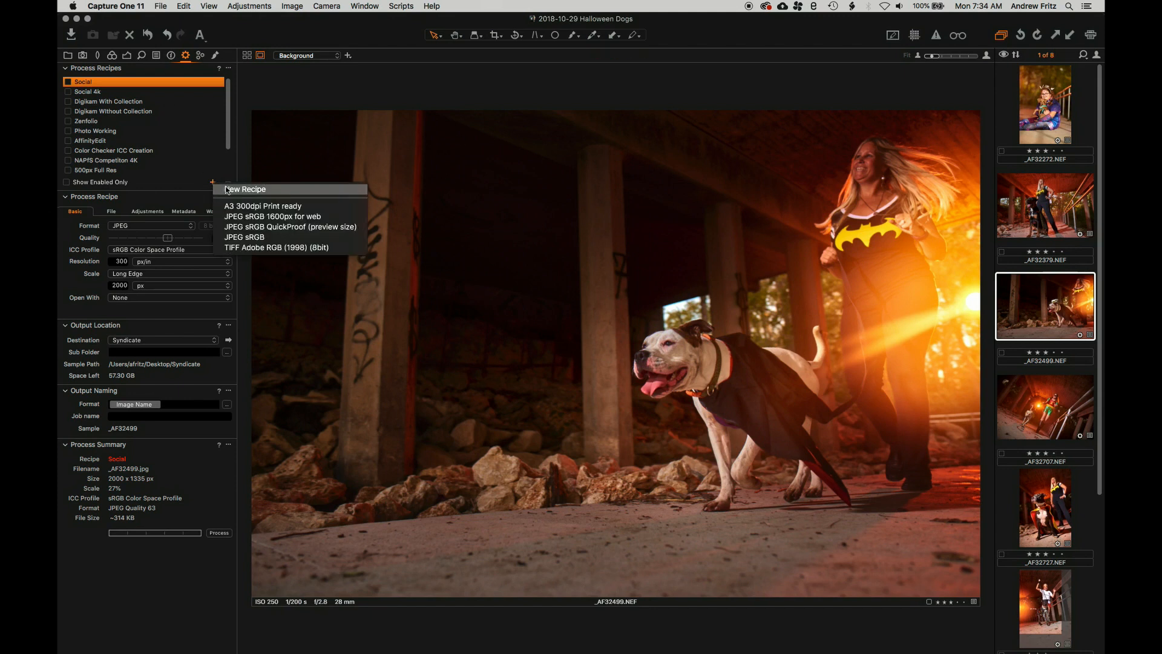
left_click(266, 190)
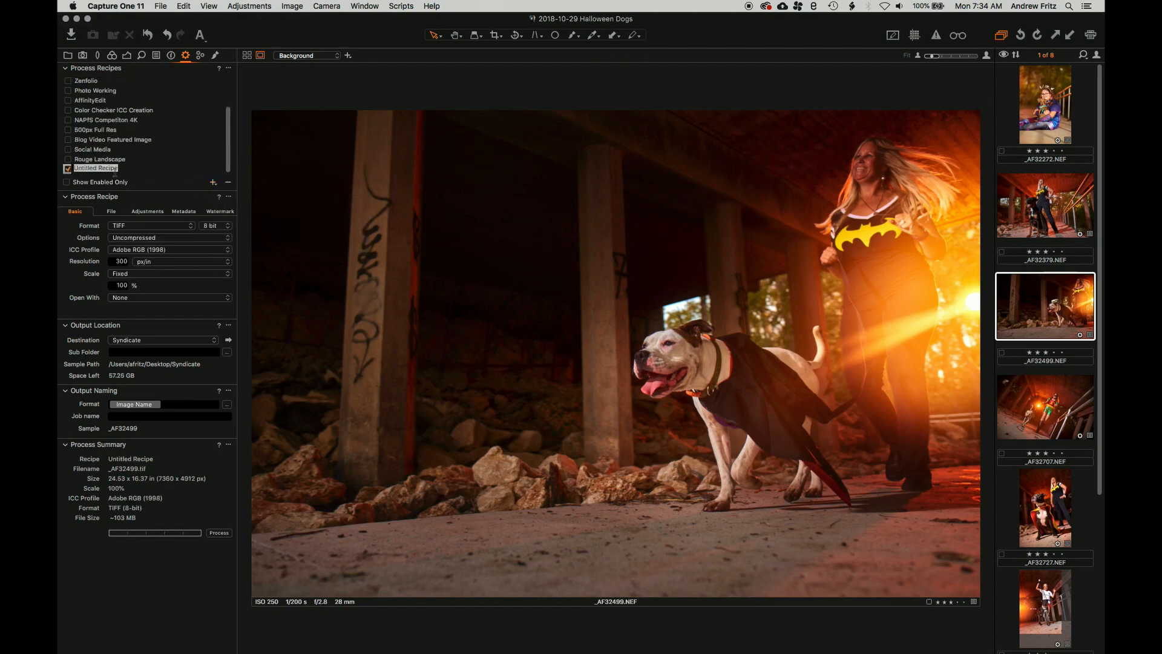
left_click_drag(117, 170, 66, 168)
type("Example - For Sharingg")
key("Return")
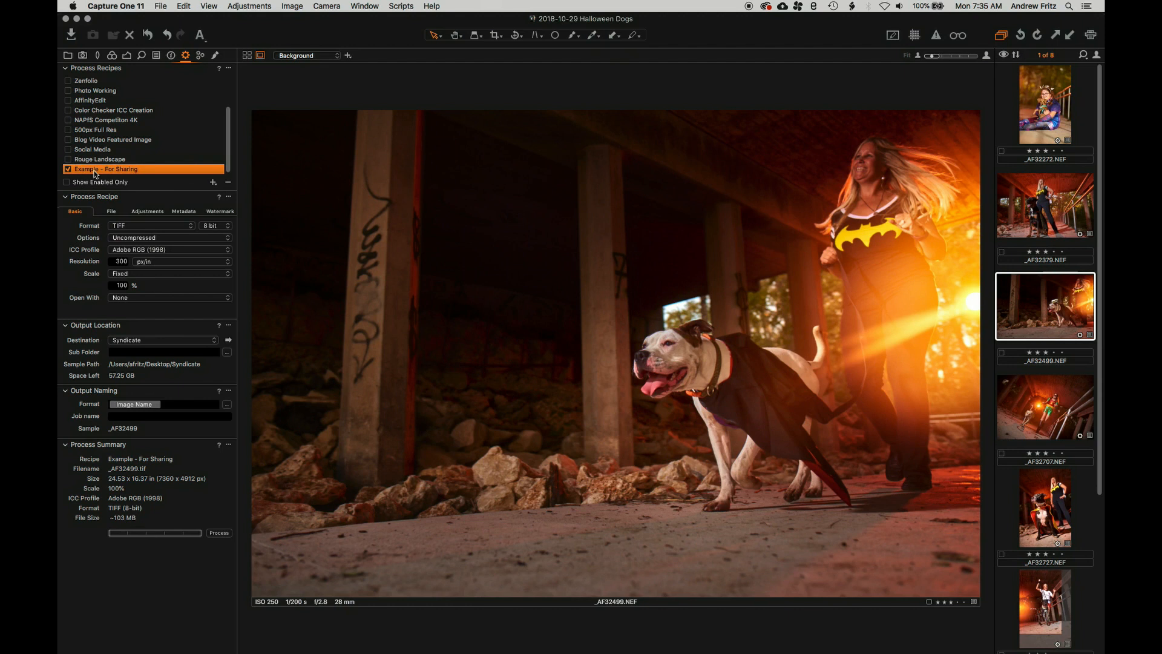
Set the Example - For Sharing recipe's format to JPEG at quality 50
left_click(131, 227)
left_click(132, 194)
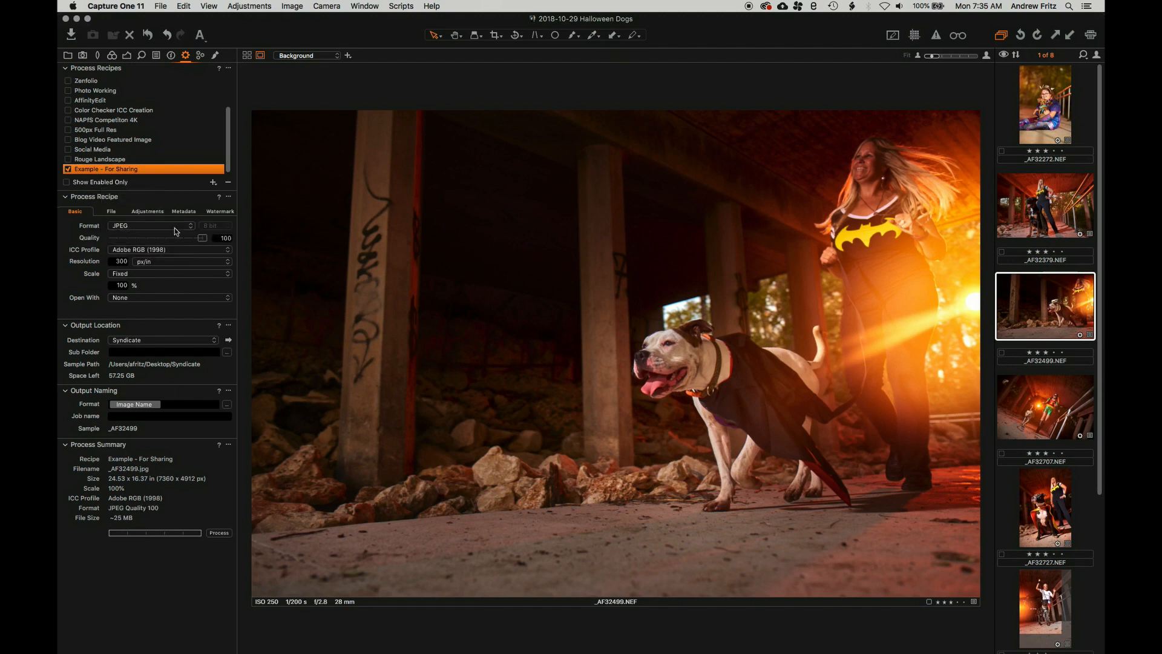
left_click(156, 226)
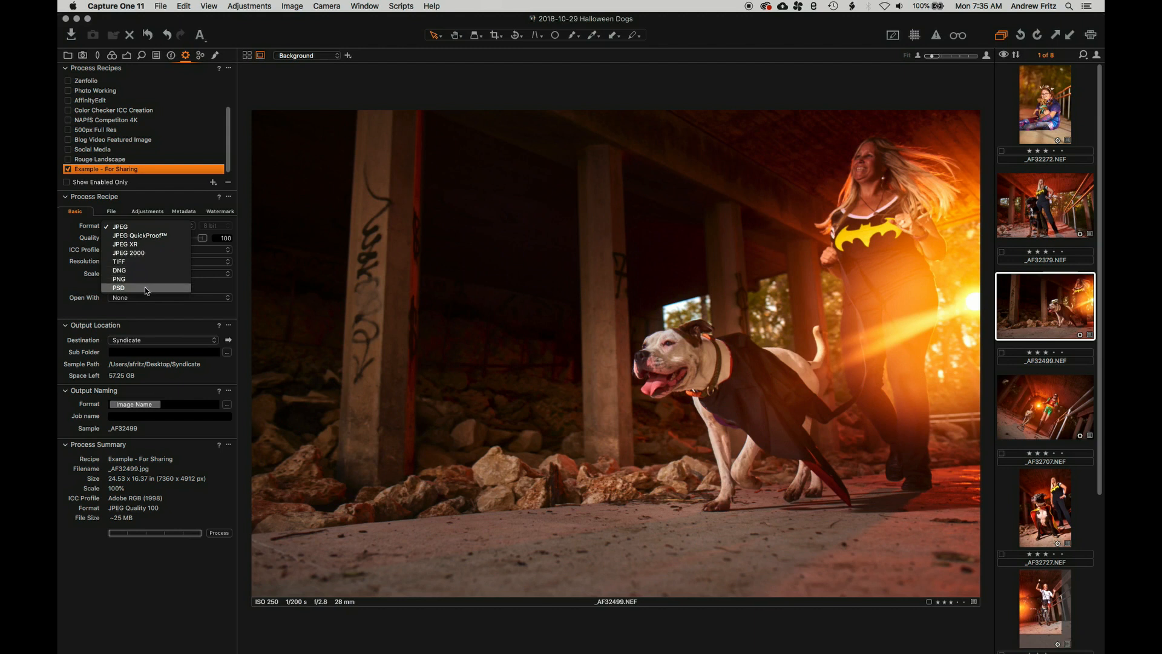
left_click(128, 170)
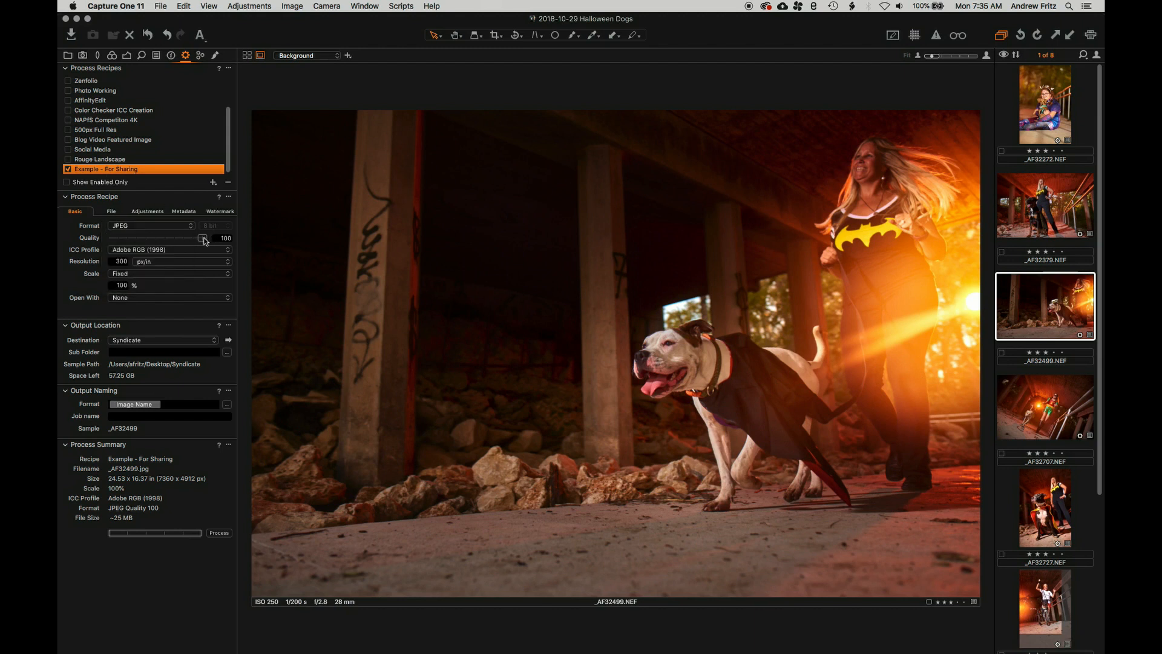
left_click_drag(202, 237, 156, 242)
left_click(201, 251)
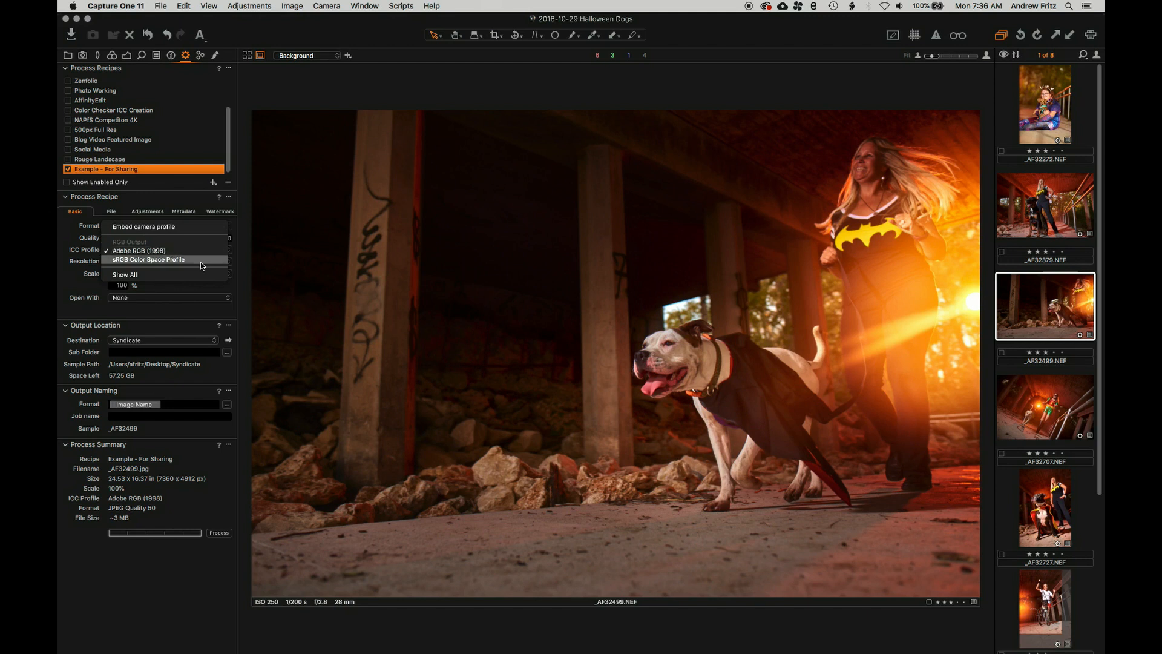
Replace the Adobe RGB (1998) ICC profile with sRGB Color Space Profile
left_click(130, 276)
left_click(162, 250)
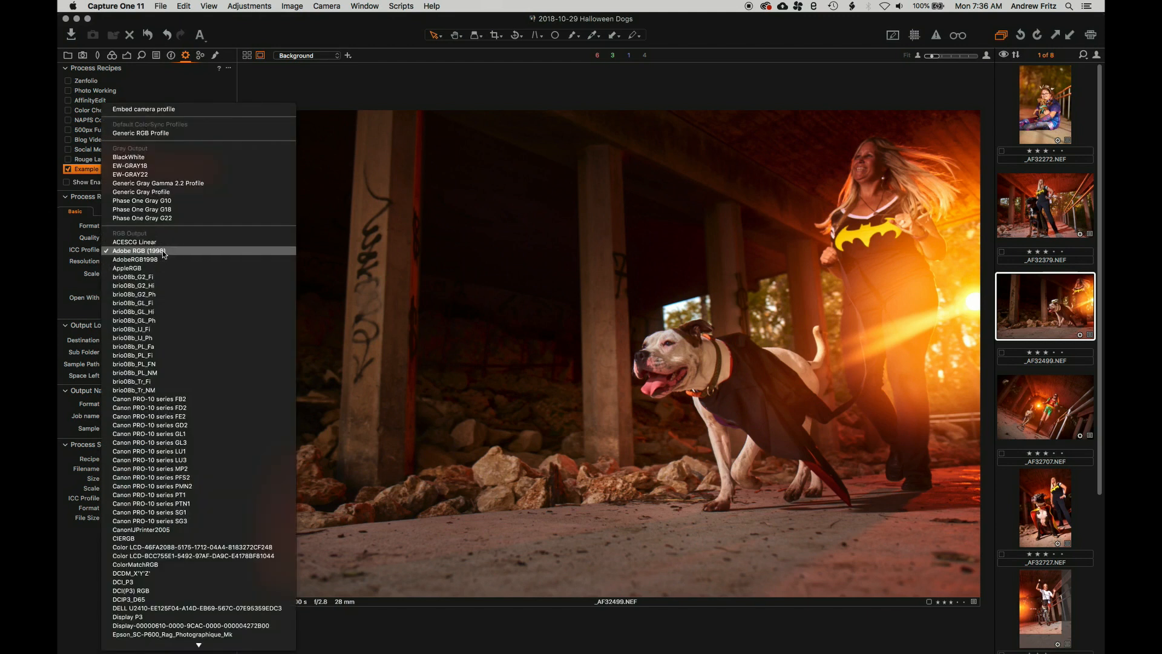
scroll(167, 424, "down", 15)
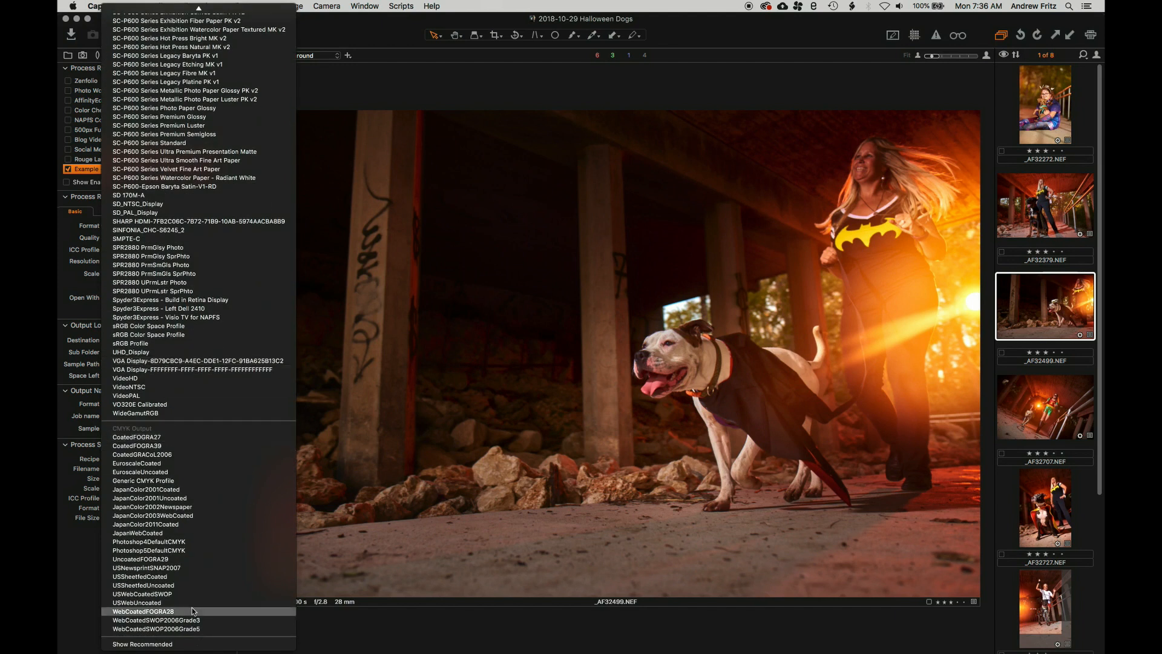
scroll(175, 460, "up", 15)
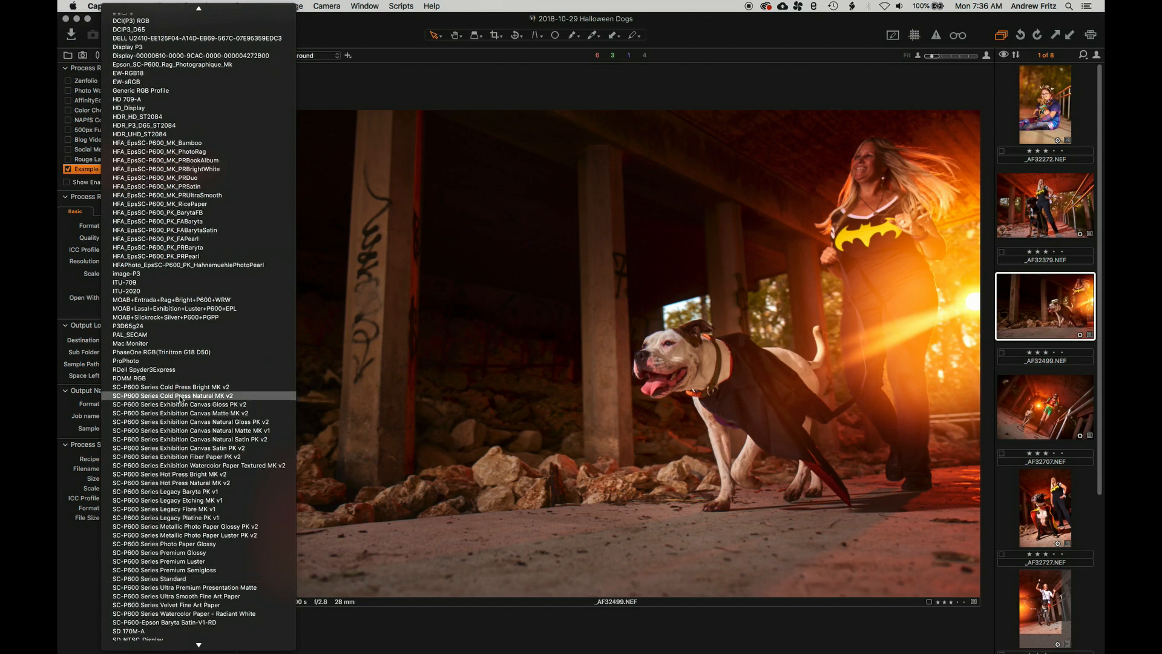
scroll(222, 388, "up", 10)
scroll(222, 388, "up", 8)
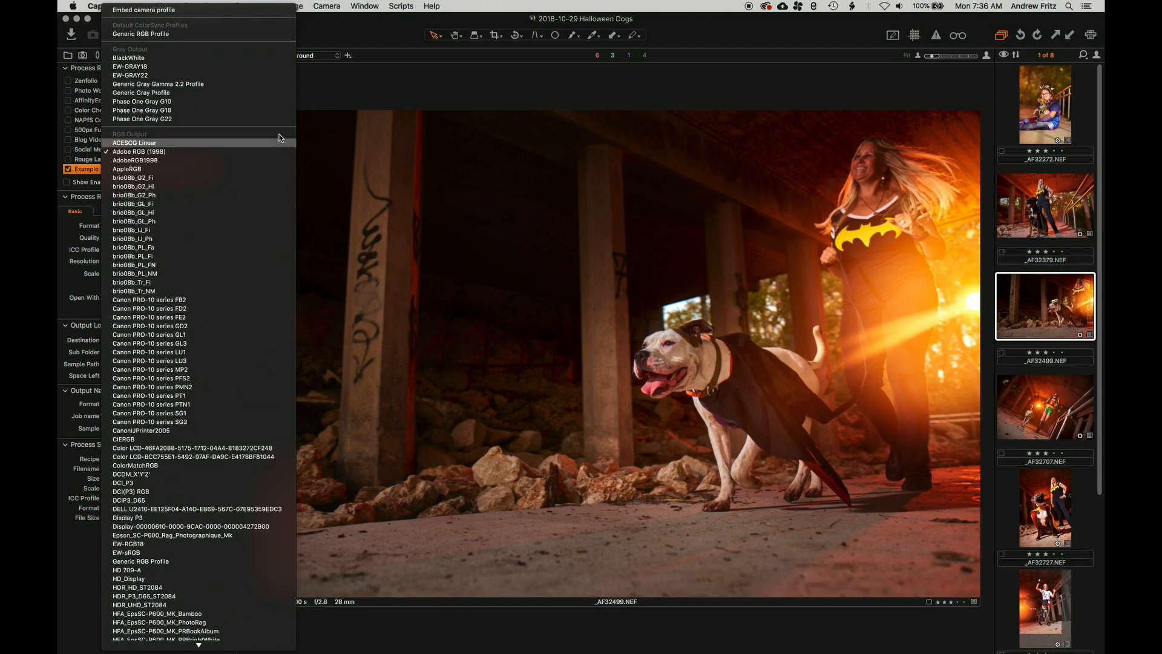
scroll(270, 279, "down", 20)
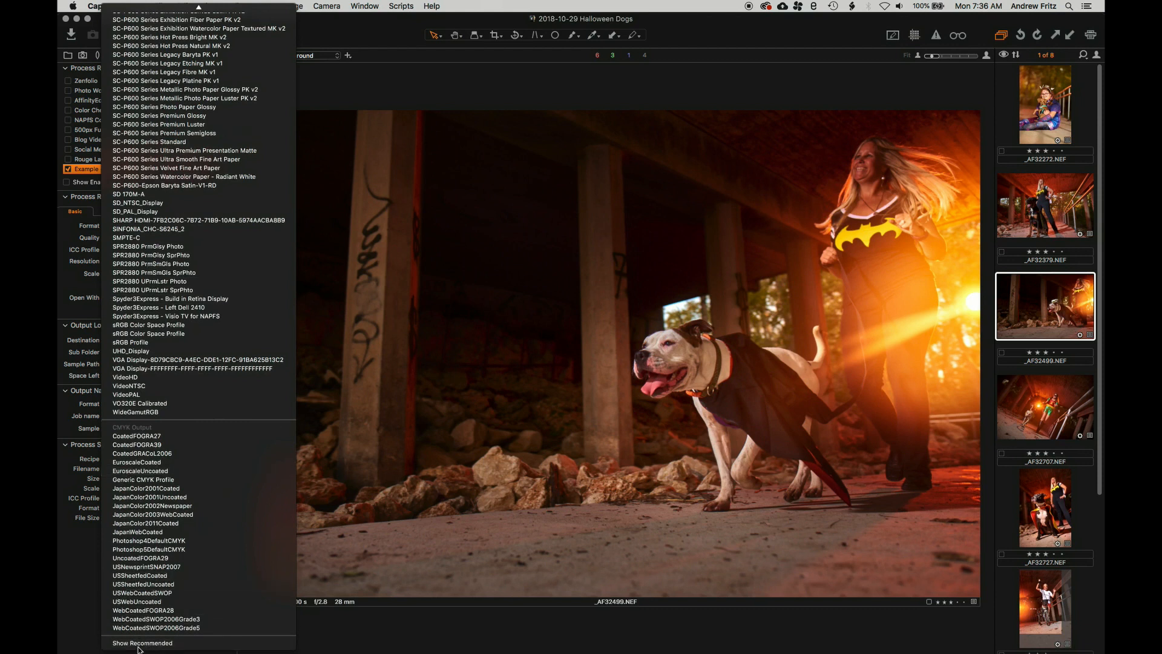
key("Escape")
left_click(143, 250)
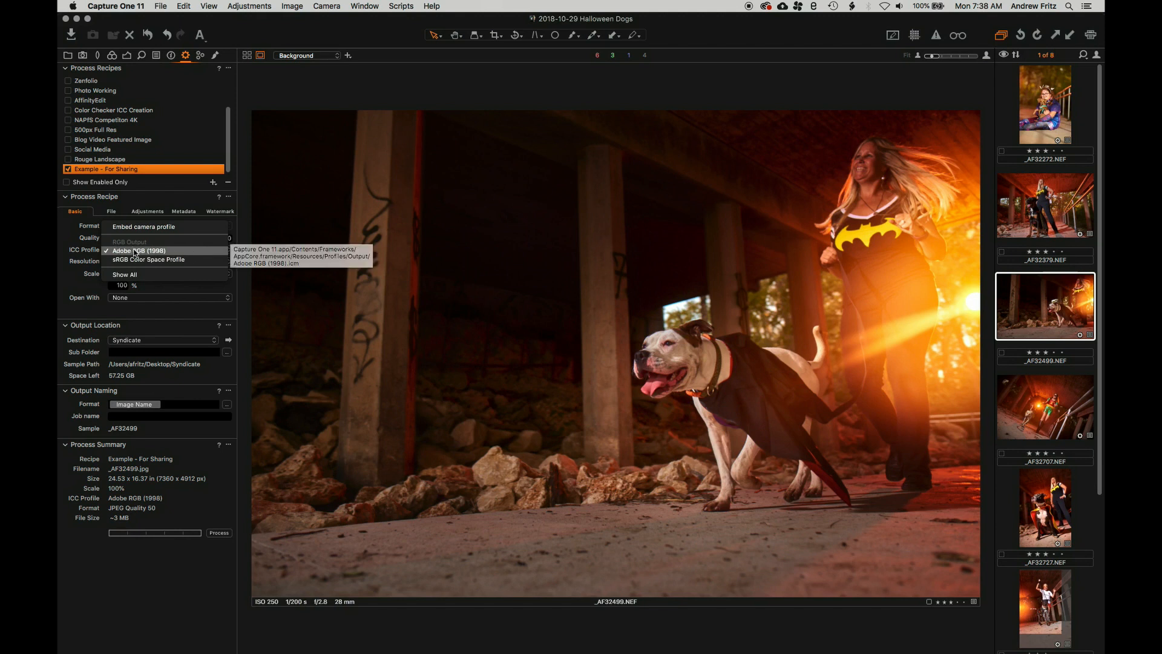
left_click(202, 262)
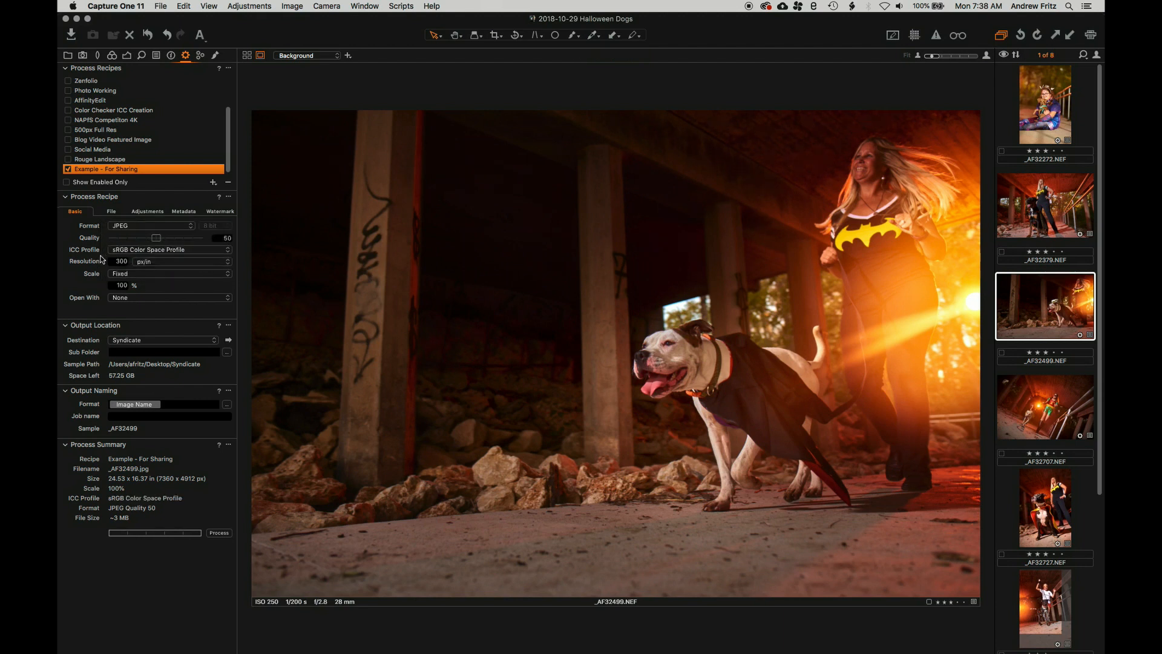
left_click_drag(118, 262, 142, 262)
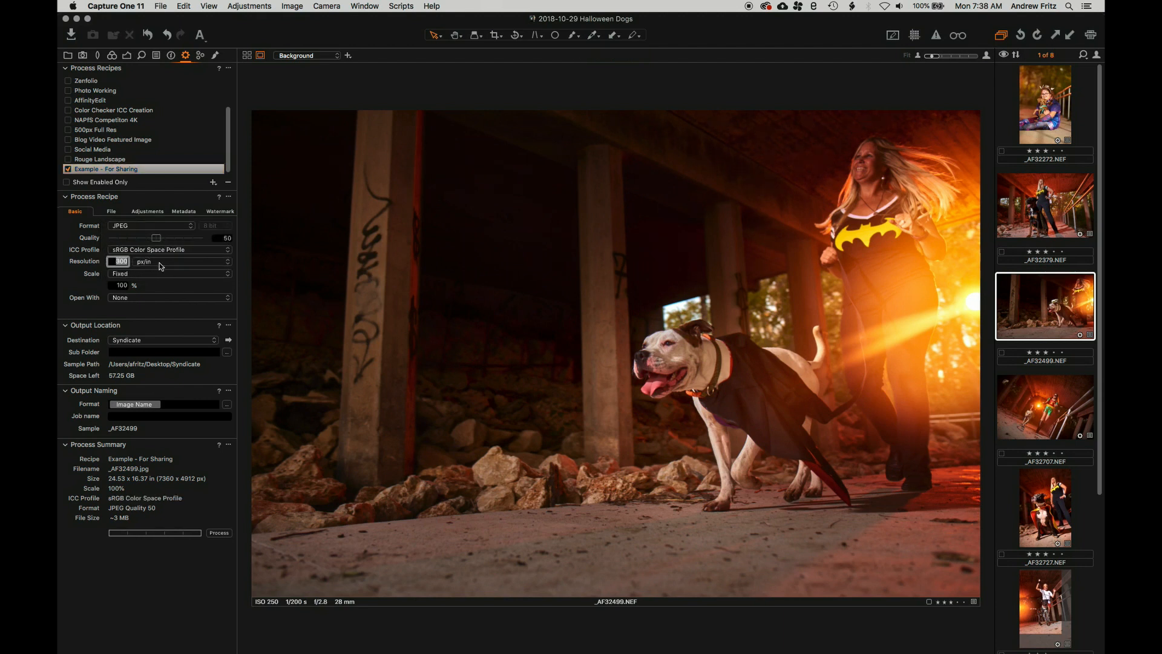
left_click(160, 264)
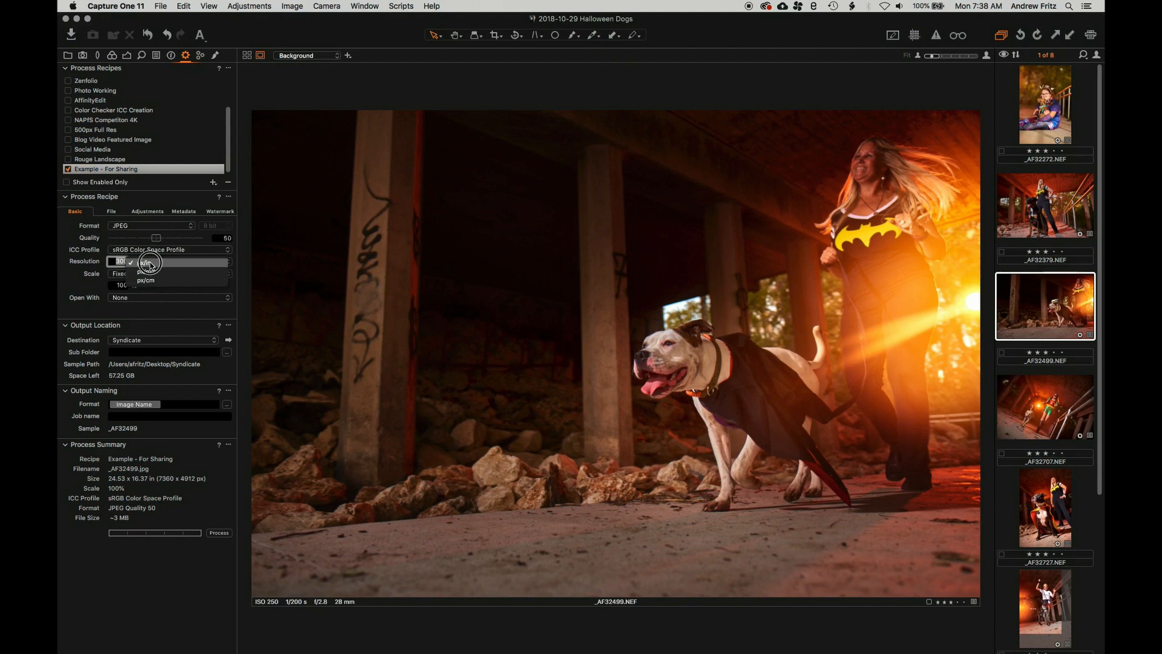
left_click(144, 263)
left_click(111, 261)
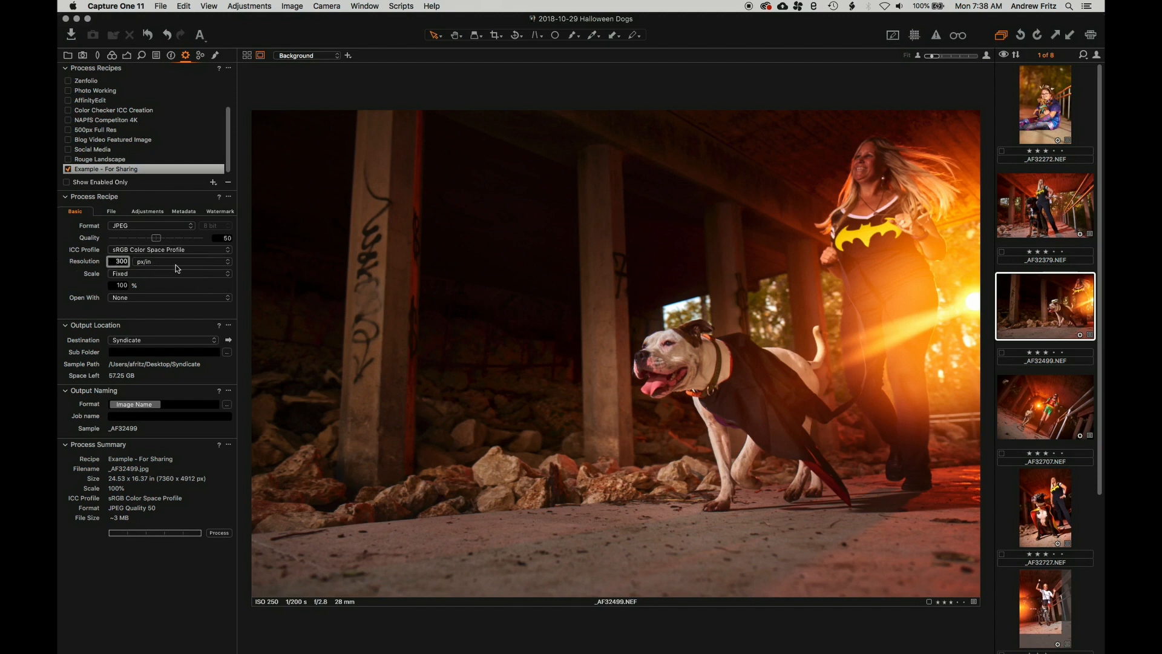
Scale exports by Width to 1500 px, giving 1500 x 1001 px output
left_click(149, 276)
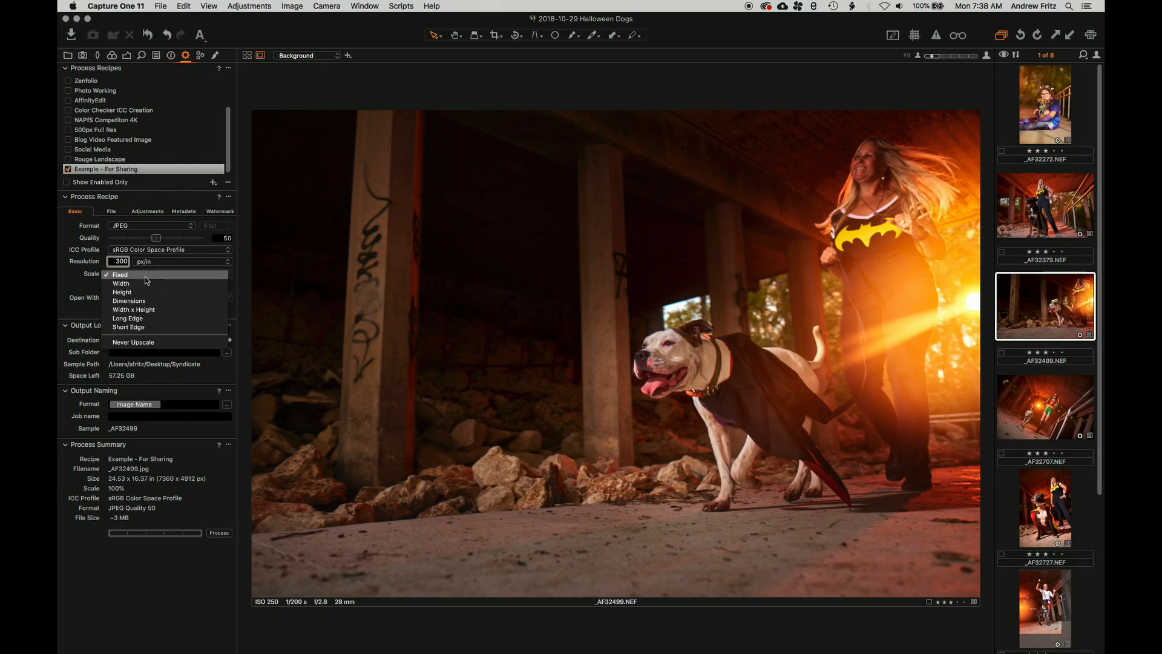
left_click(104, 284)
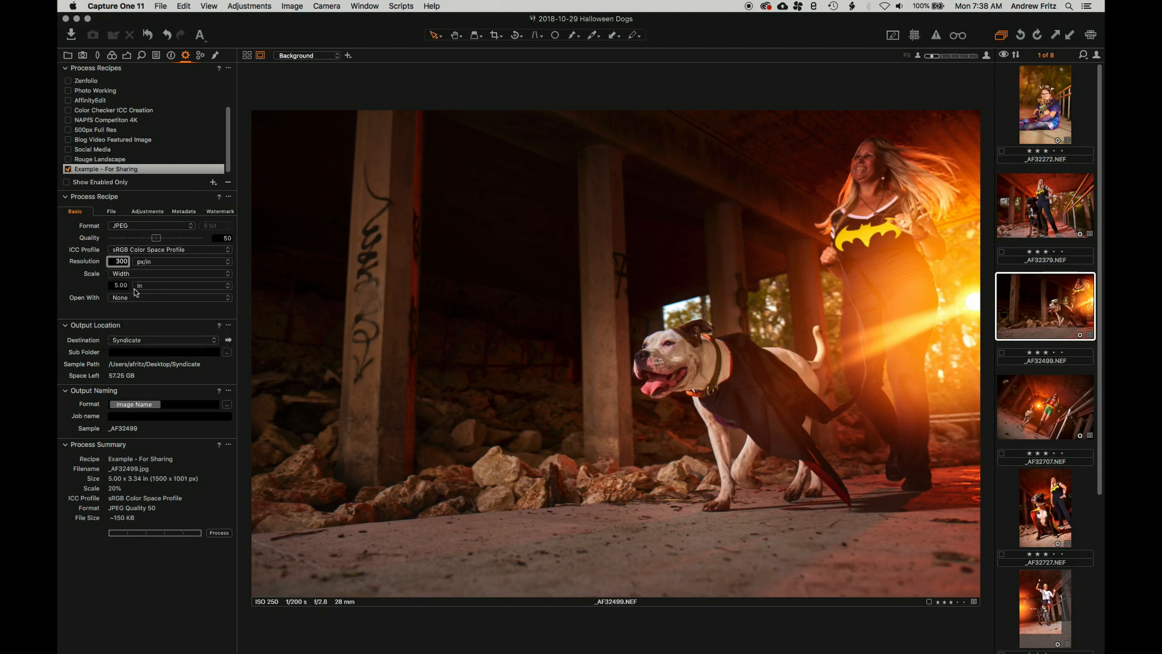
left_click(120, 285)
left_click(115, 262)
double_click(116, 261)
double_click(115, 285)
left_click(144, 287)
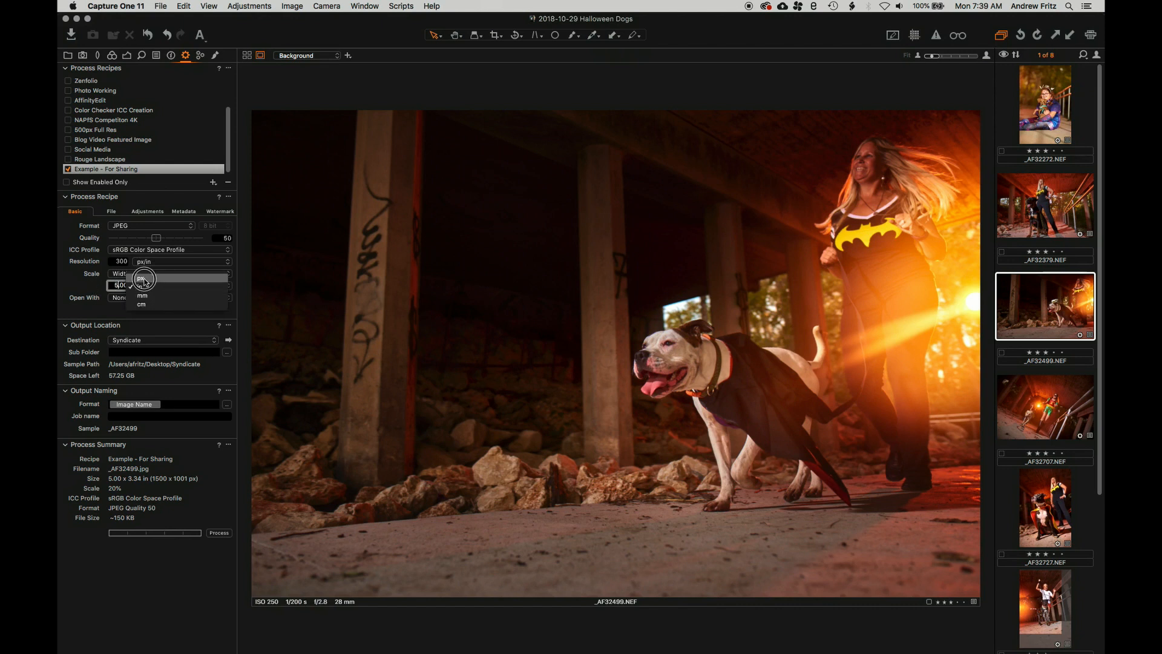
left_click(145, 279)
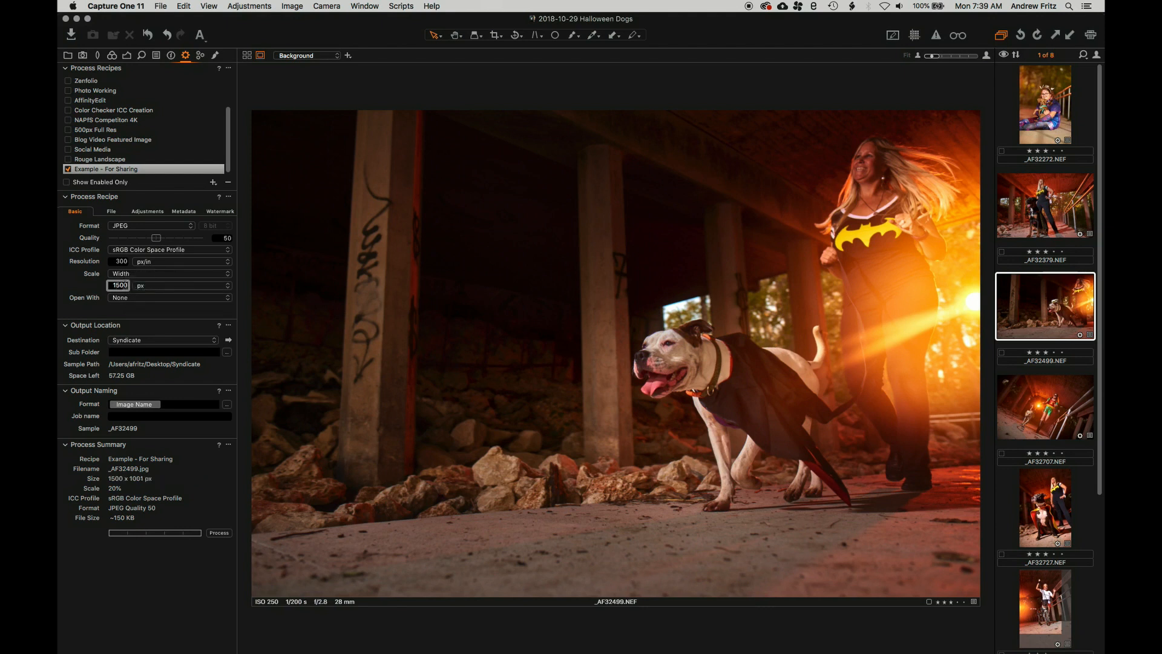
double_click(117, 285)
Scale exports by Long Edge to 2000 px
left_click(186, 275)
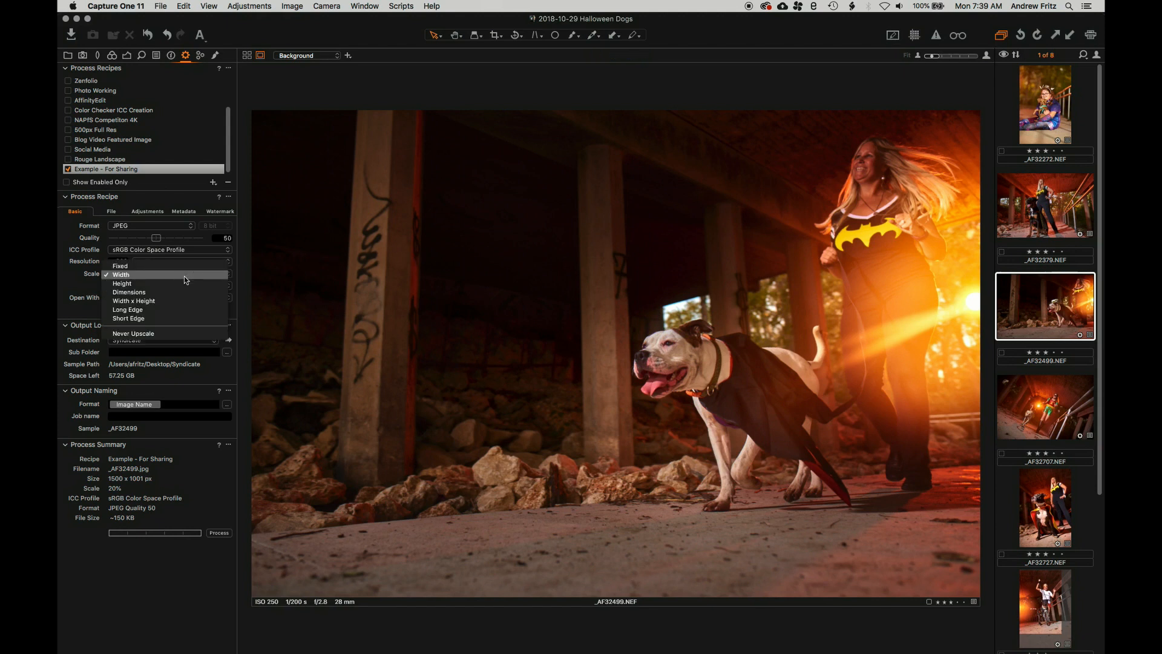
left_click(178, 310)
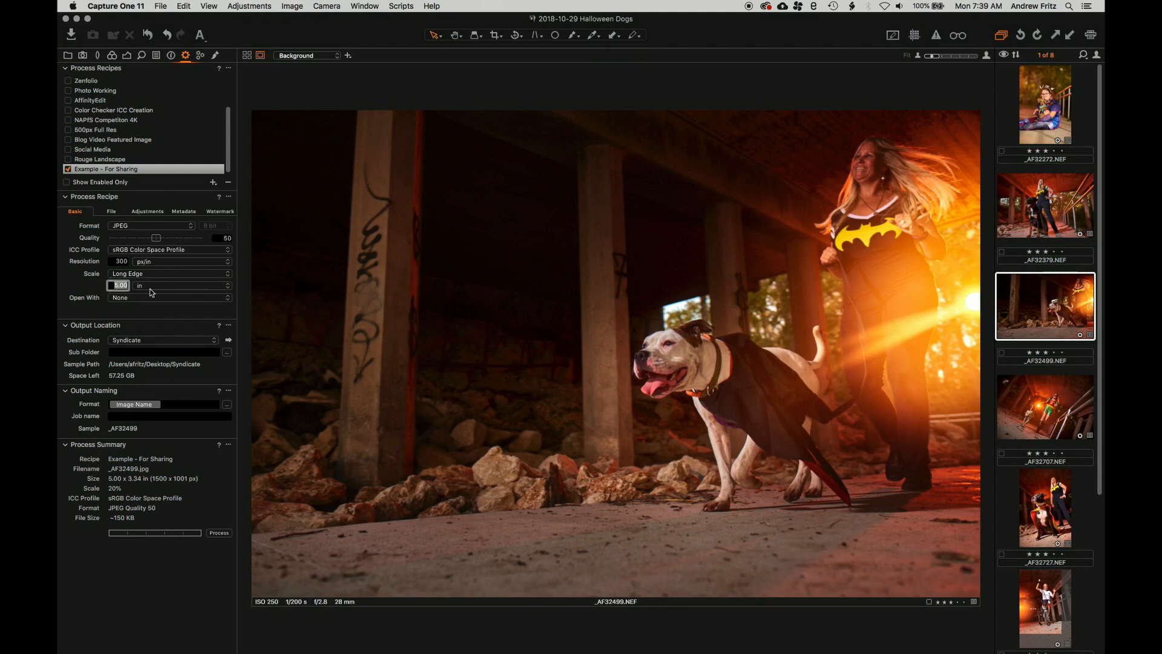
left_click(152, 291)
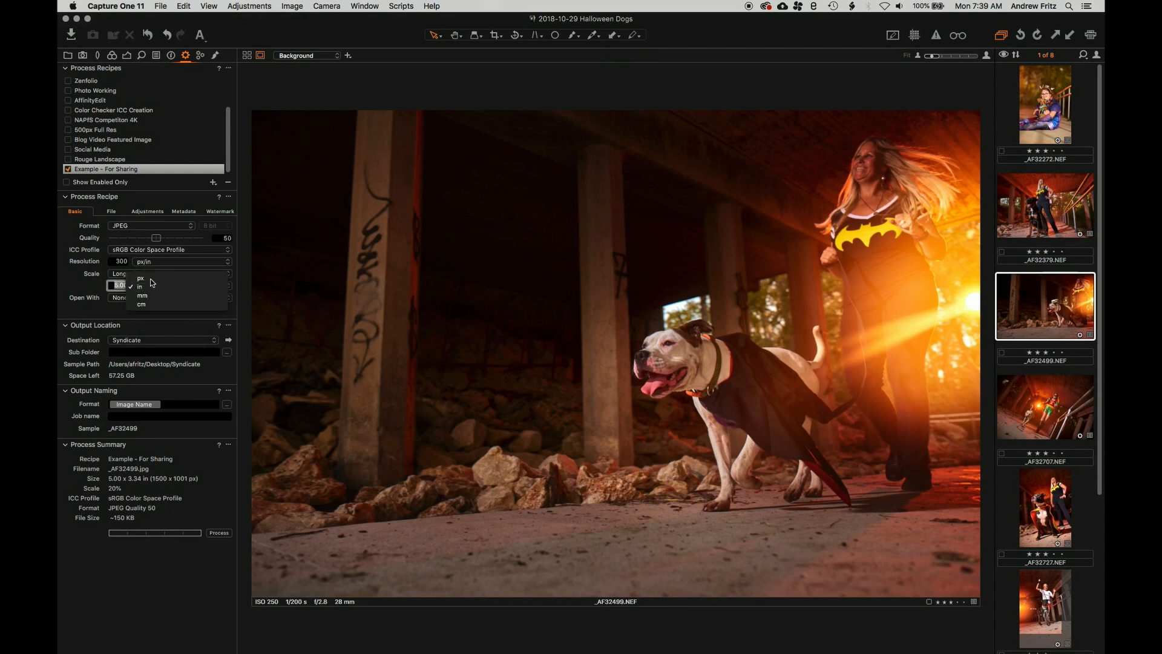
left_click(150, 279)
type("200")
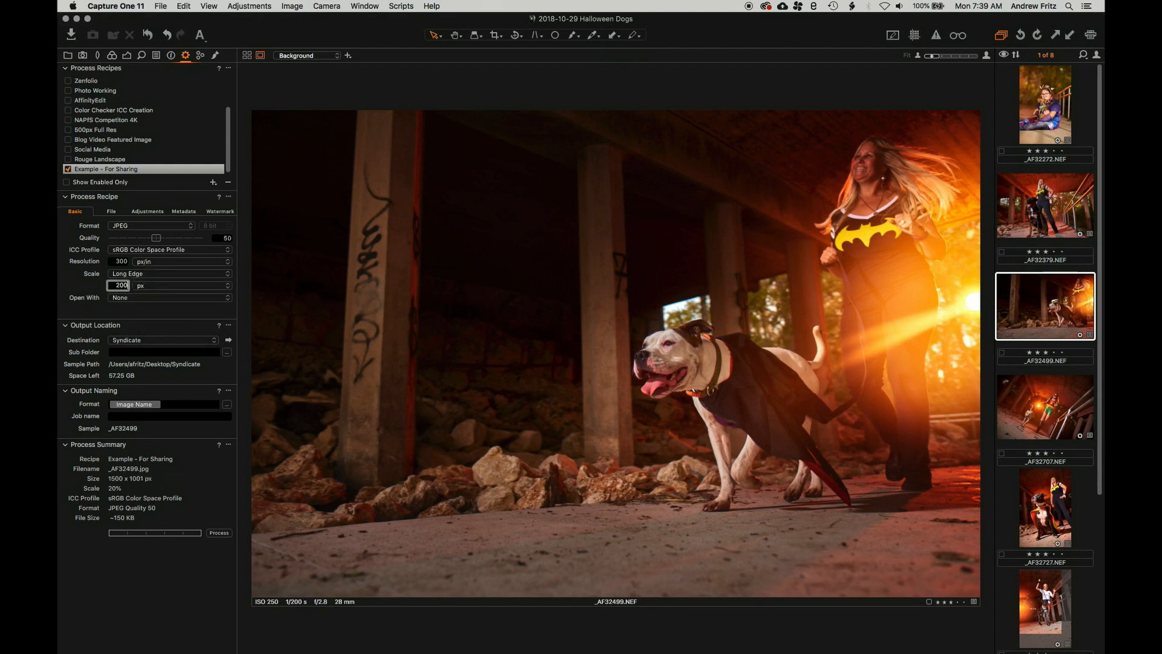
type("0")
key("Return")
Check the 2000 px long-edge output on _AF32272, _AF32727 and _AF32707
left_click(1037, 114)
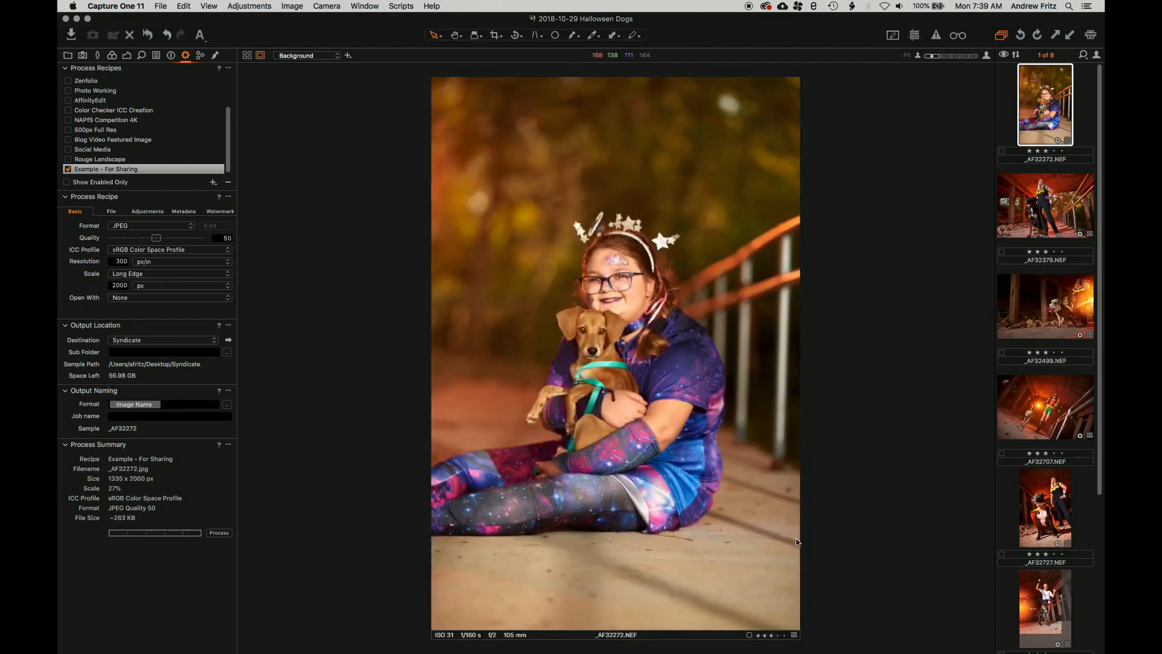
left_click(170, 275)
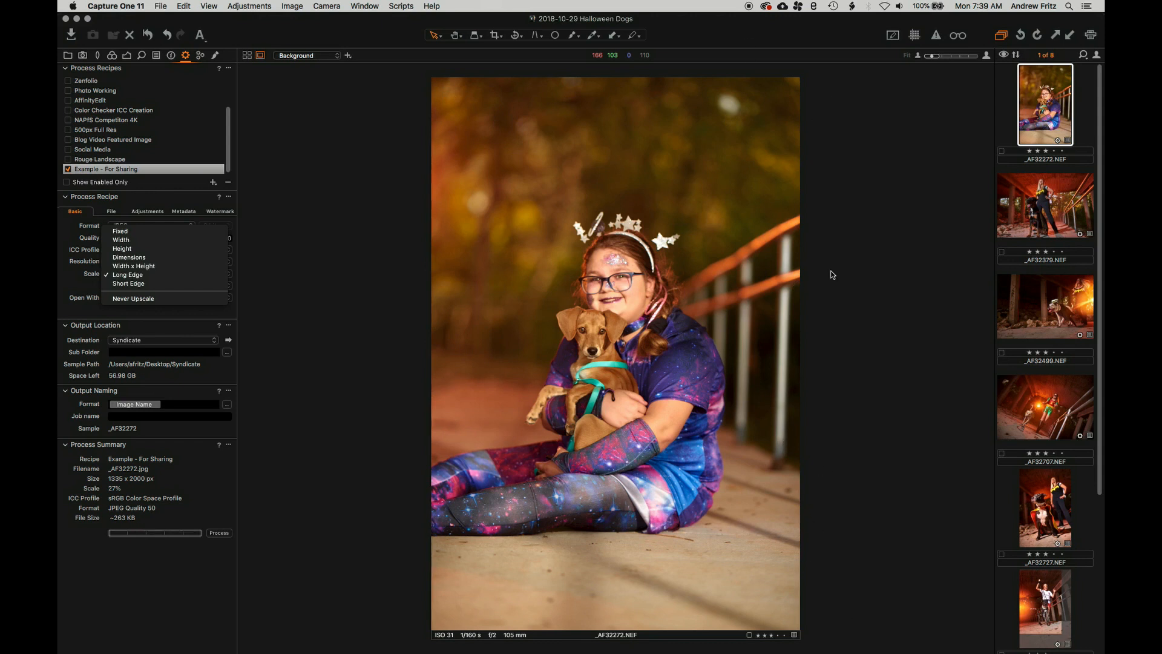
left_click(1034, 518)
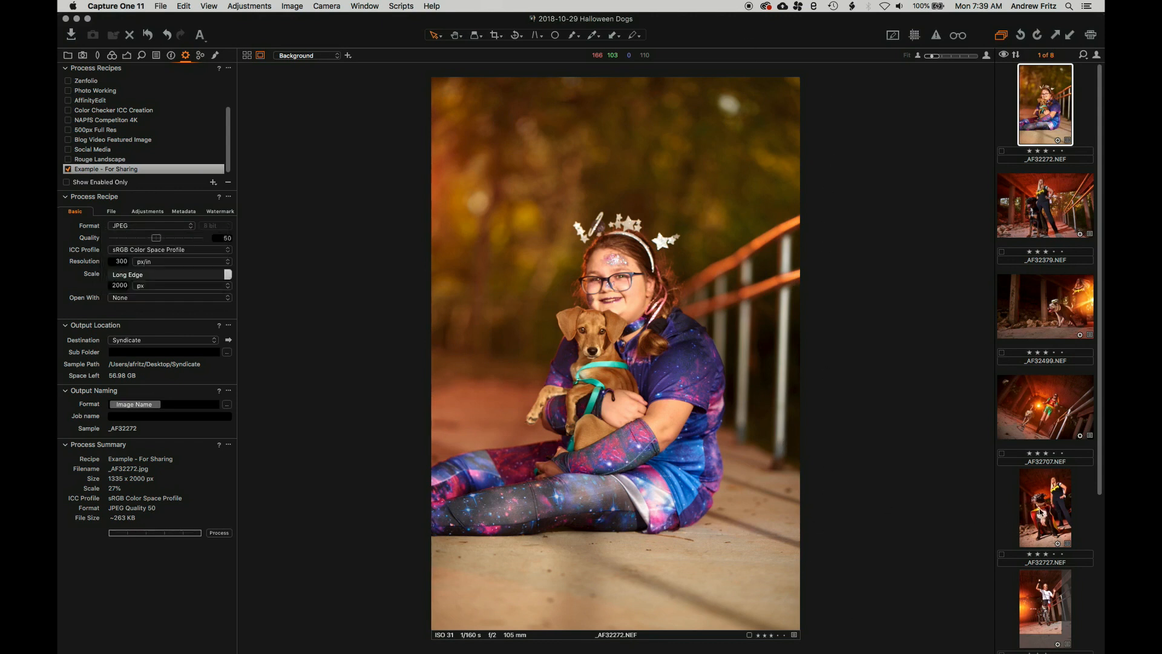
left_click(1047, 511)
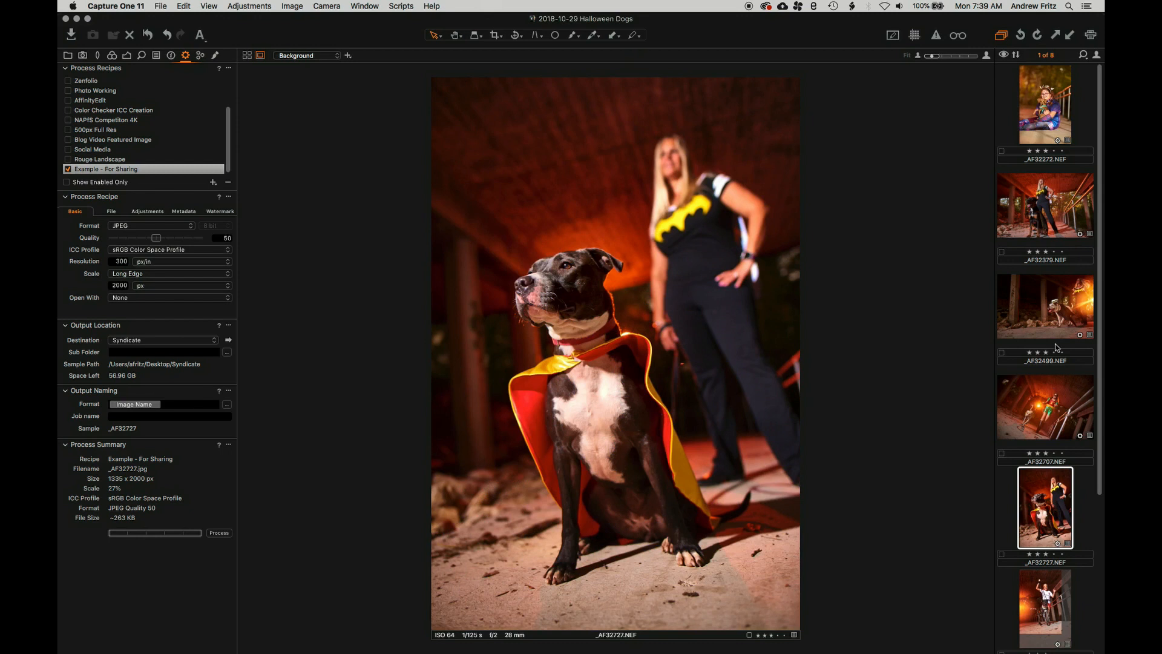
left_click(1049, 408)
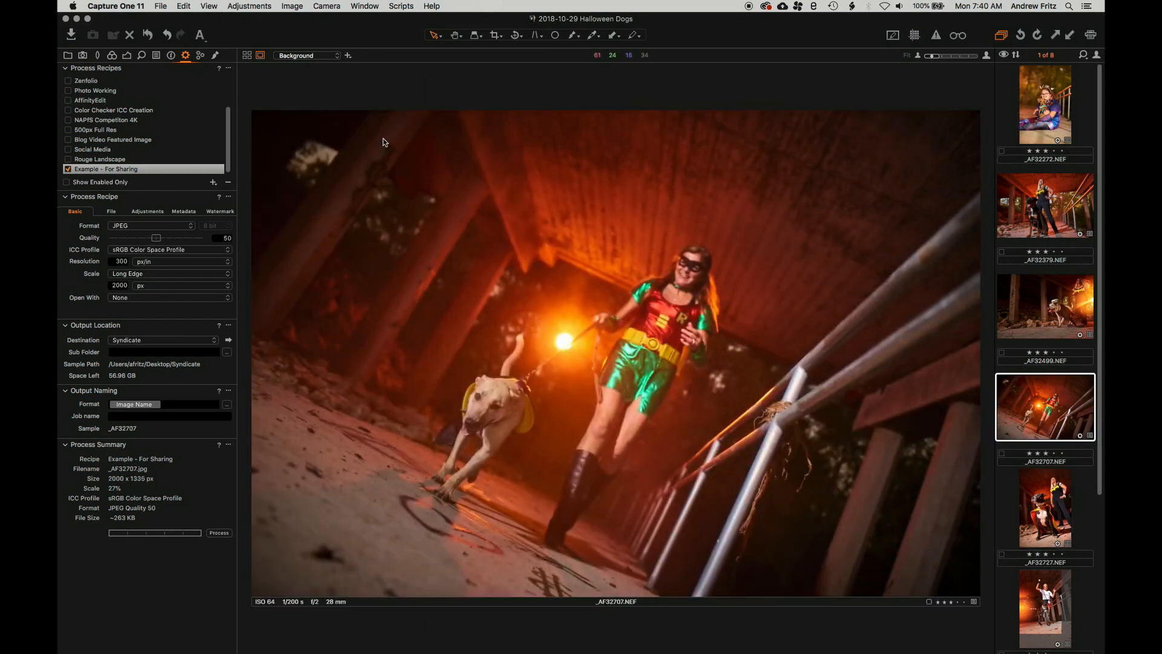
left_click(172, 264)
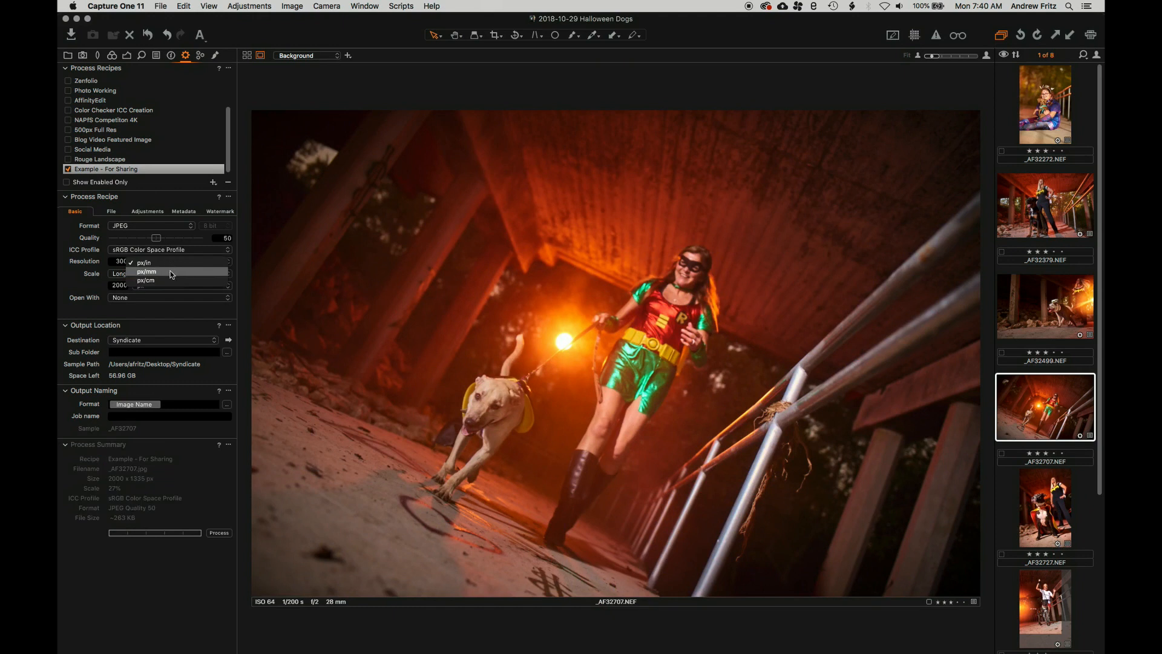
left_click(115, 274)
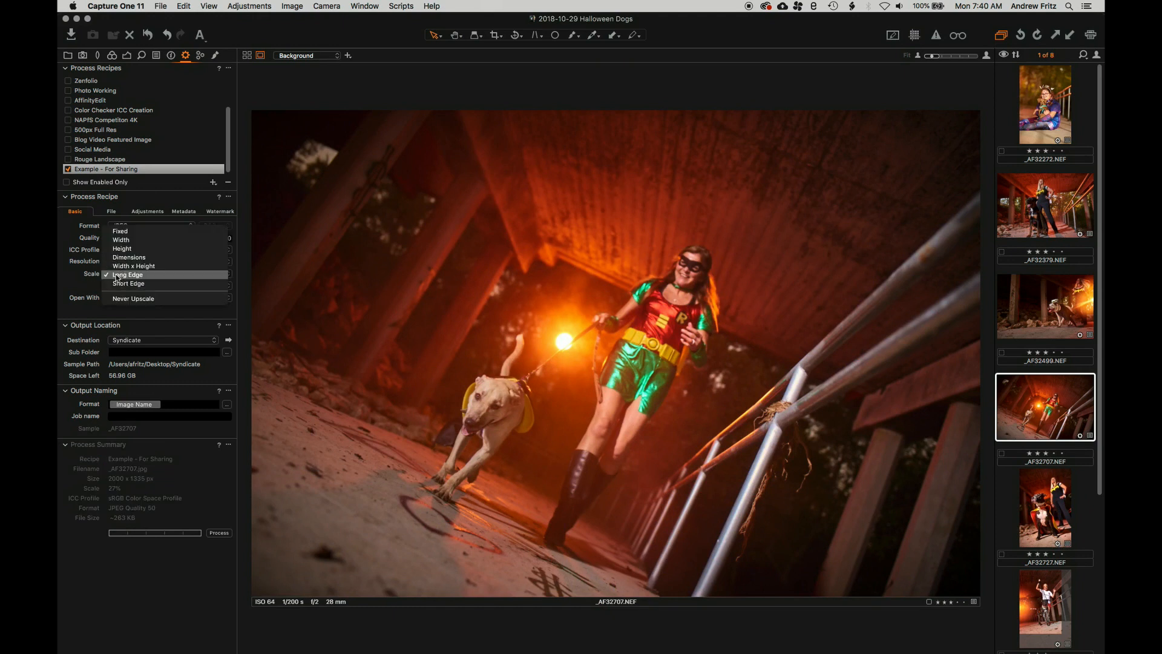
left_click(125, 241)
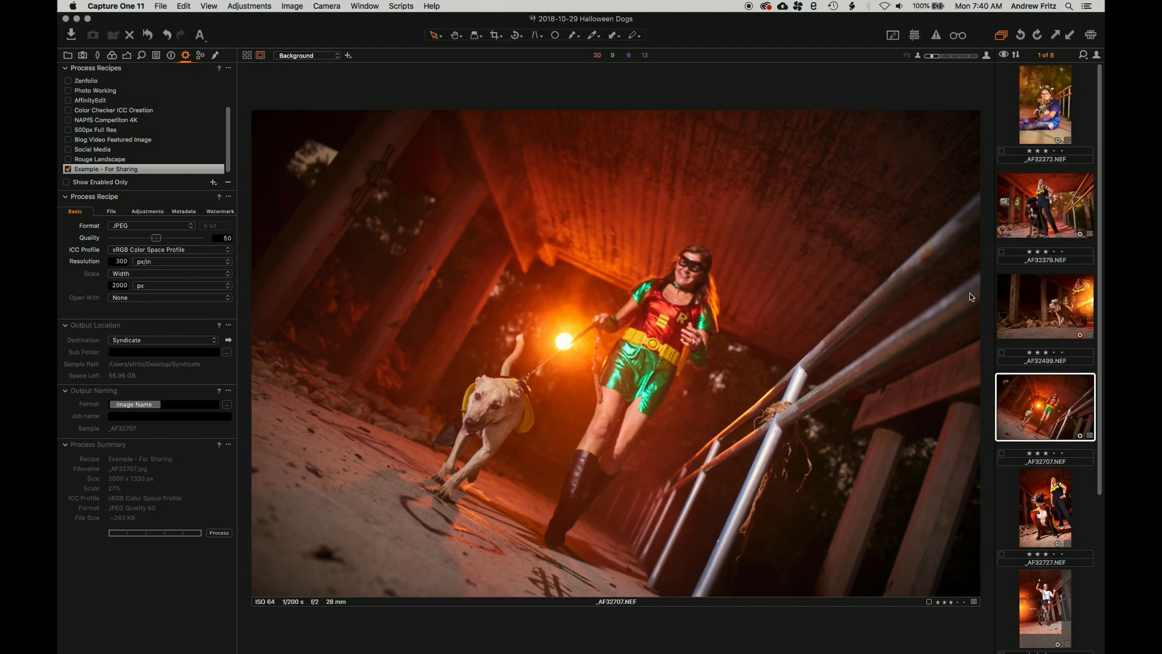
left_click(1047, 524)
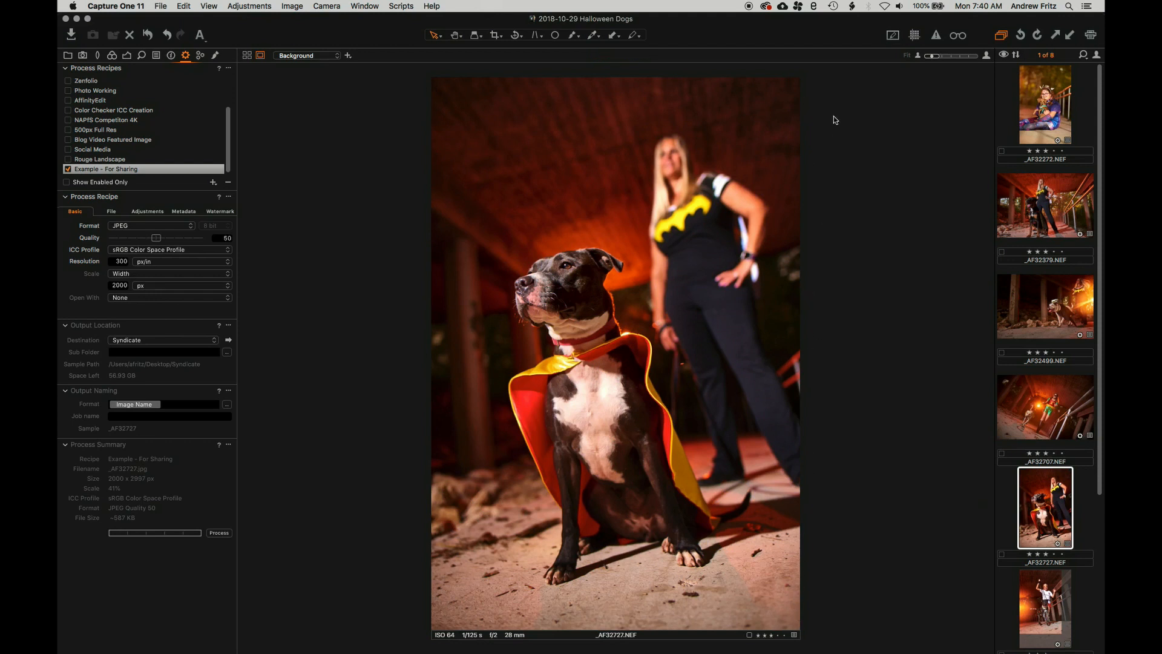
left_click(182, 274)
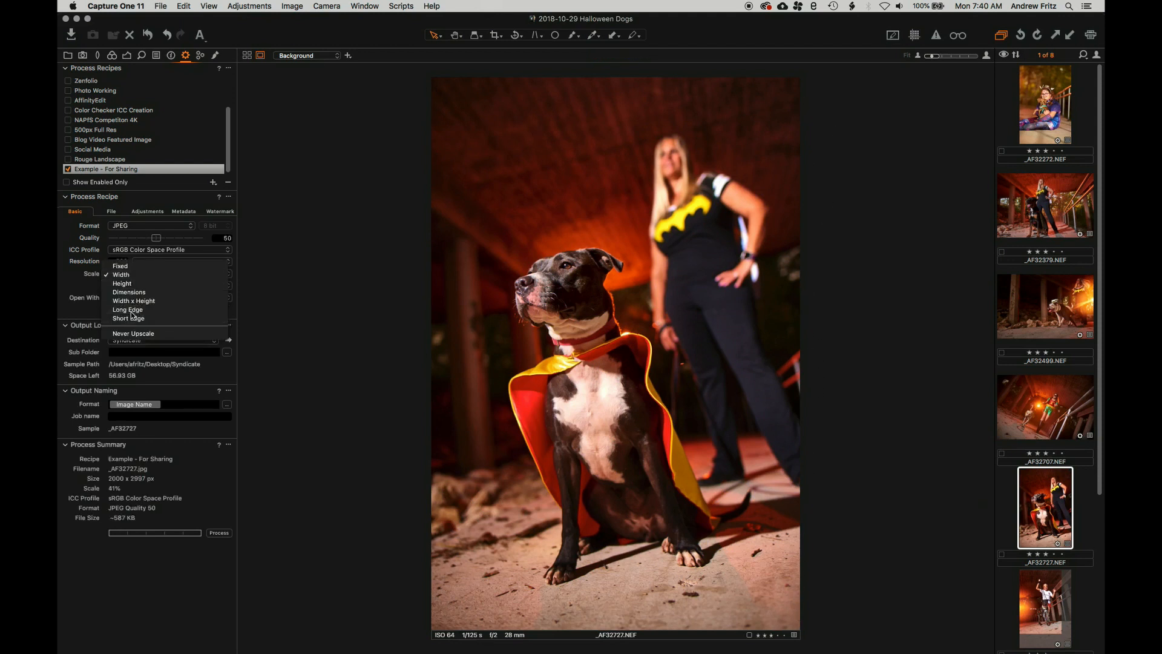
left_click(129, 309)
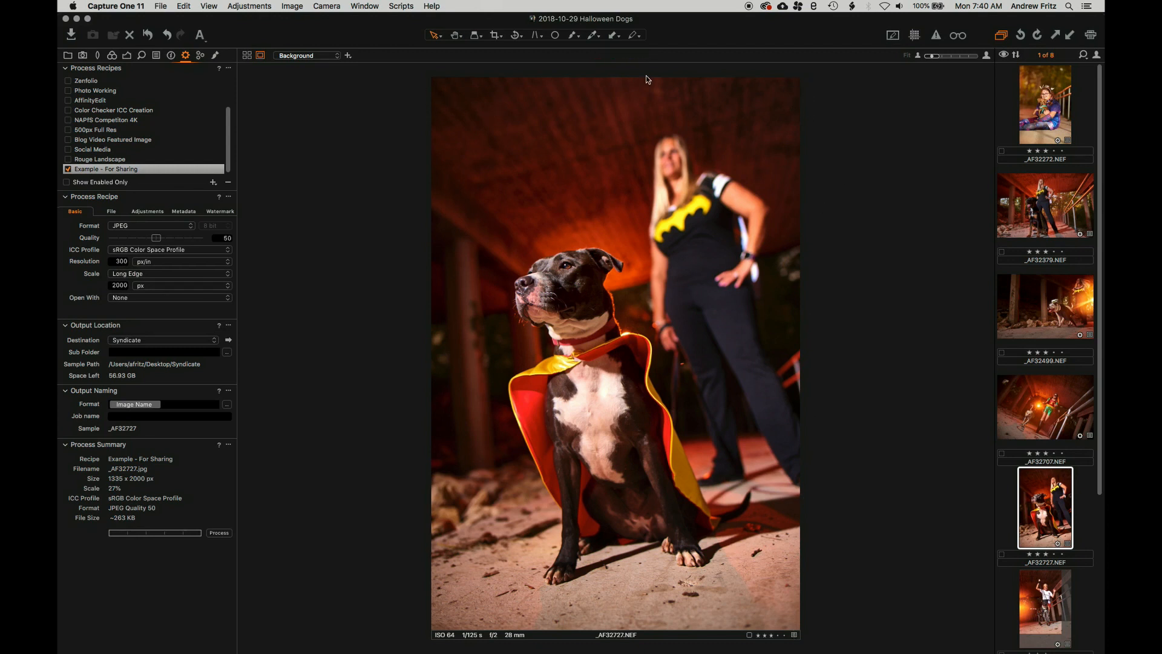
left_click(1058, 410)
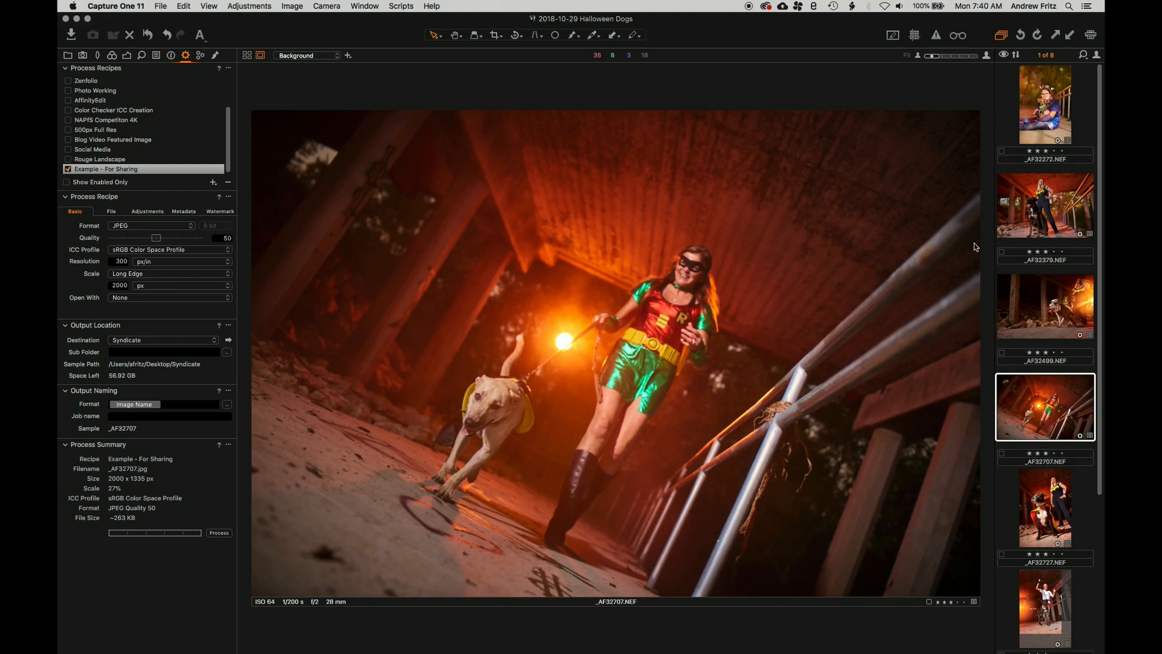
Switch scaling to Width x Height measured in pixels
left_click(129, 276)
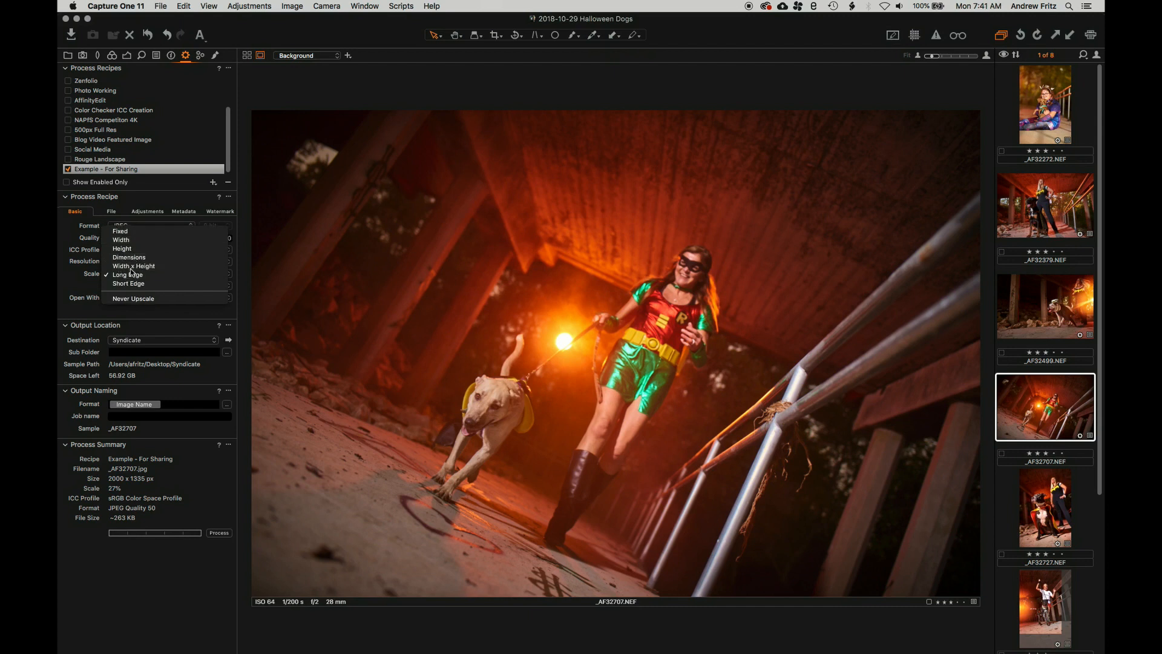
left_click(133, 267)
left_click(123, 285)
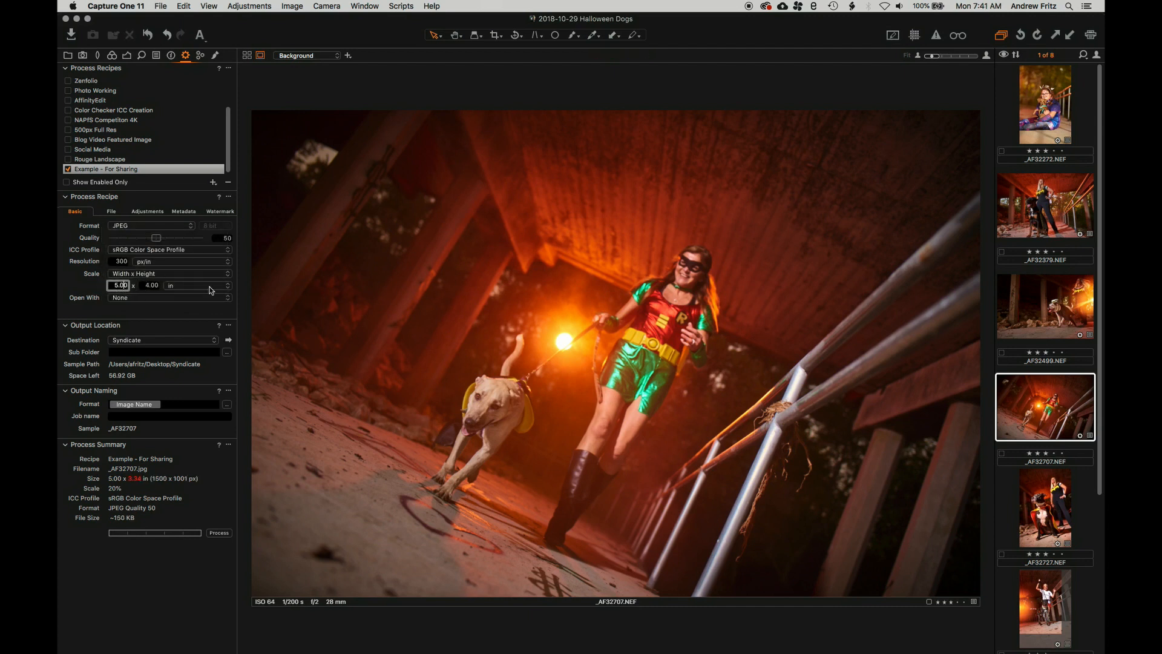
left_click(206, 285)
left_click(205, 280)
Set the output height to 200 px, keeping the 1500 px width
double_click(149, 286)
type("200")
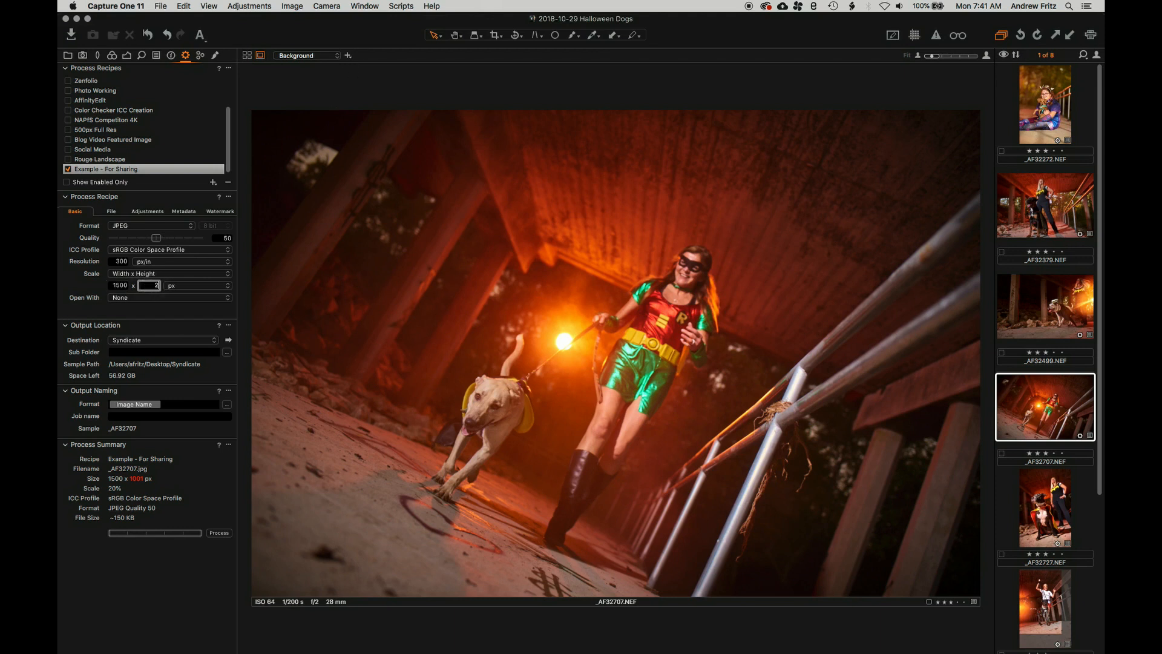
key("Tab")
left_click(146, 286)
left_click(111, 288)
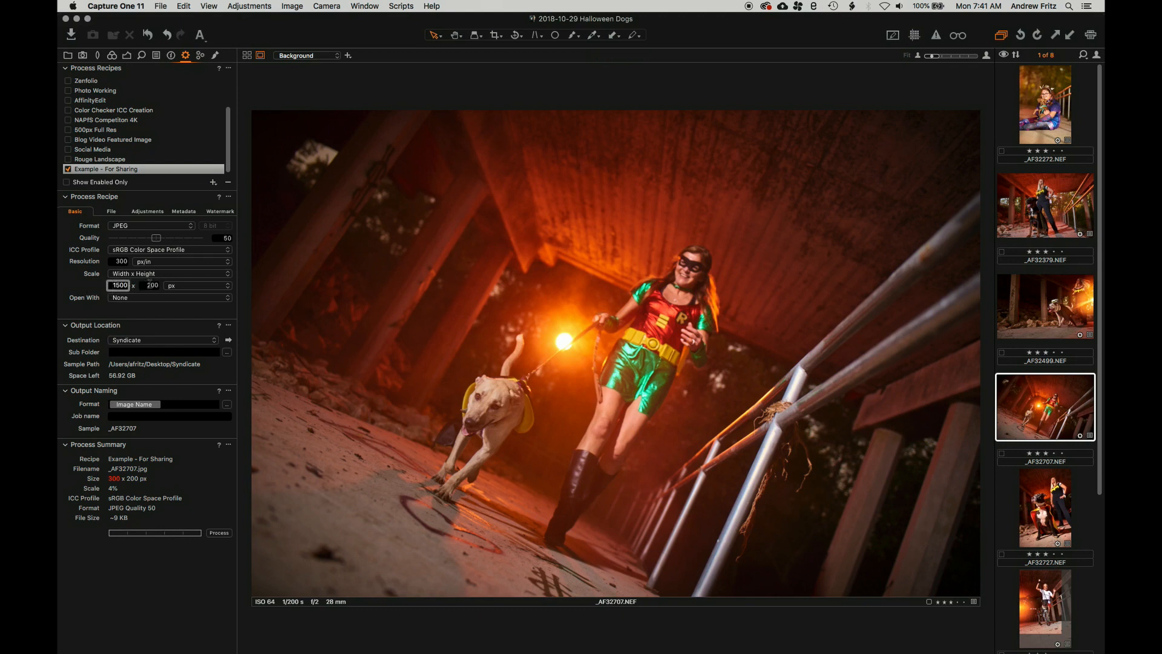
key("Tab")
Switch scaling to Dimensions at 1500 × 1200 px and view portrait photo _AF32727
left_click(118, 276)
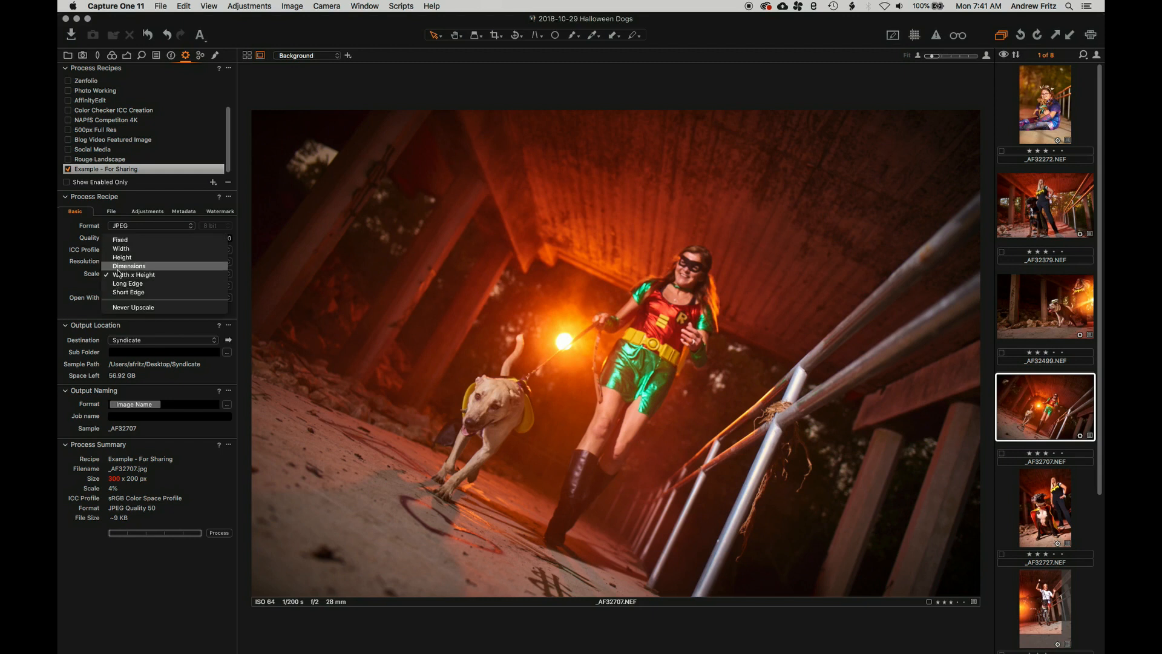
left_click(129, 266)
left_click(141, 285)
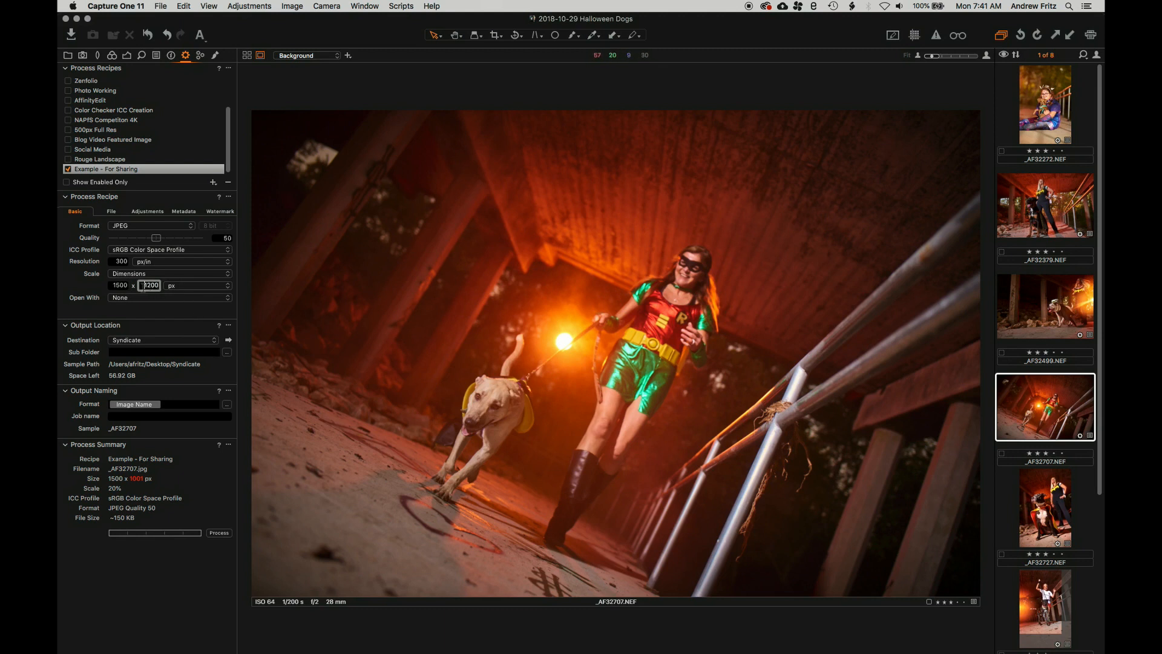
left_click(112, 285)
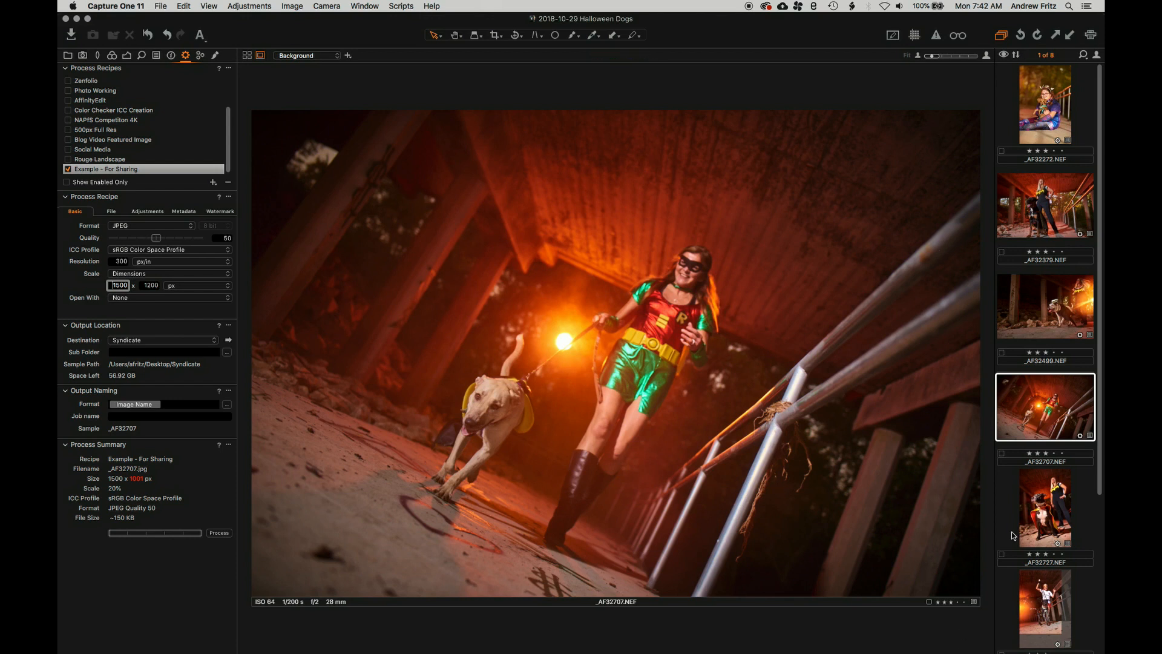
left_click(1045, 514)
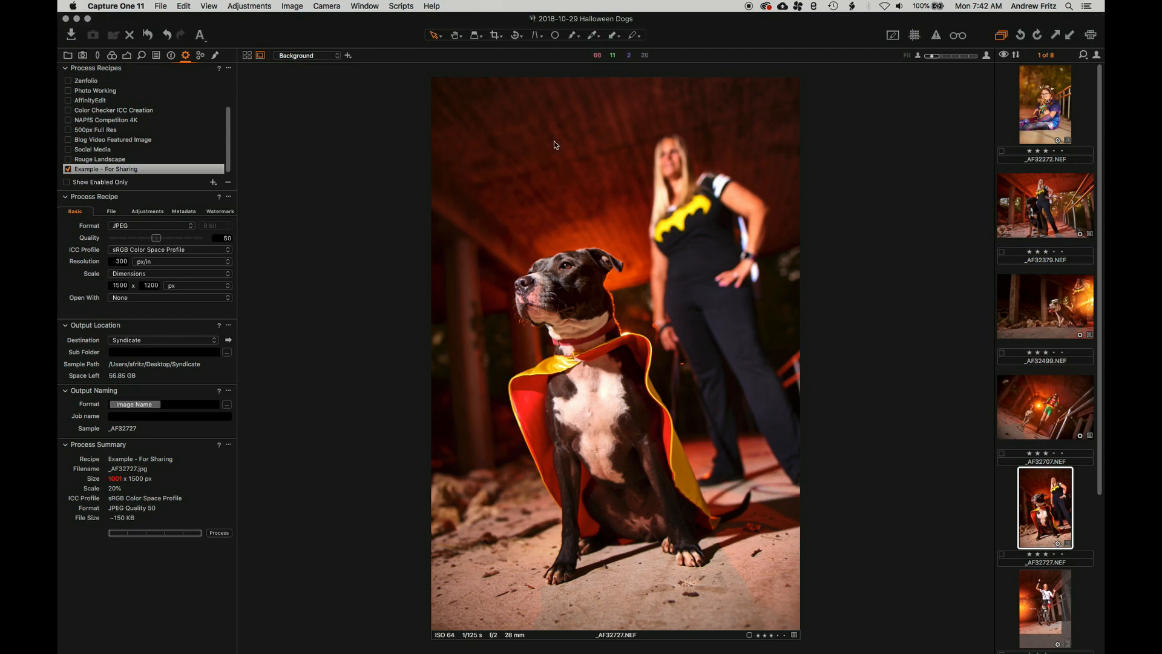
Scale the recipe's output to a 2000 px long edge, keeping Open With at None
left_click(164, 274)
left_click(137, 314)
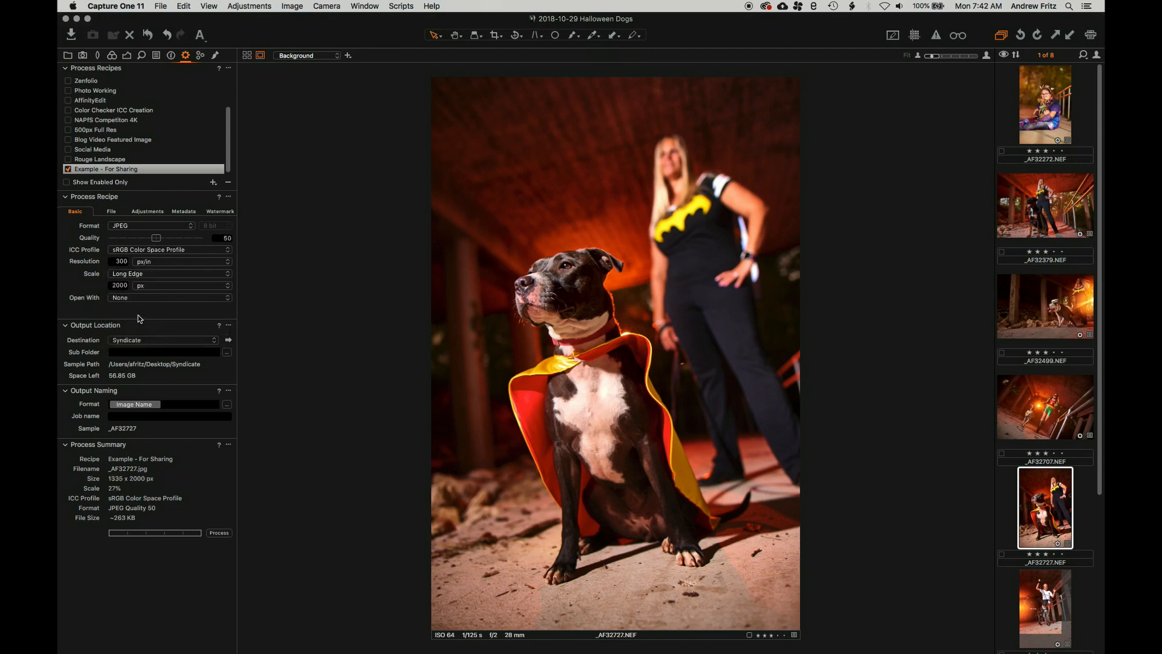
double_click(118, 285)
left_click(126, 285)
left_click(148, 300)
left_click(59, 272)
left_click(111, 213)
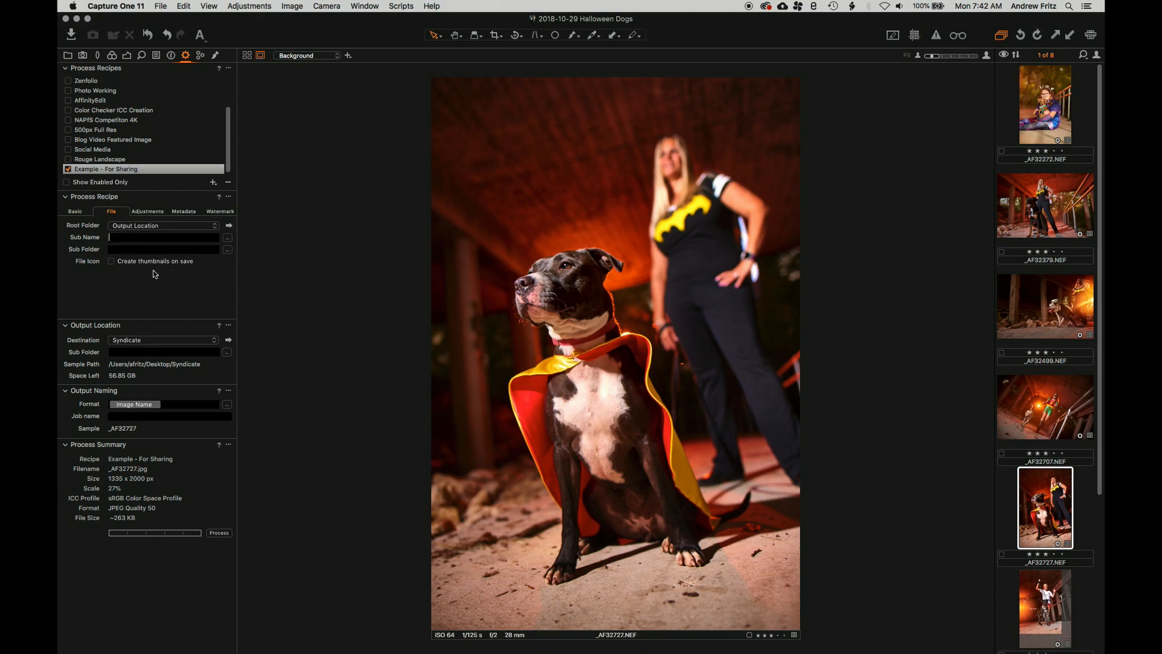
left_click(131, 235)
left_click(113, 226)
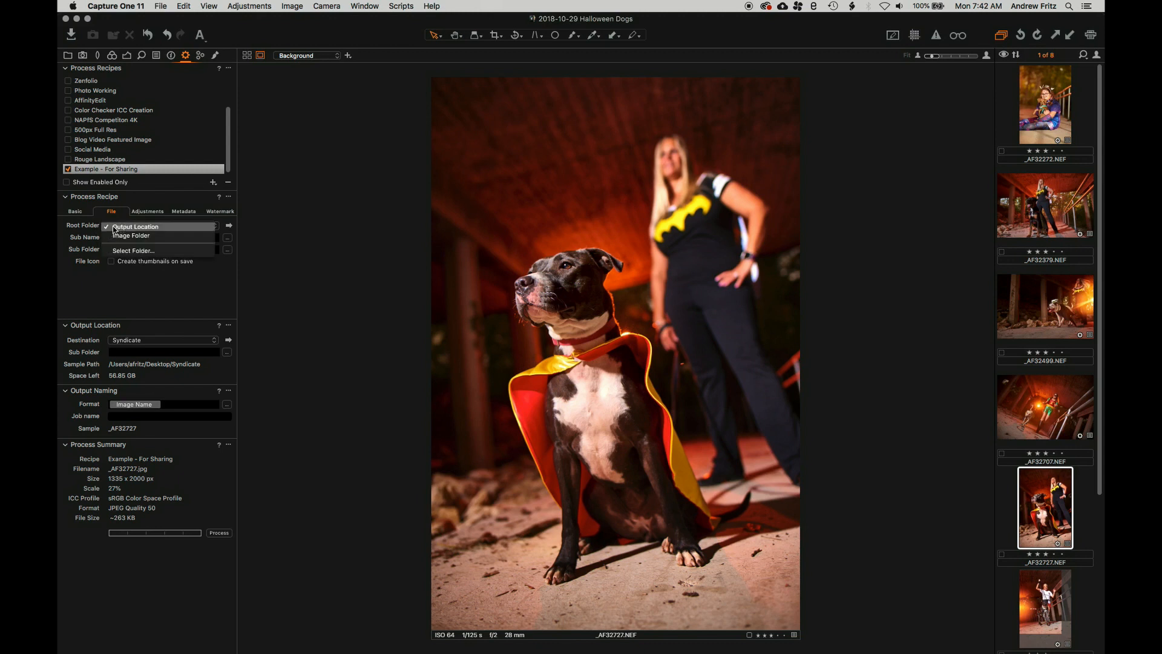
left_click(171, 229)
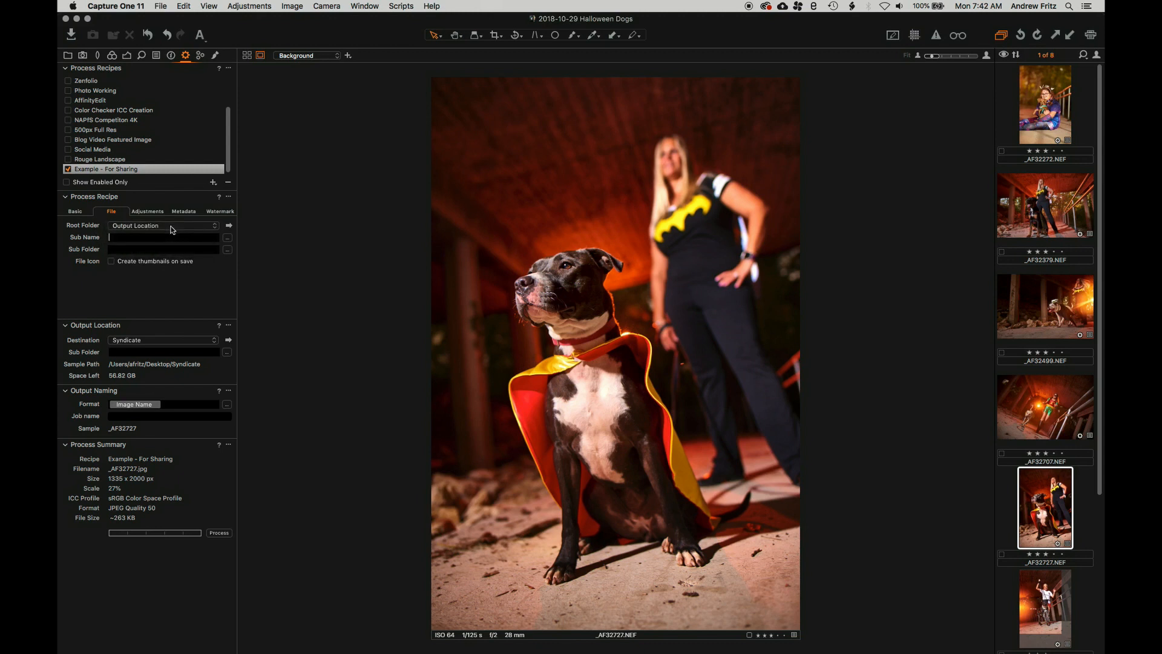
left_click(164, 346)
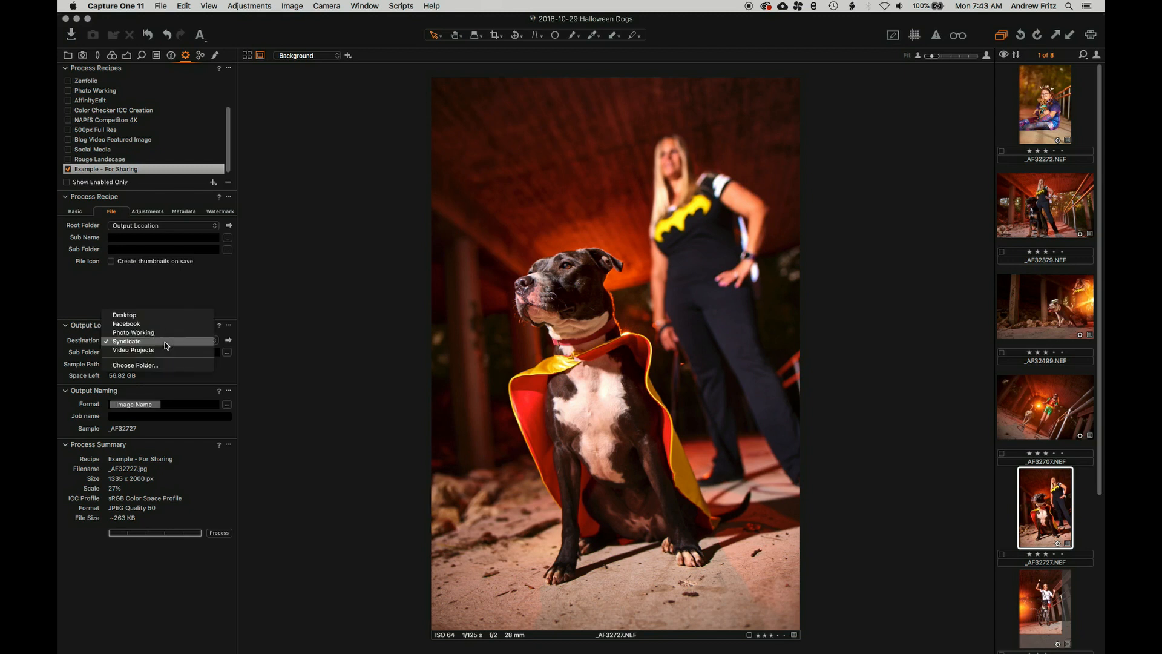
left_click(162, 366)
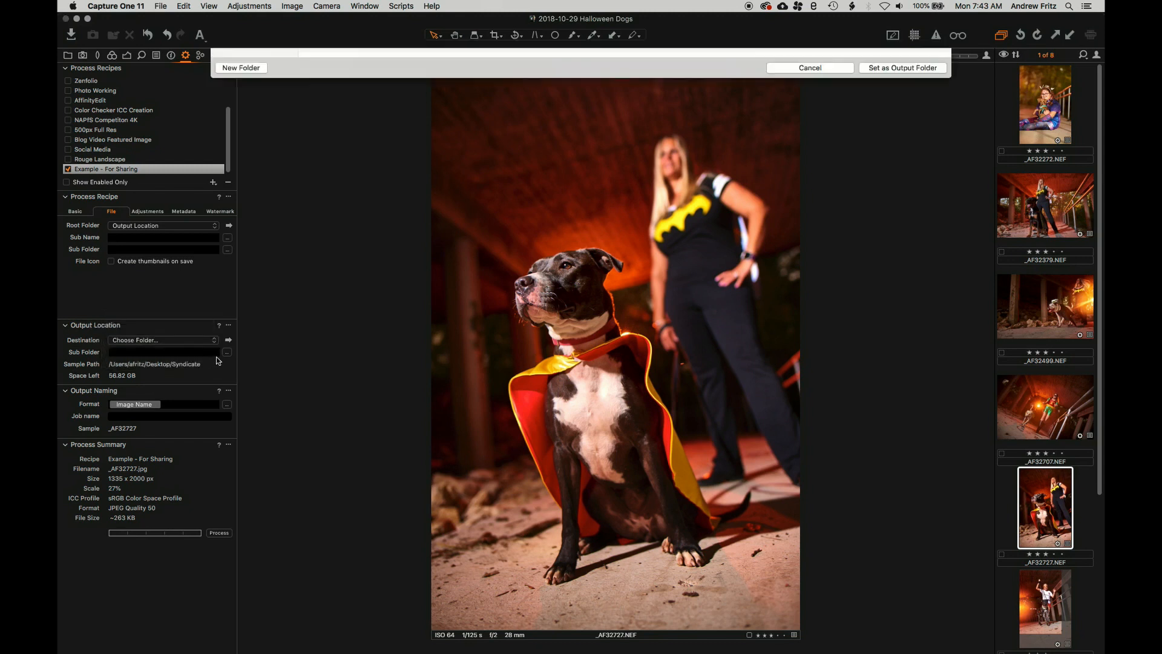
key("Escape")
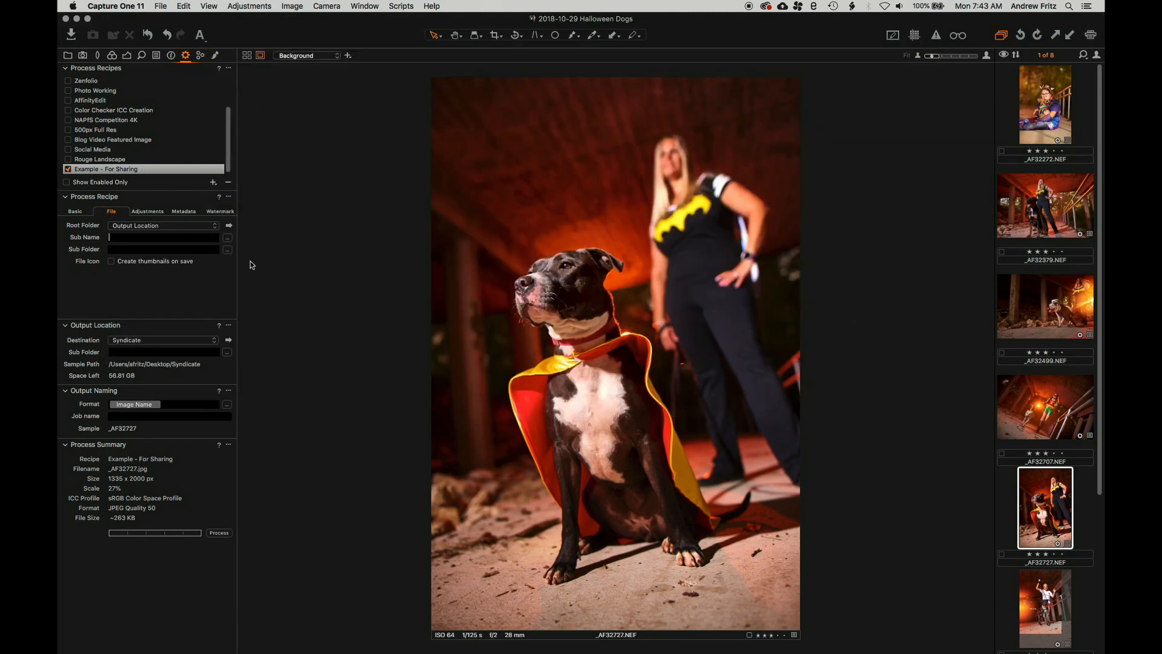
left_click(121, 346)
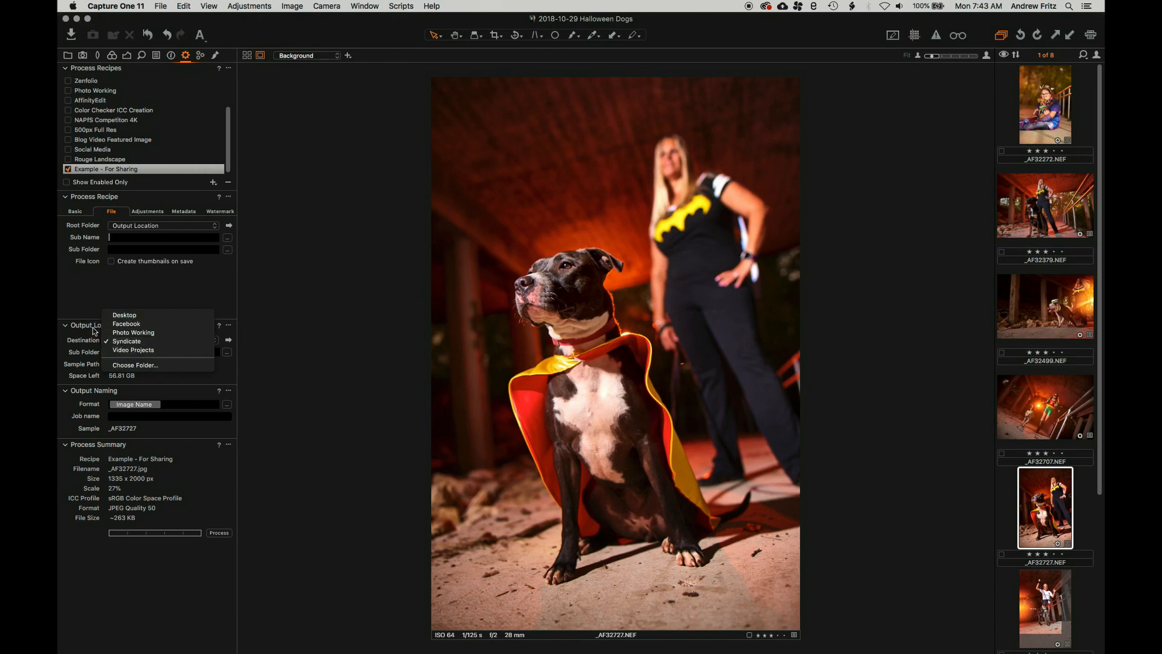
left_click(74, 352)
left_click(190, 352)
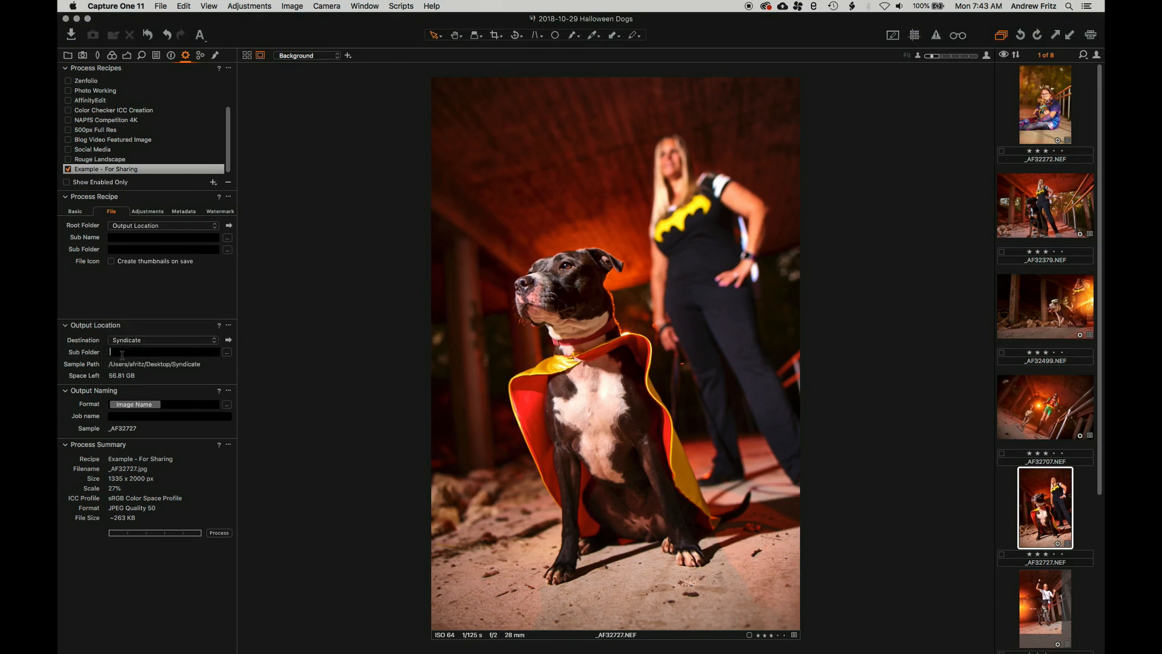
left_click(227, 352)
scroll(536, 251, "down", 15)
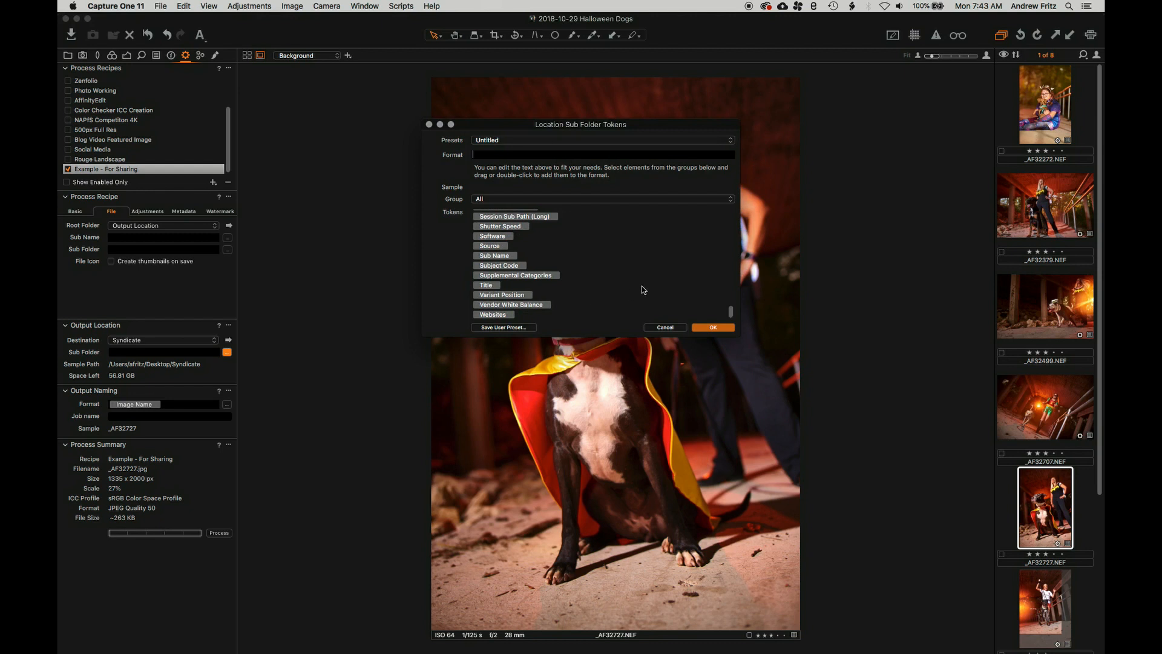
scroll(640, 286, "up", 15)
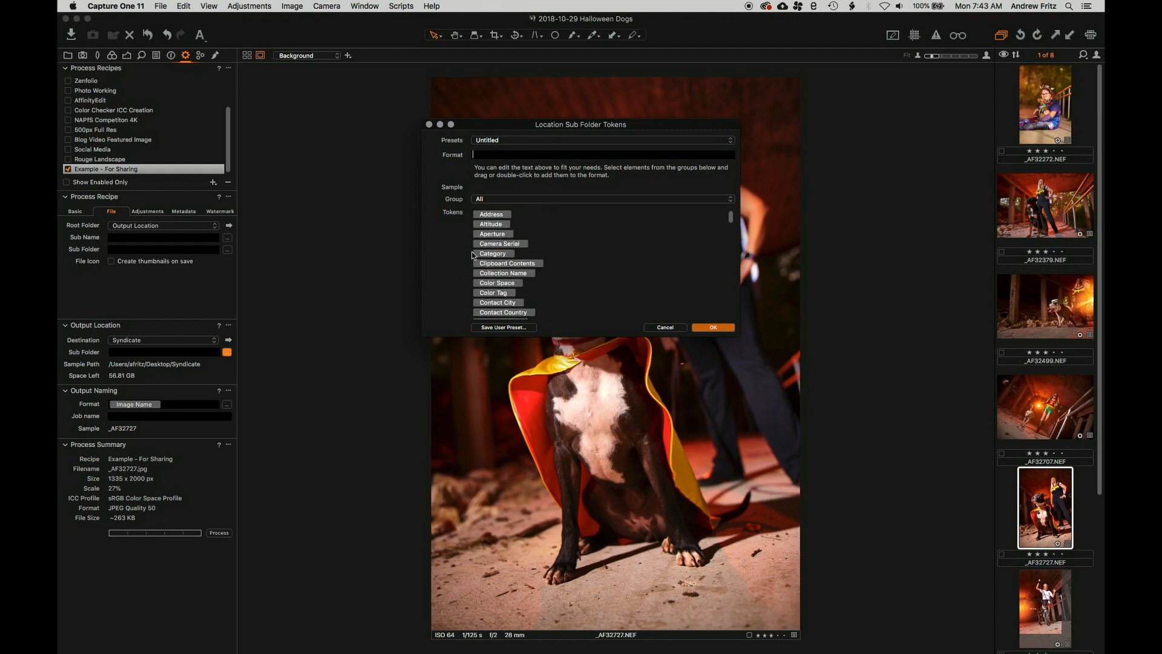
scroll(543, 250, "down", 5)
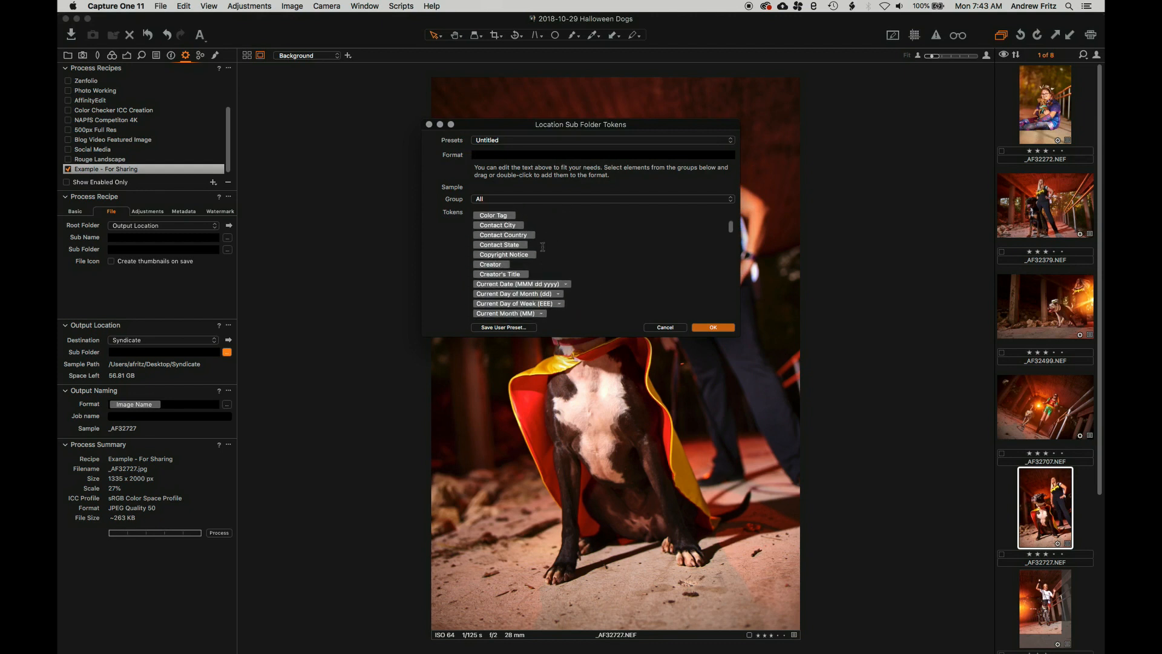
scroll(543, 250, "down", 5)
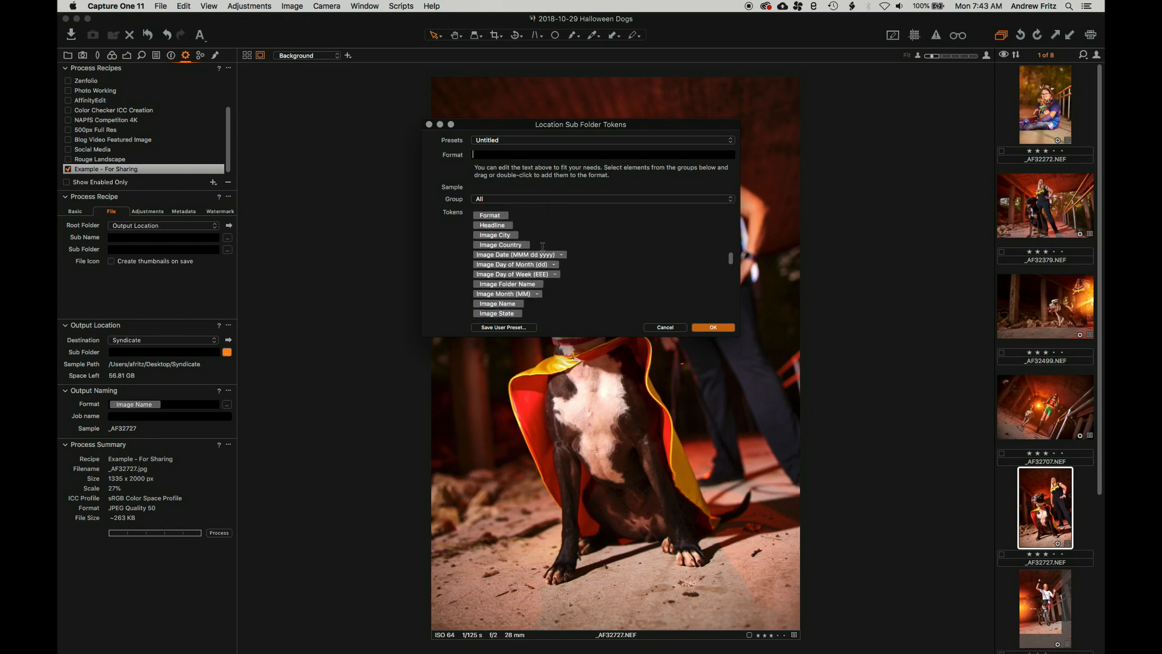
scroll(543, 248, "up", 5)
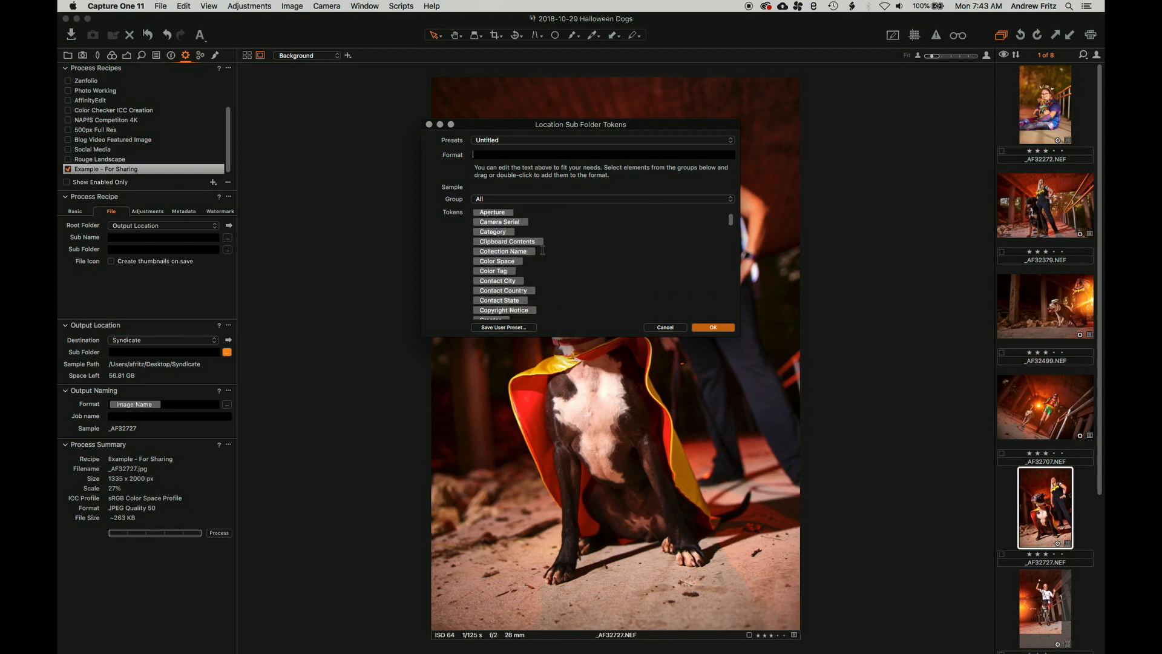
scroll(543, 250, "down", 3)
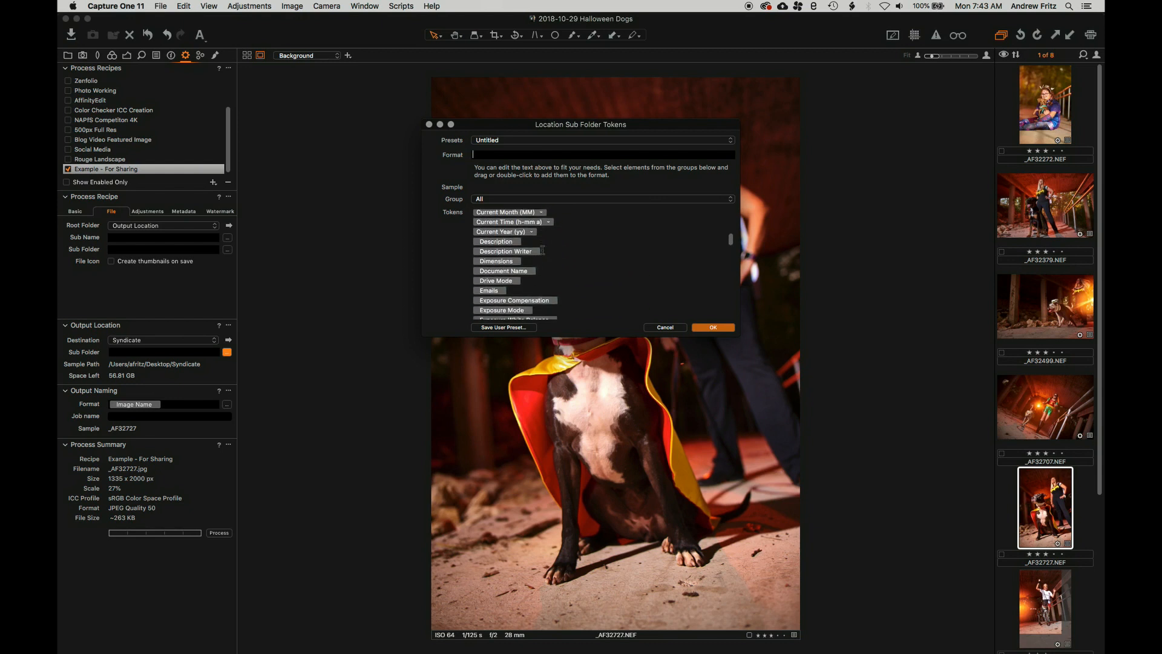
double_click(493, 271)
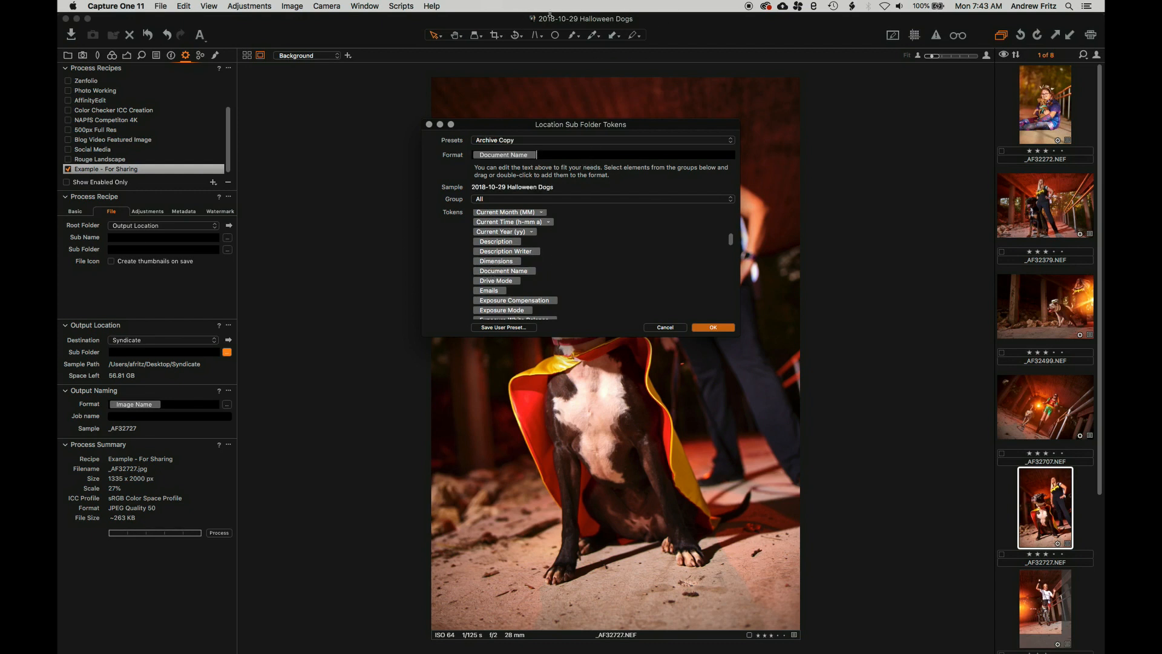
type("/")
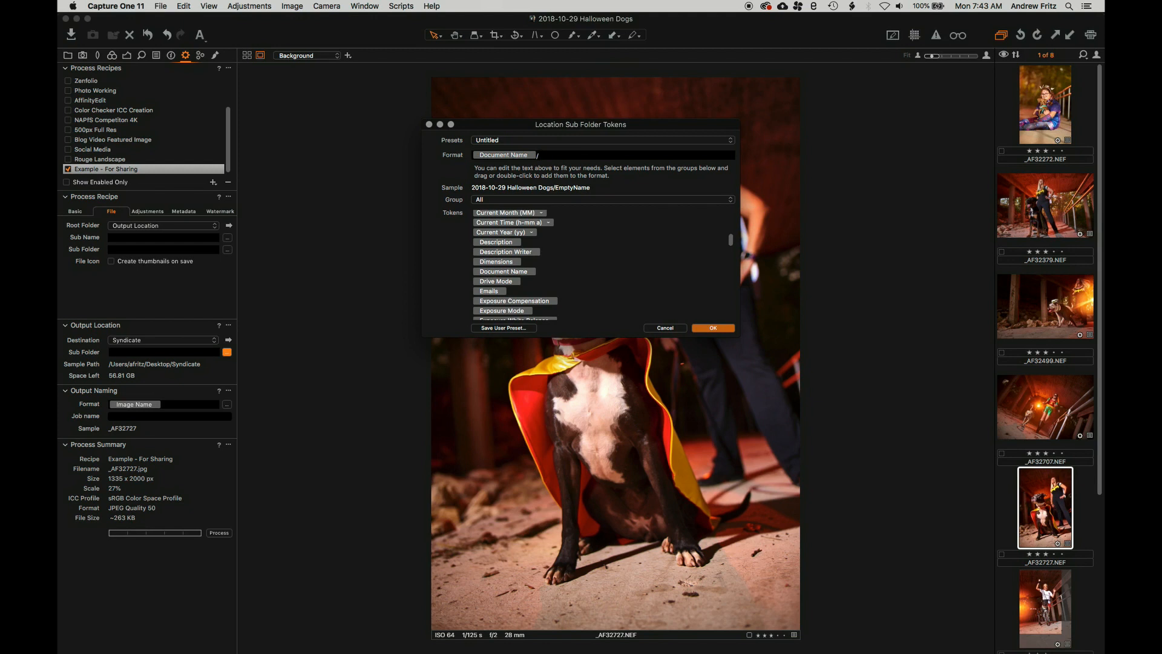
type("Test")
left_click(671, 329)
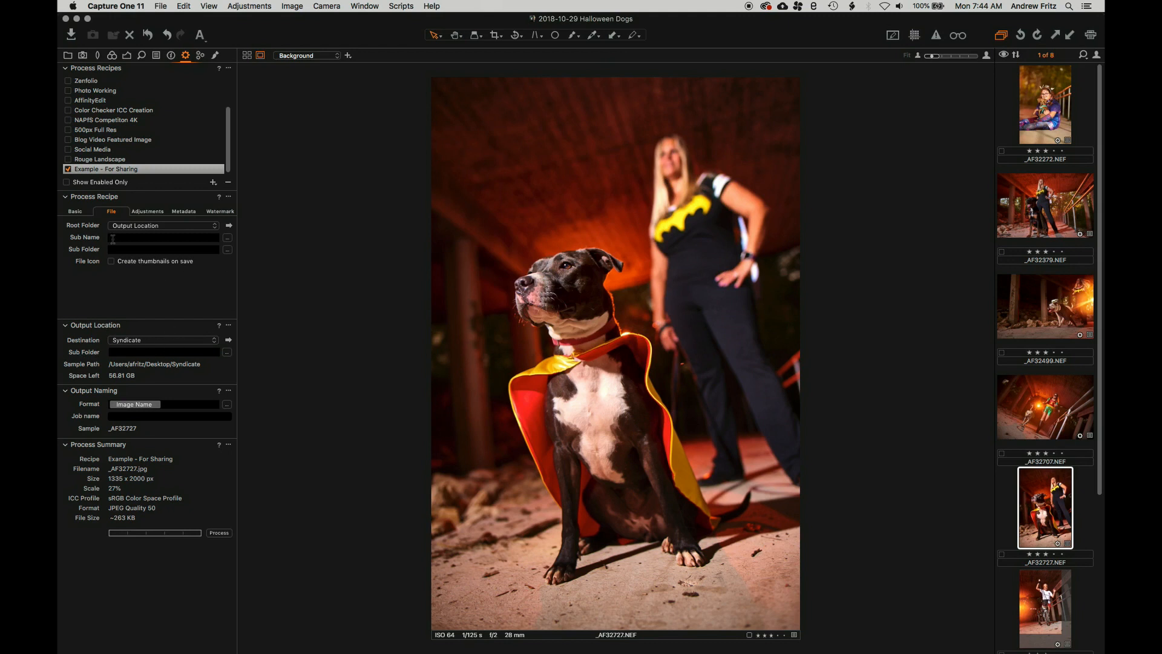
Set the recipe's root output folder to the Syndicate folder on the Desktop
left_click(141, 229)
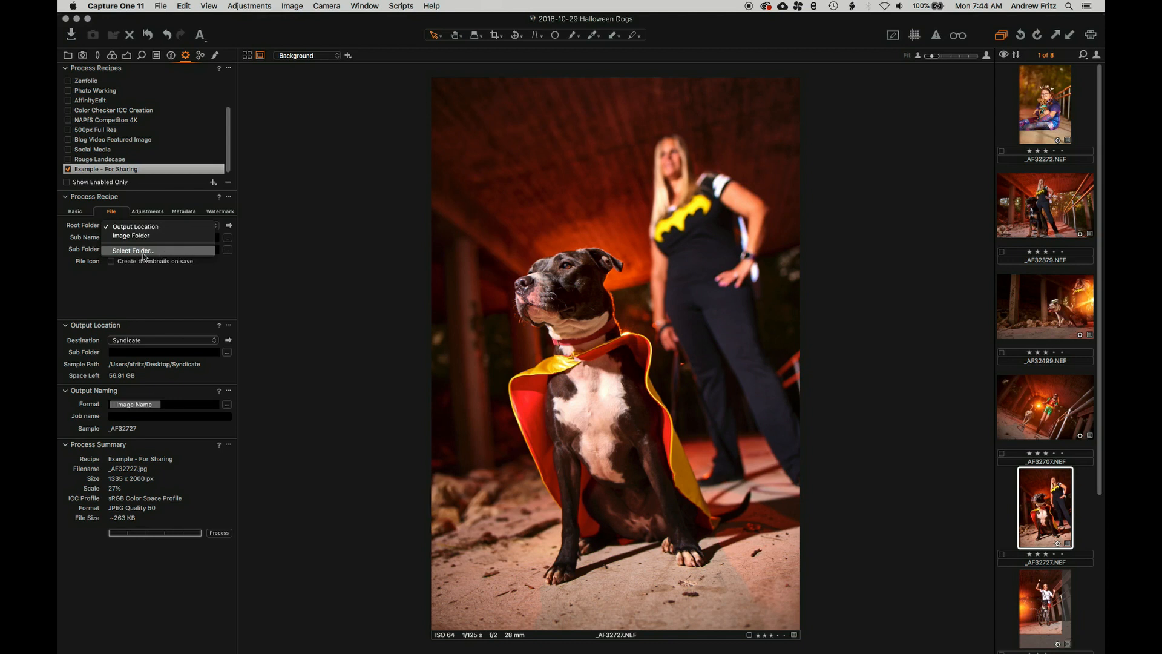
left_click(117, 253)
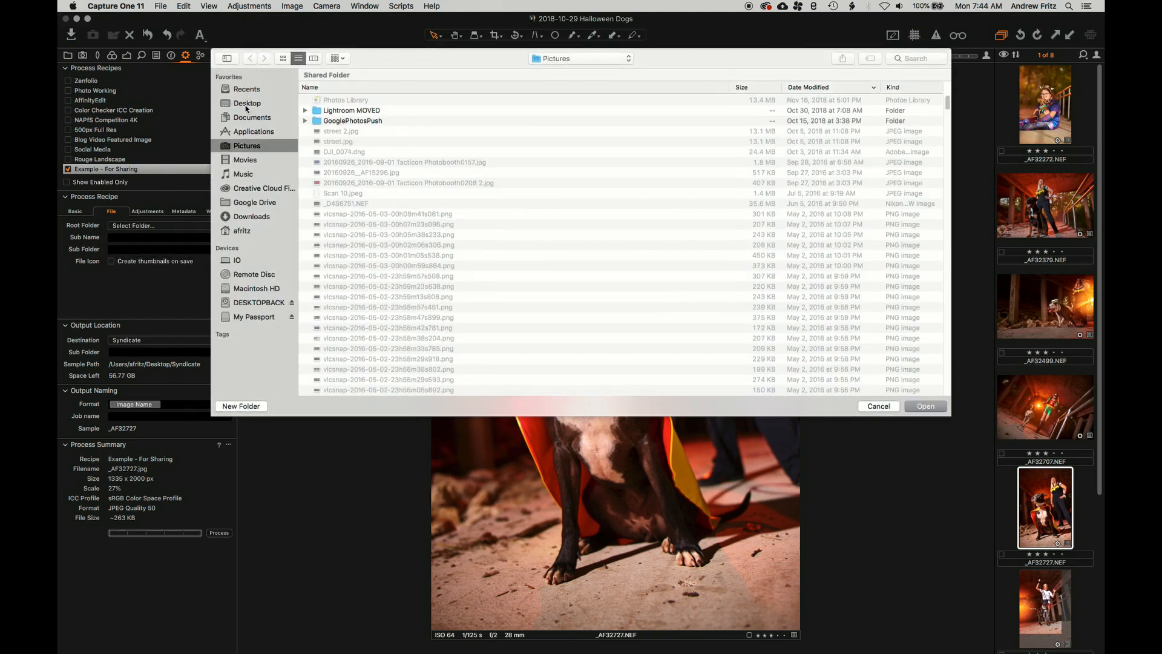
left_click(247, 104)
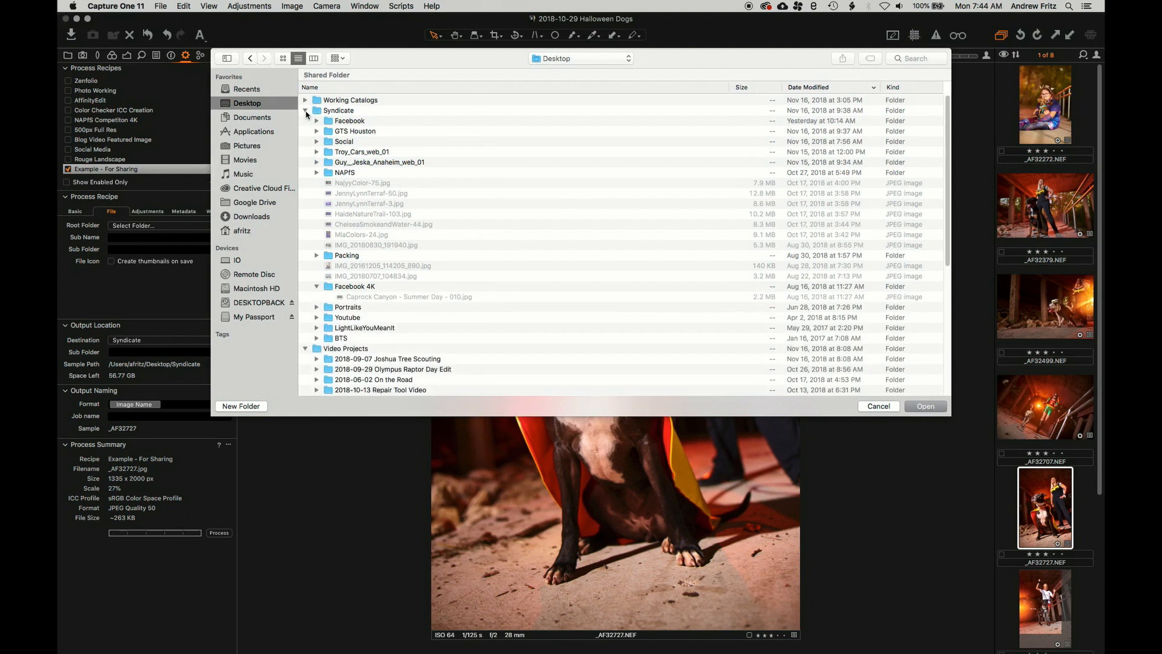
left_click(306, 112)
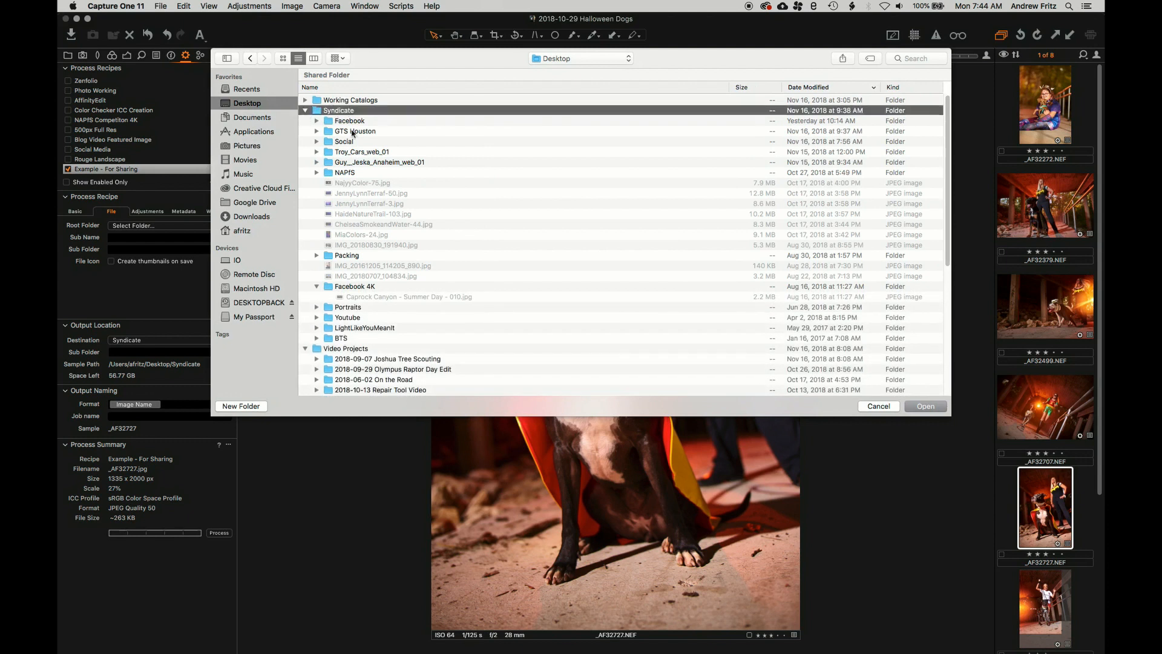
left_click(931, 406)
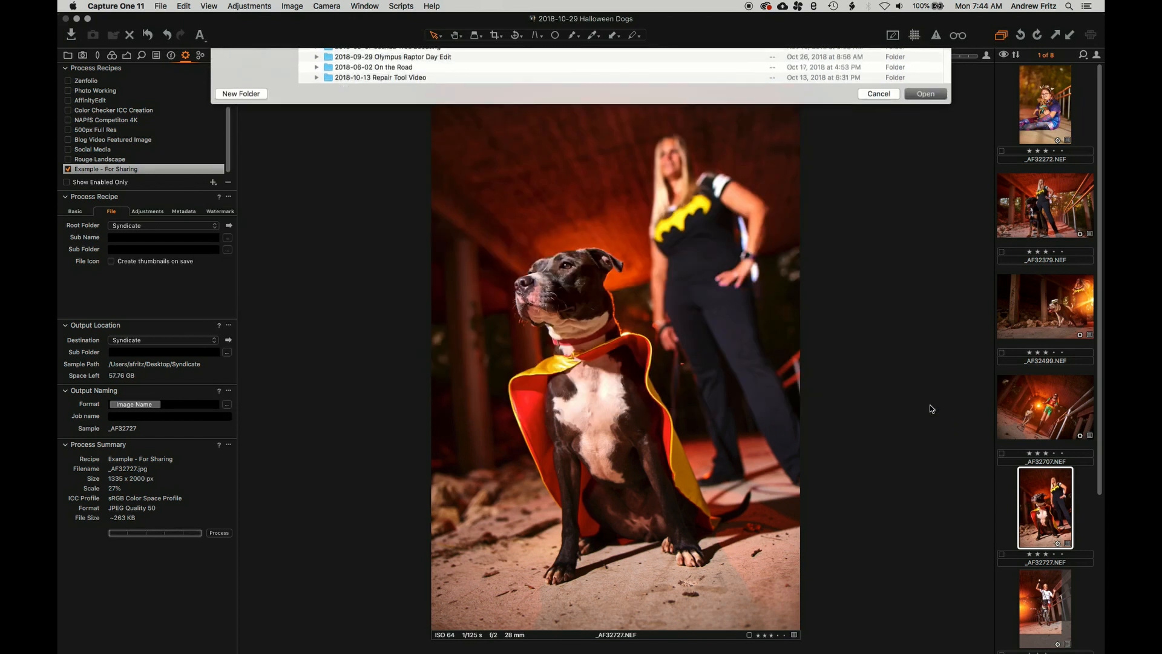
left_click(151, 249)
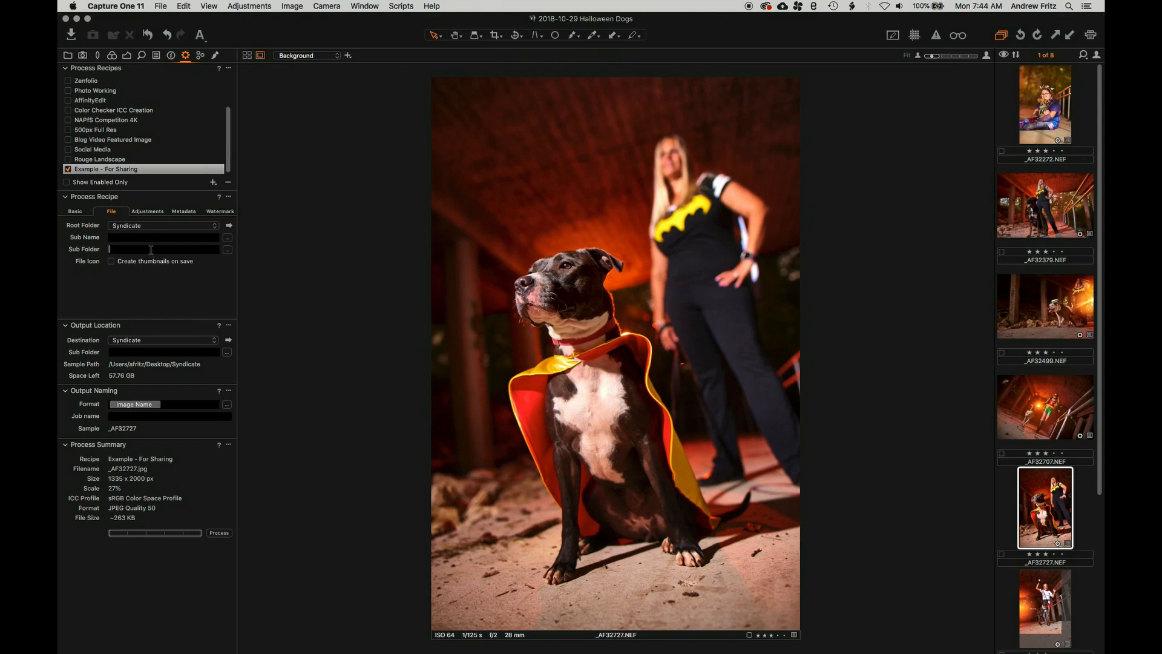
Enter 'Social Sharing' as the recipe's sub folder, leaving the folder tokens unchanged
type("Social Sharing")
left_click(227, 250)
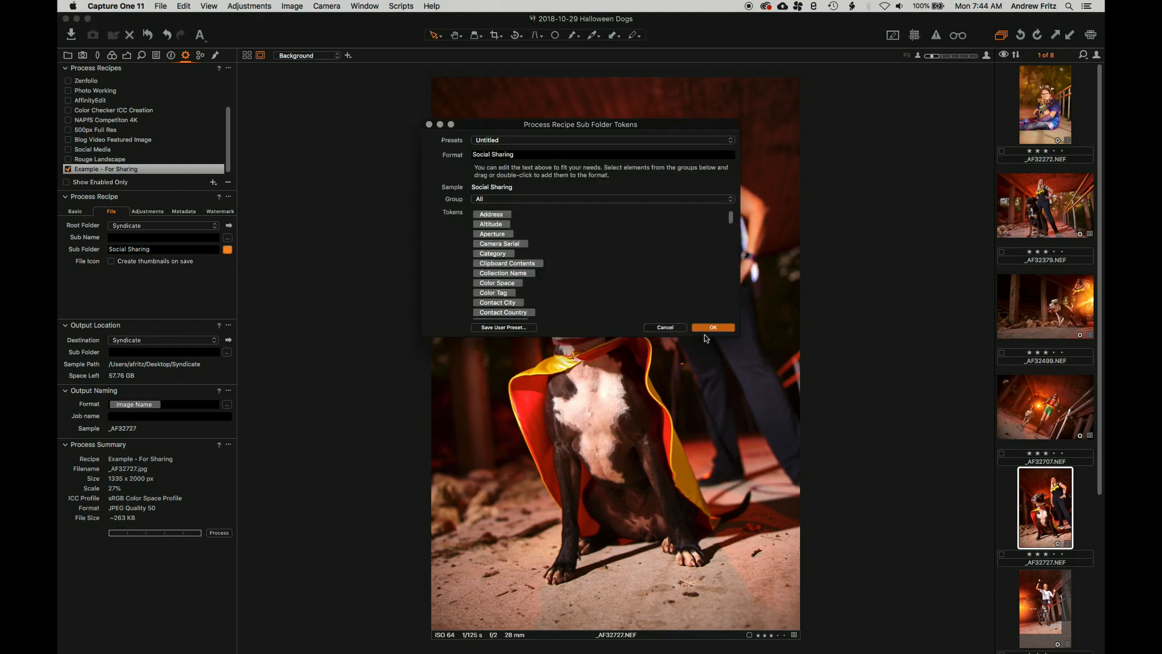
left_click(665, 327)
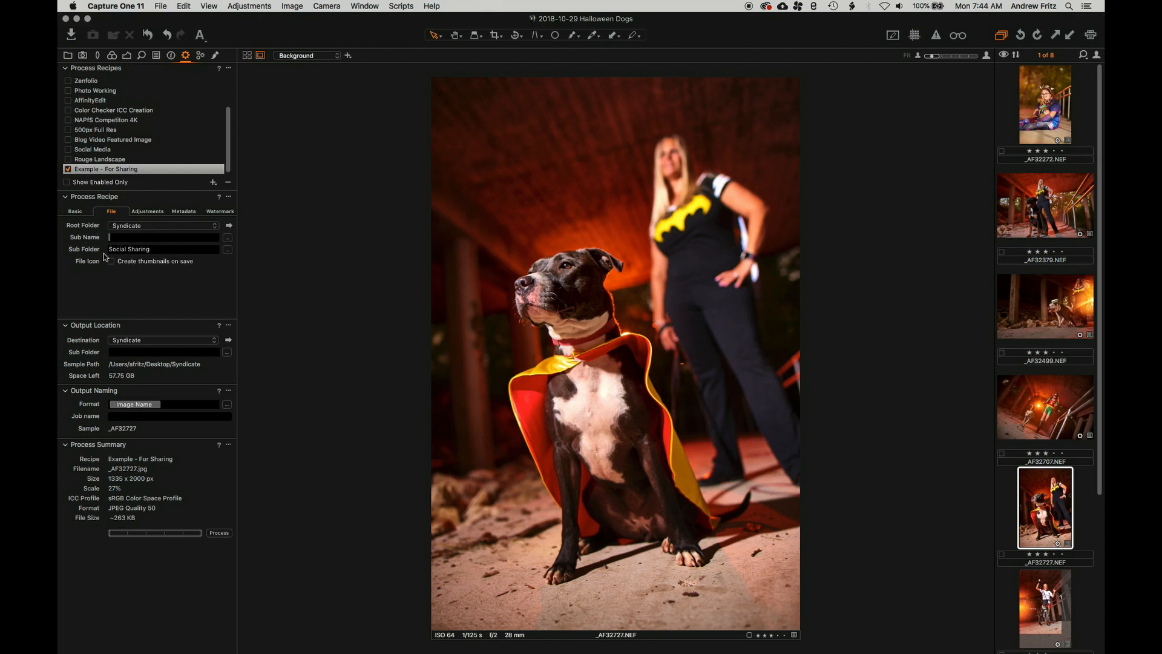
left_click(155, 250)
In the recipe's Adjustments settings, keep crop at Respect crop and view the sharpening options
left_click(149, 211)
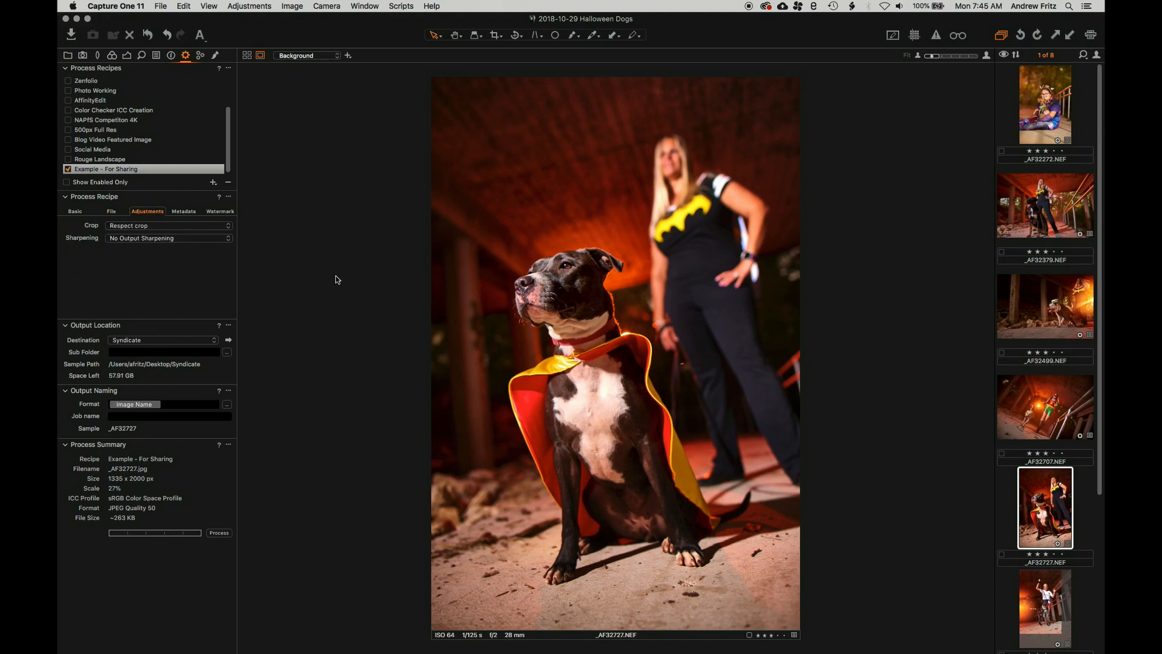
left_click(111, 212)
left_click(134, 248)
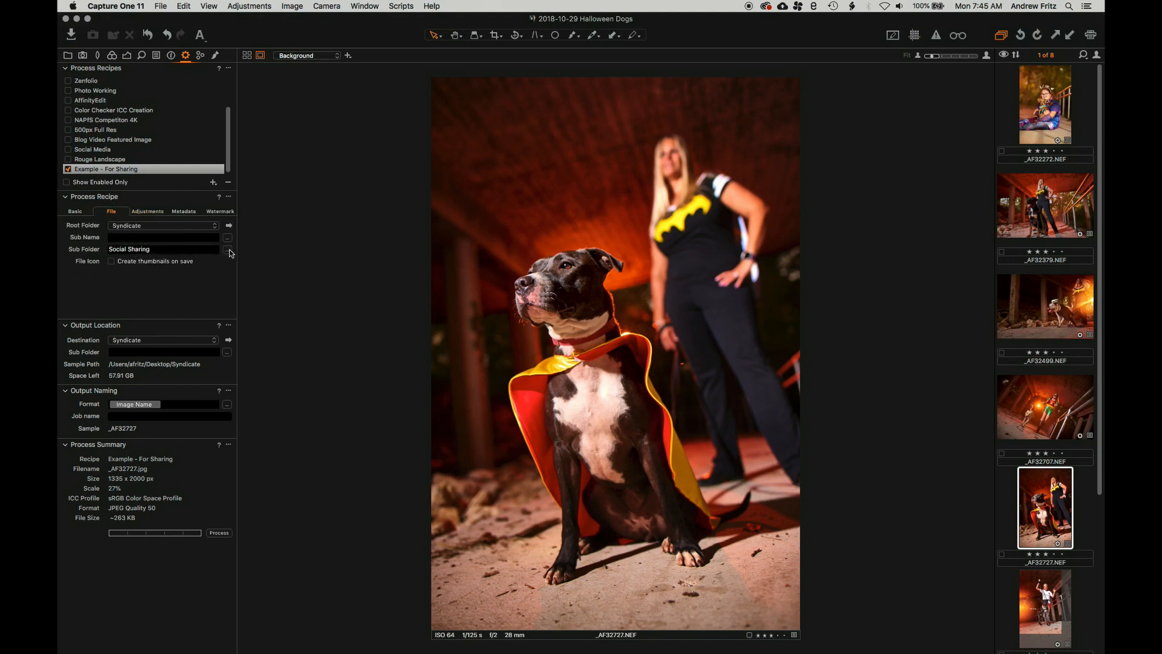
left_click(146, 212)
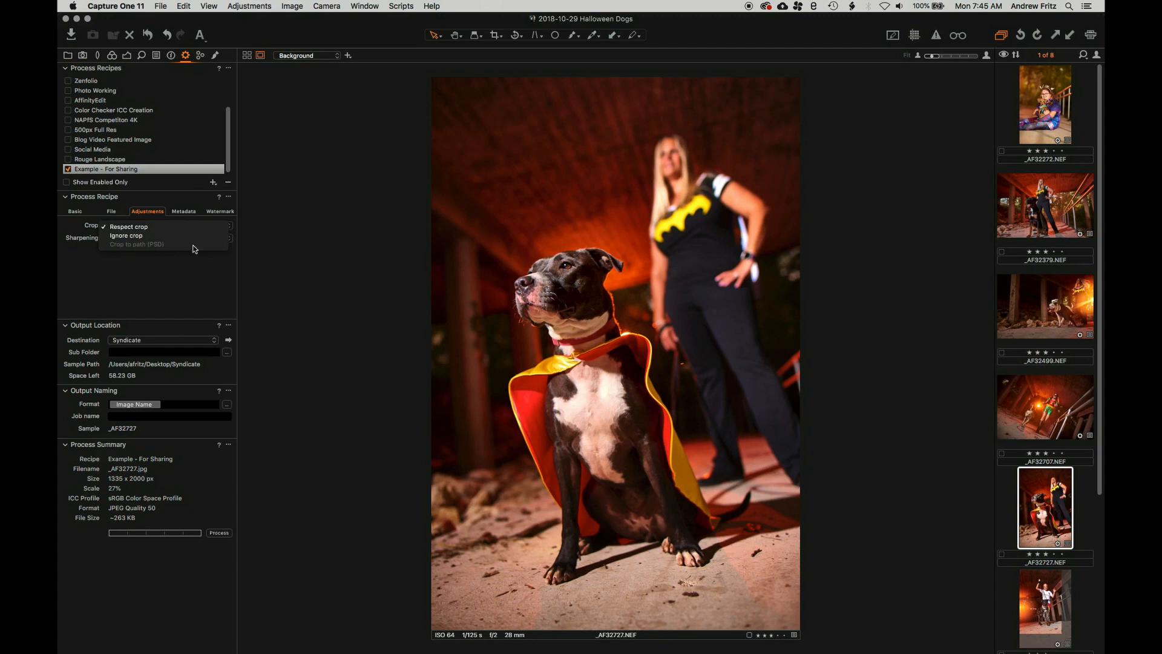
left_click(148, 229)
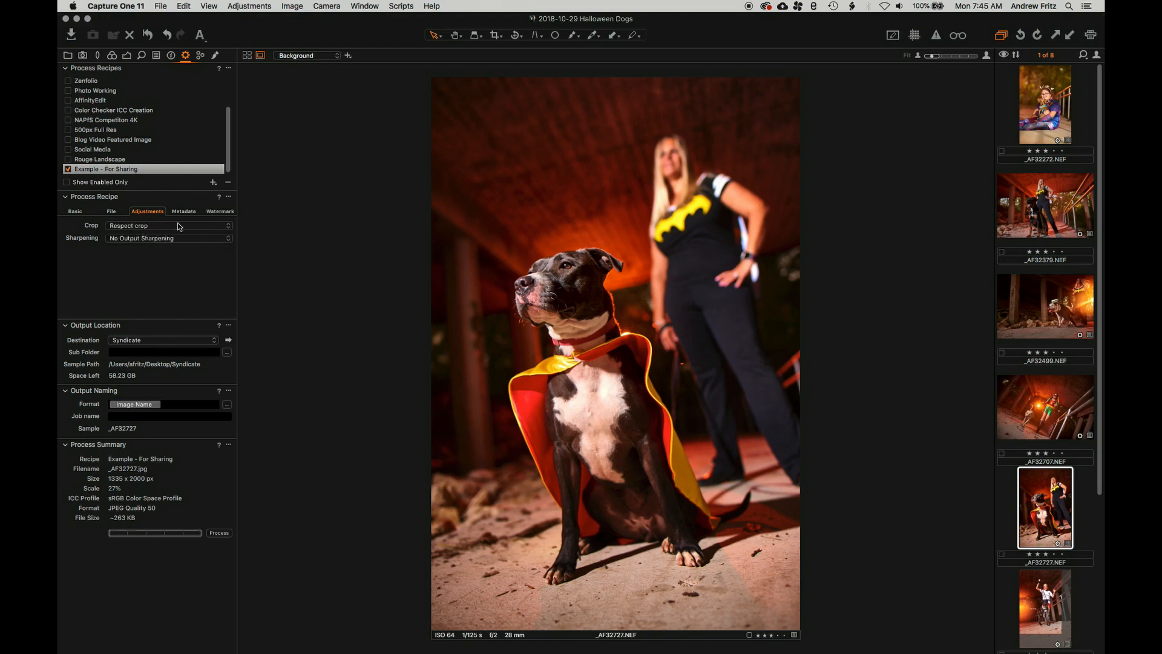
left_click(142, 240)
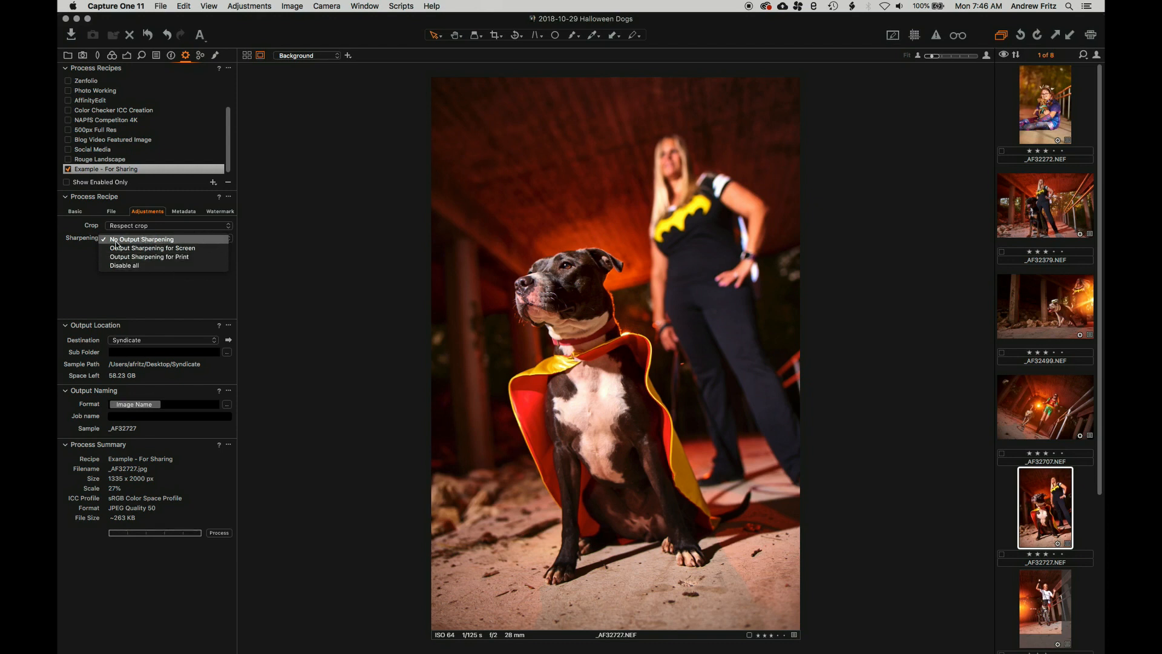
Apply Output Sharpening for Screen to the recipe's exports
left_click(190, 250)
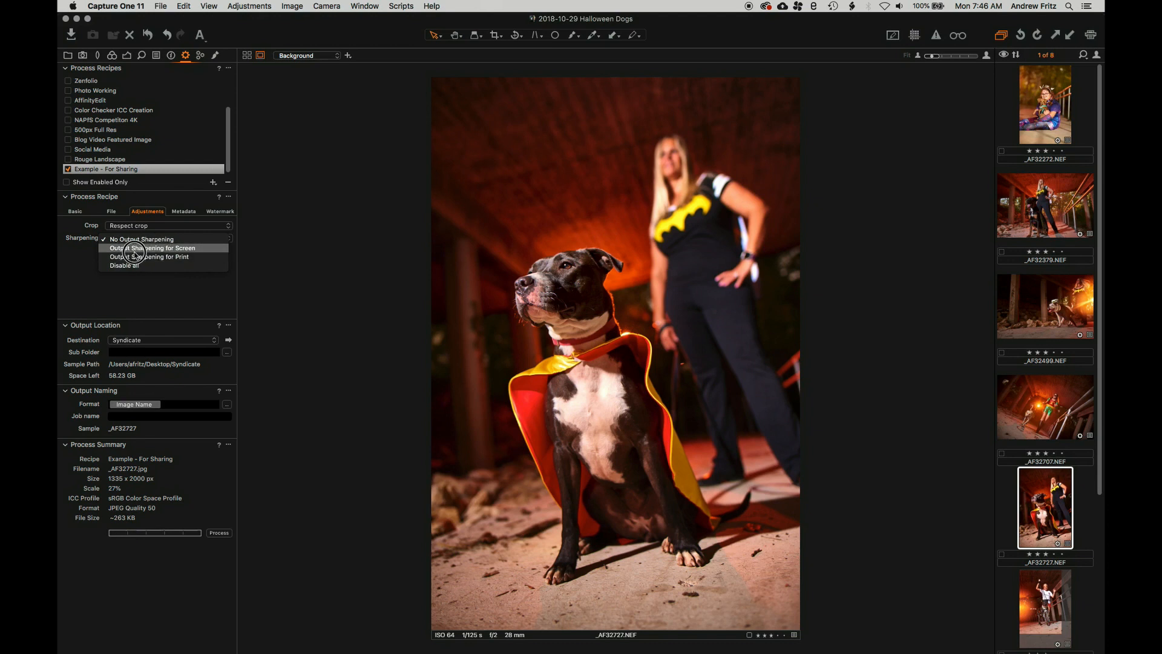
left_click(156, 248)
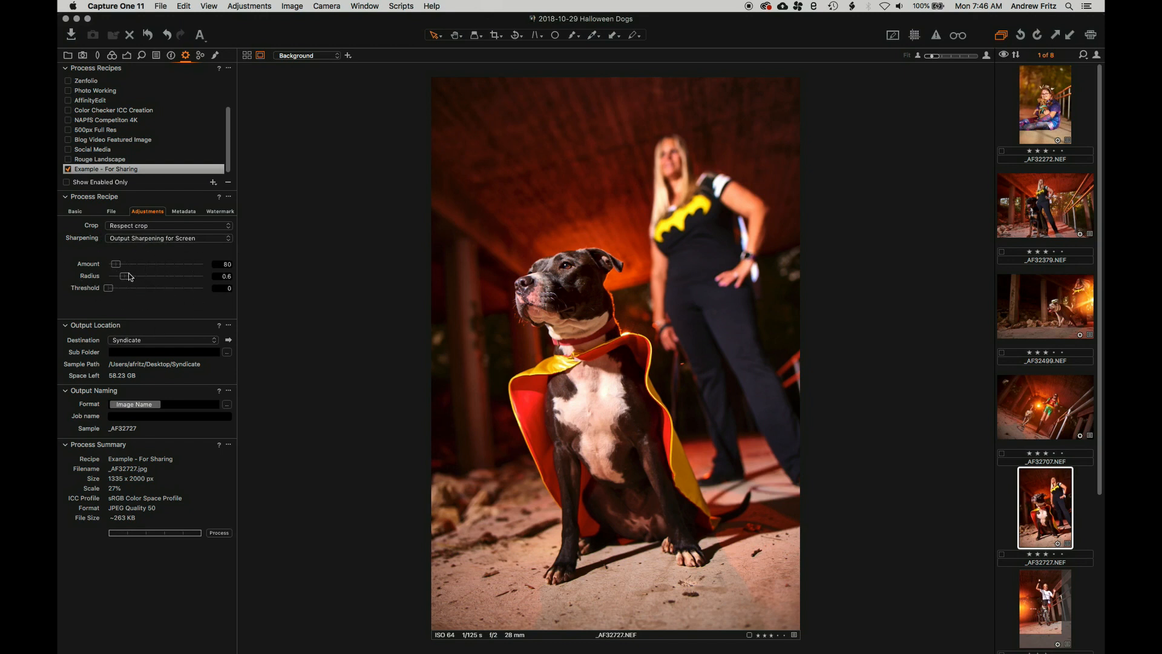
left_click(178, 213)
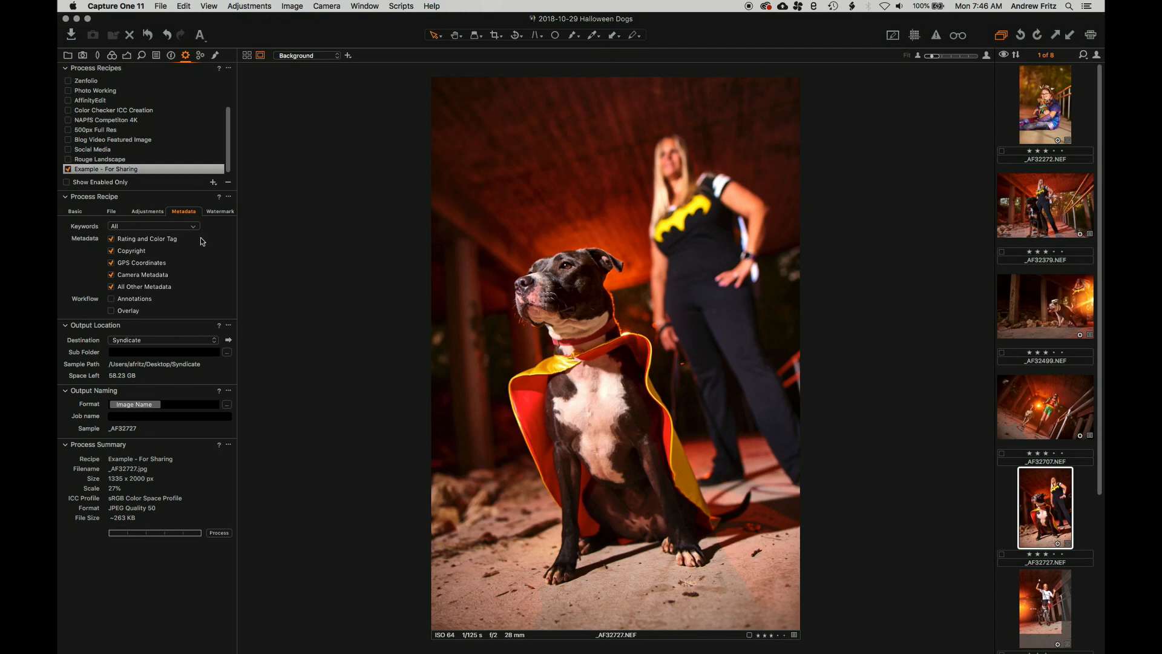
Exclude GPS coordinates, camera metadata and all other metadata, leaving annotations unchecked
left_click(111, 264)
left_click(111, 276)
left_click(110, 287)
left_click(111, 300)
left_click(111, 300)
left_click(117, 313)
Set the recipe's watermark Kind back to None after briefly trying Image
left_click(220, 212)
left_click(144, 225)
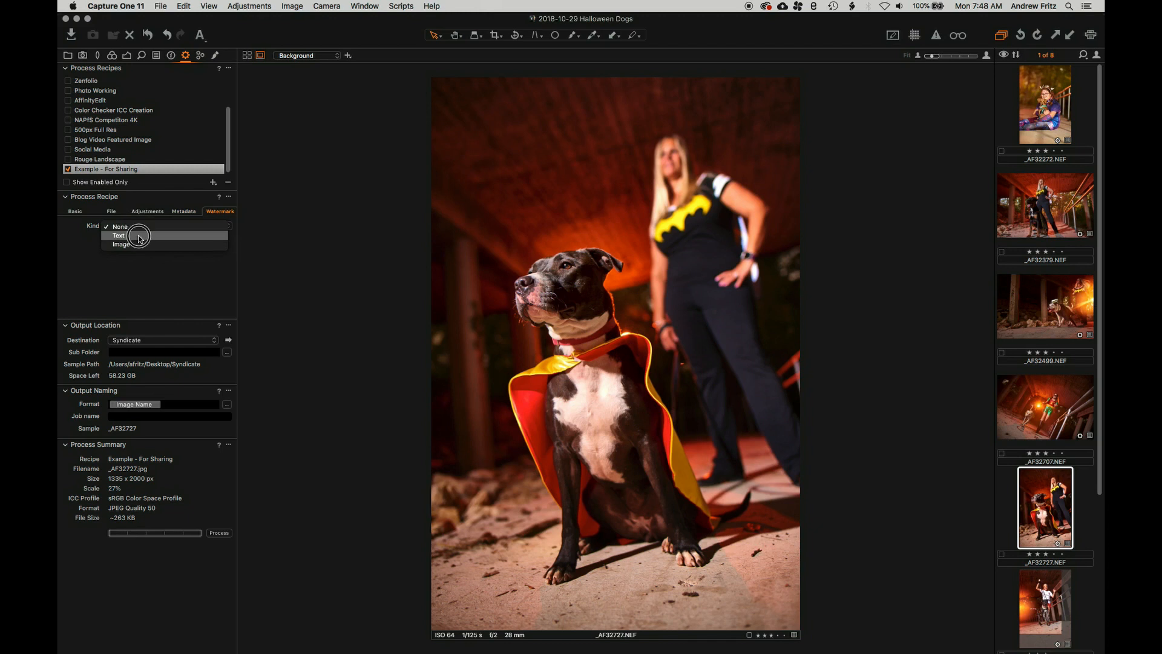
left_click(130, 244)
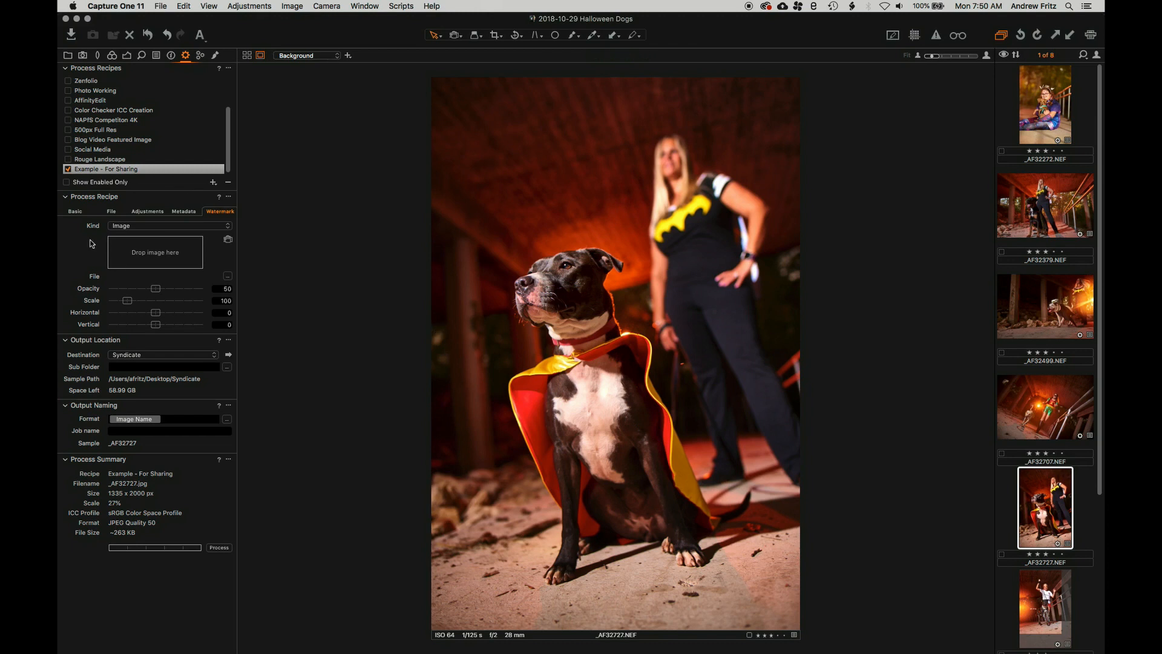
left_click(171, 225)
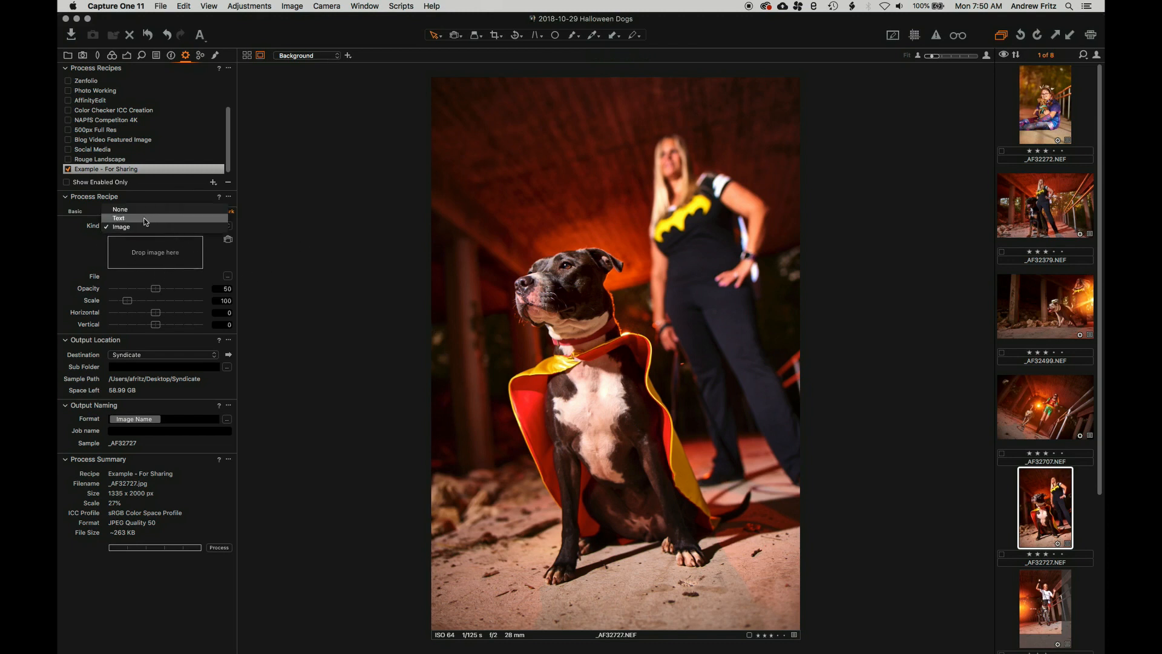
left_click(125, 205)
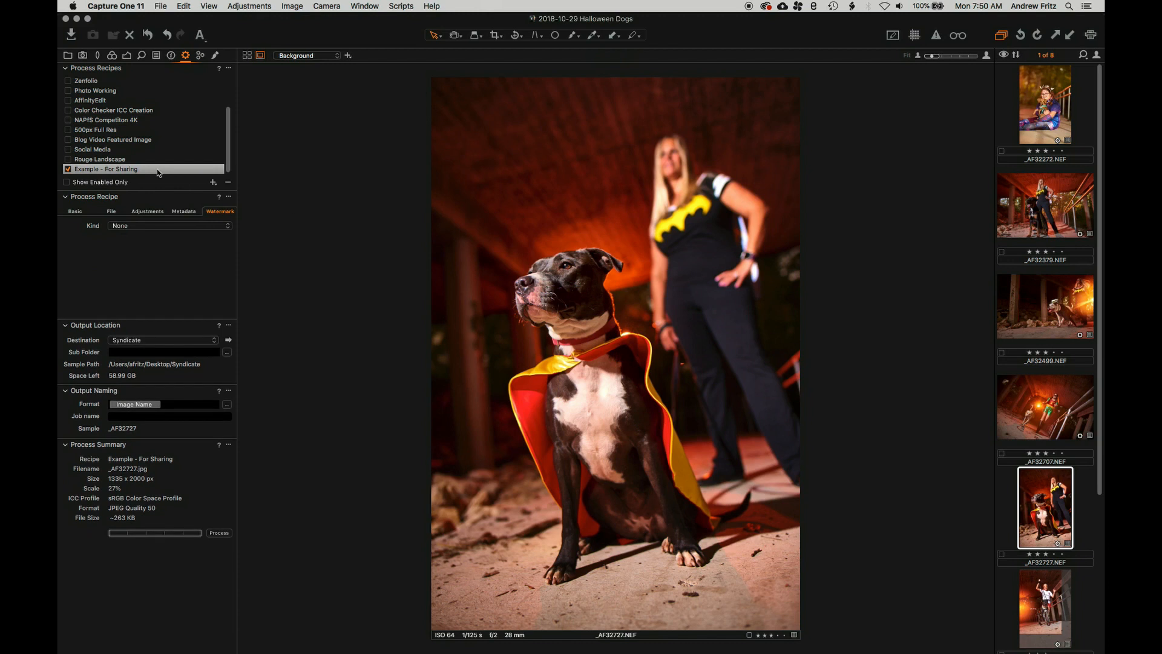
left_click(74, 209)
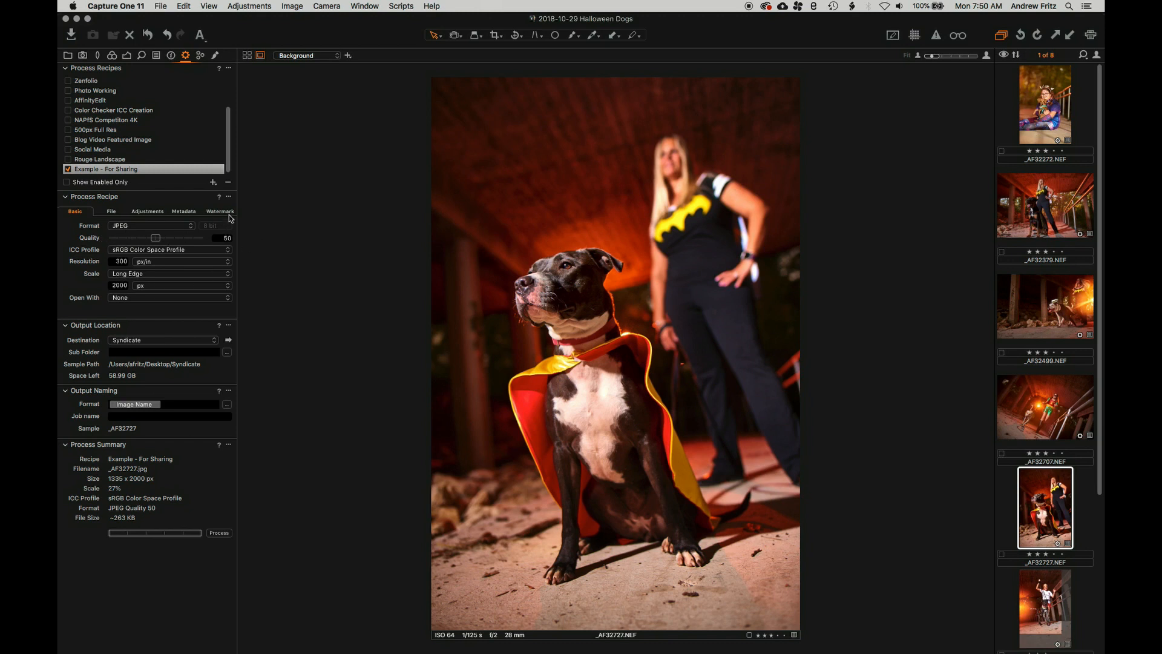
Return to the File settings and keep only Example - For Sharing checked among the recipes
left_click(110, 211)
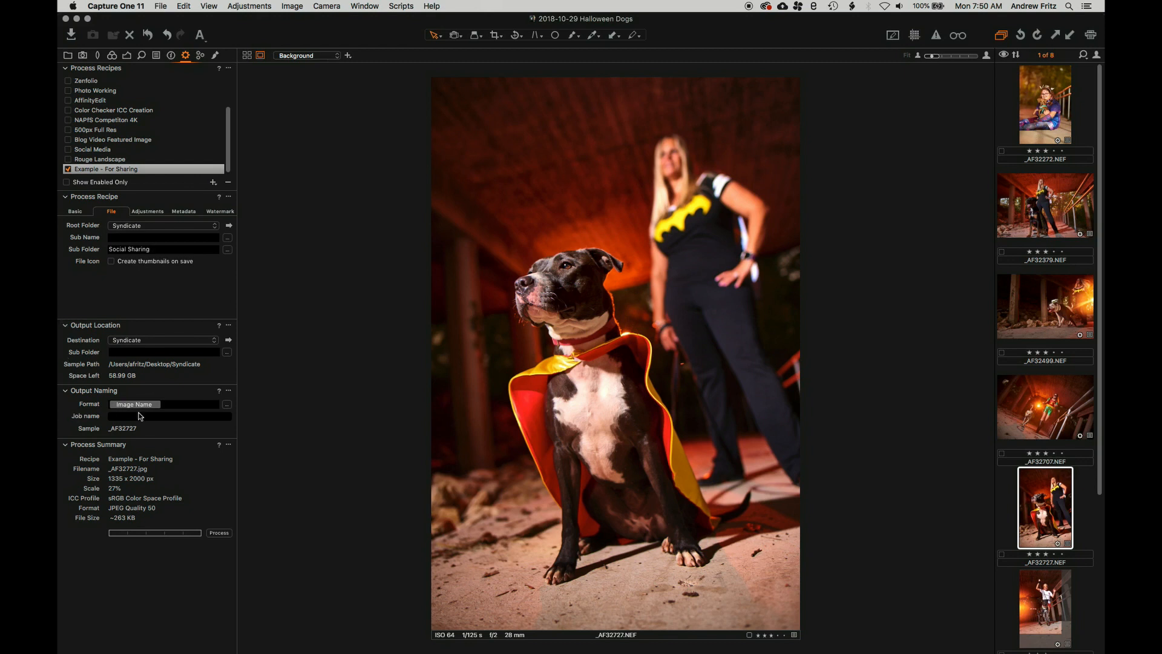
left_click(69, 121)
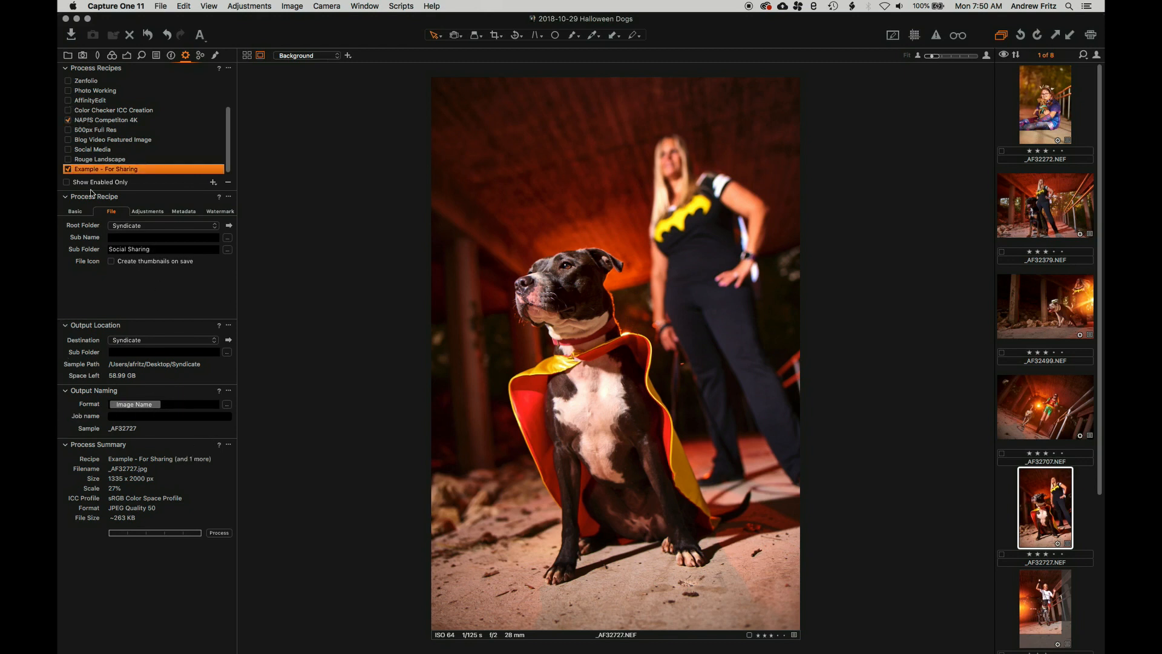
left_click(69, 120)
left_click(68, 149)
left_click(68, 159)
left_click(68, 149)
left_click(68, 159)
Set the output naming format to the Job Name and 3 Digit Counter preset
left_click(227, 404)
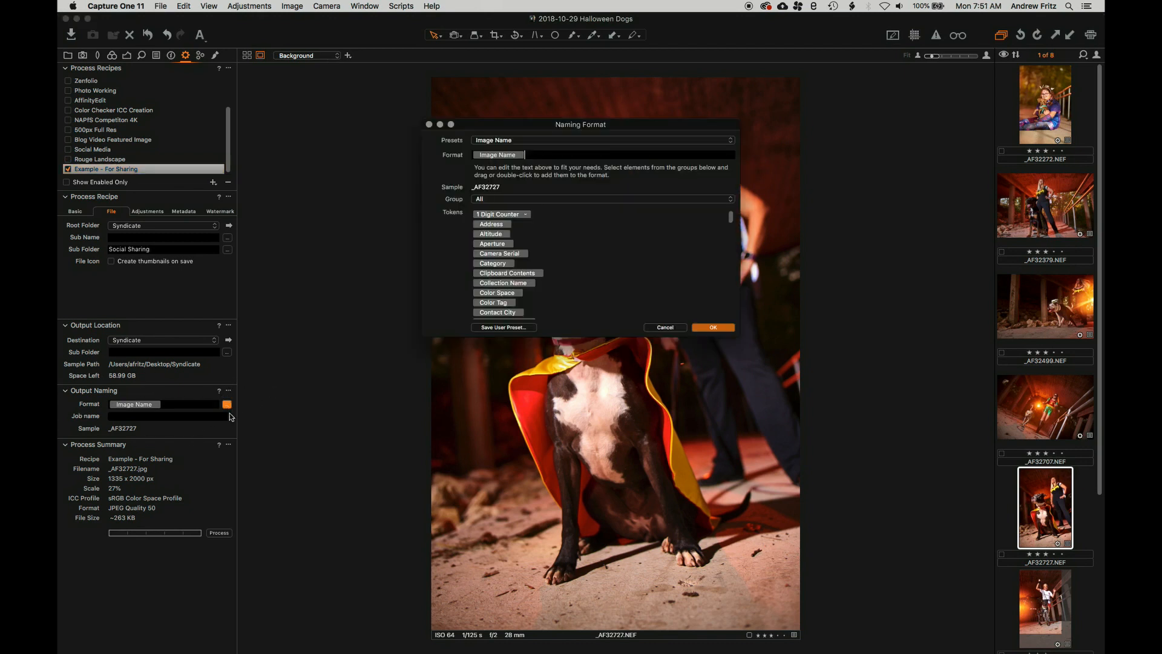
left_click(549, 140)
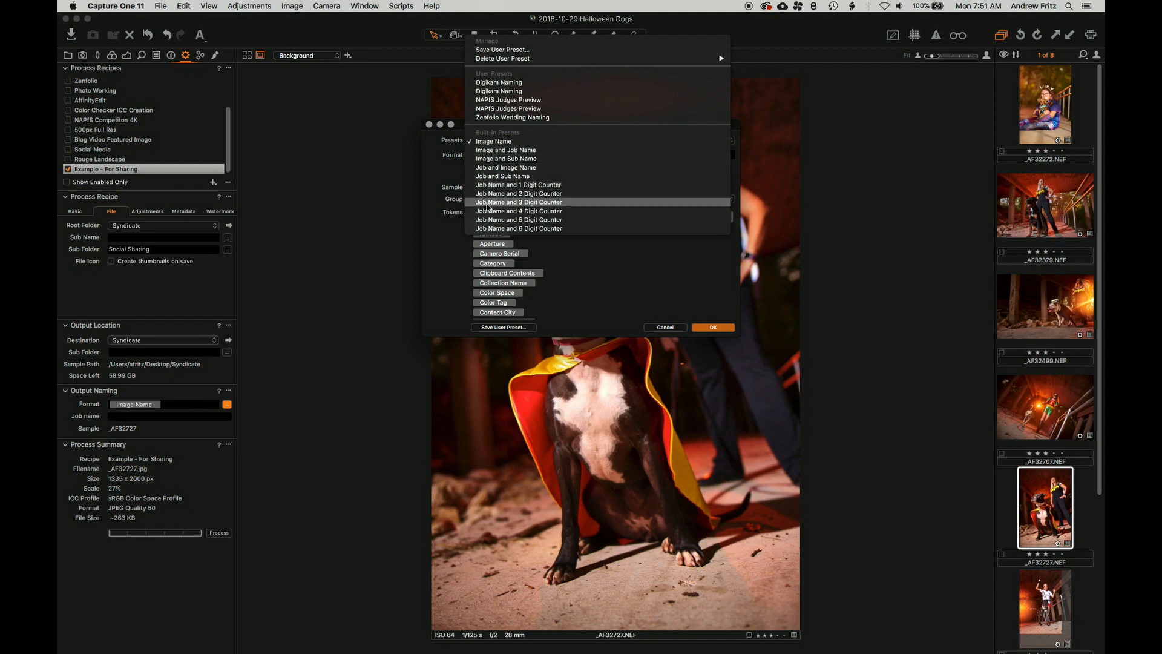
left_click(557, 206)
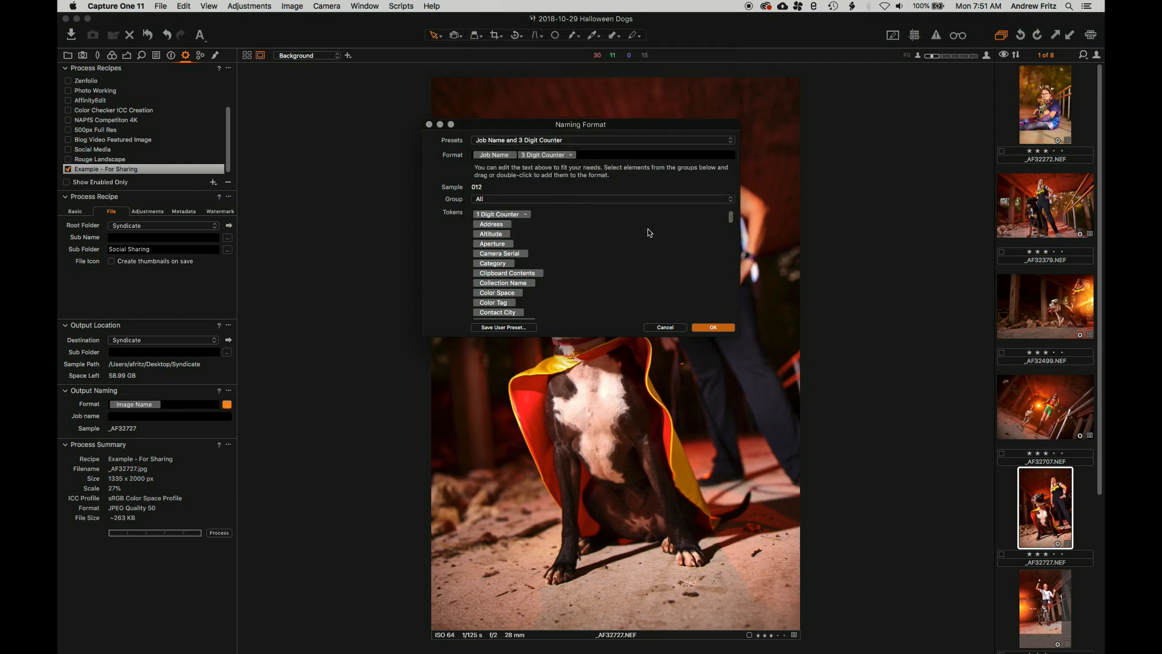
left_click(725, 329)
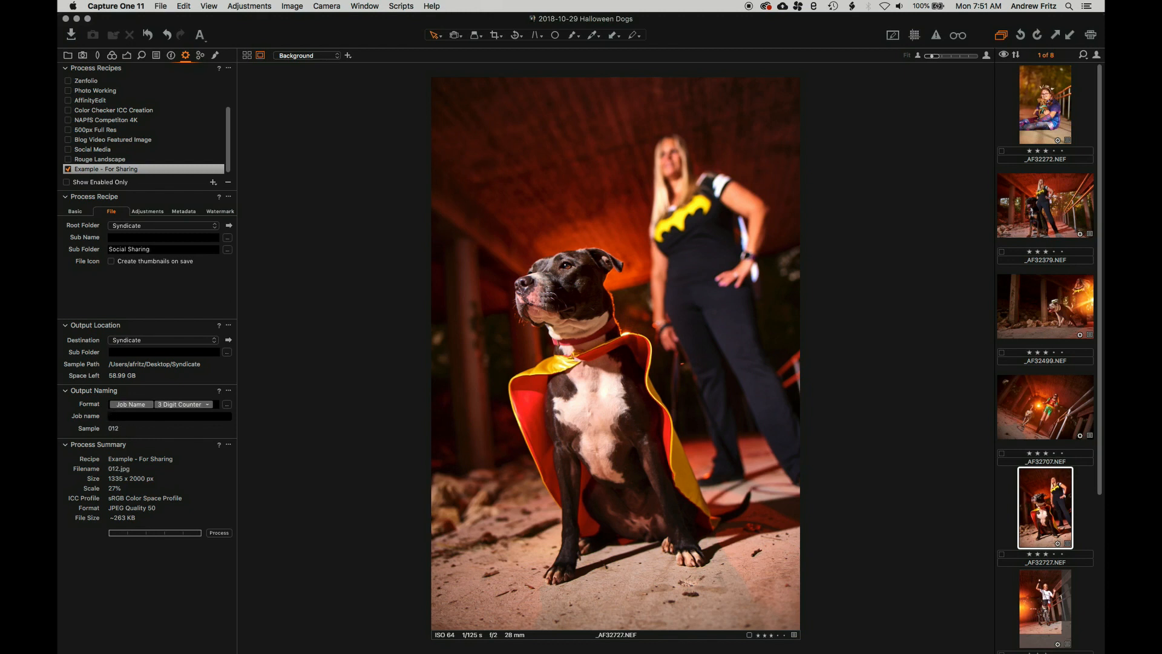
Set the job name to 'Super Hero Dogs -' and reset the output counter to 001
type("Super Hero Dog")
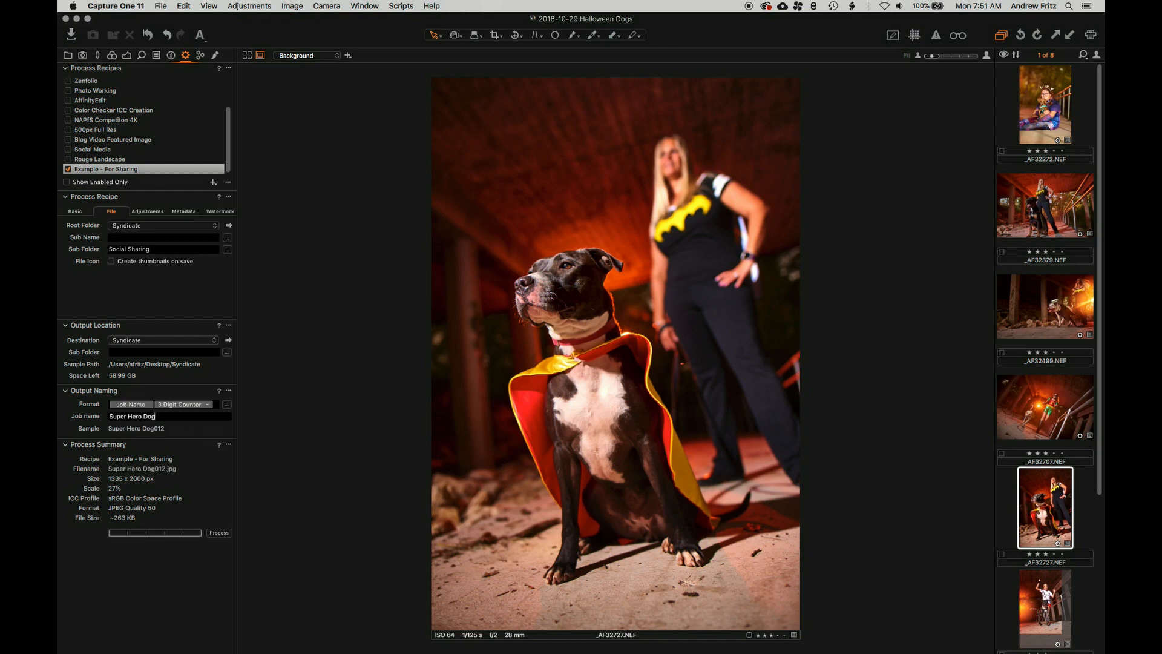
type("s -")
left_click(228, 391)
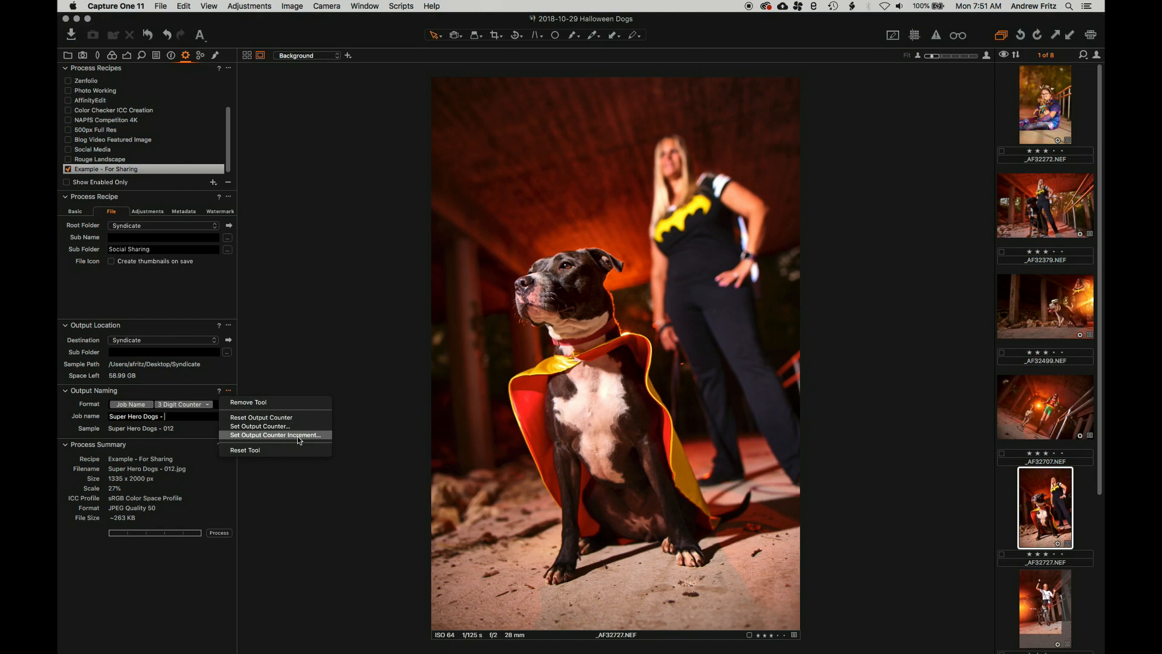
left_click(245, 417)
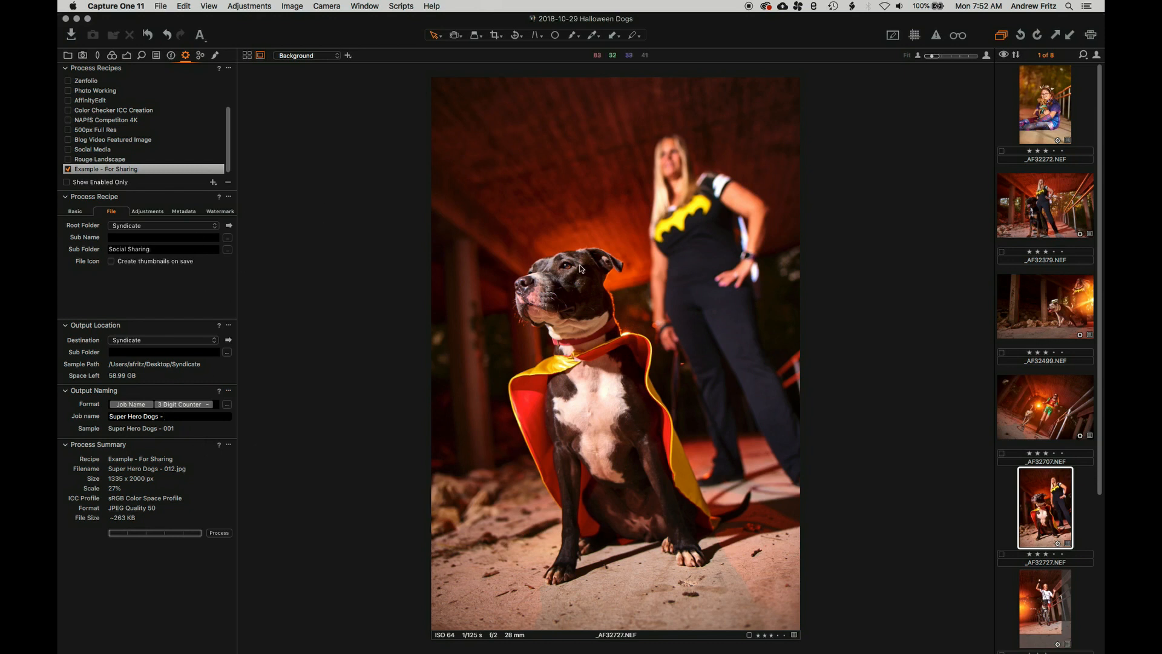
Select all eight photos in the browser
left_click(1036, 124)
scroll(1029, 479, "down", 5)
key("super+a")
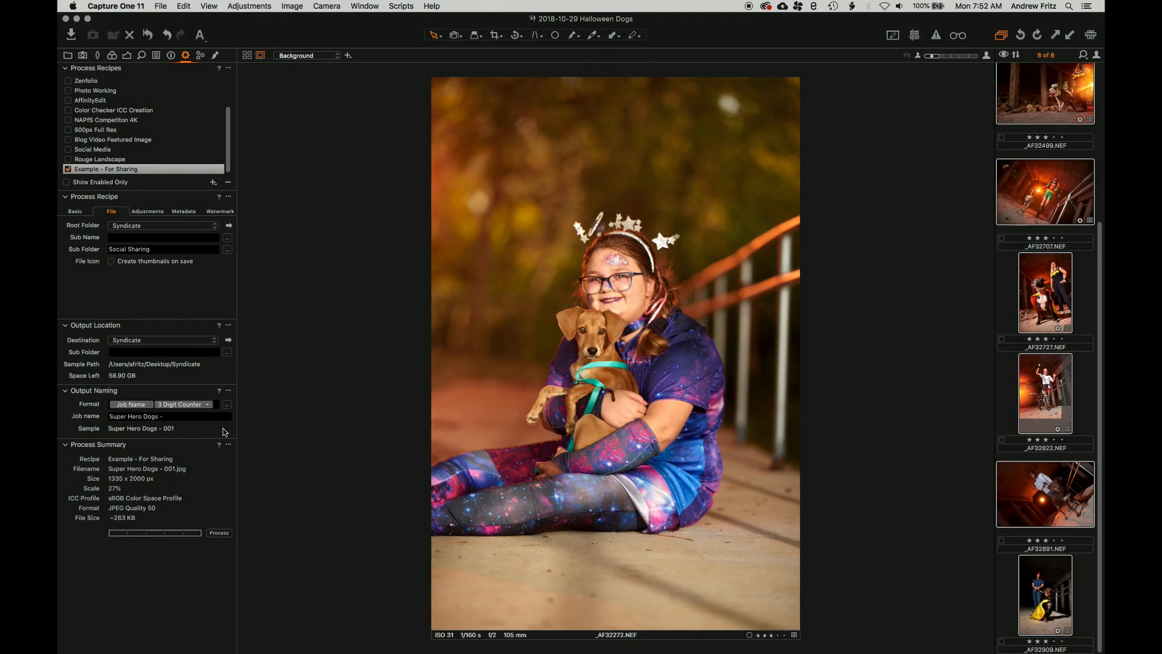
Process the selected images with the recipe, check the queue, then bring Finder forward
left_click(219, 533)
left_click(200, 56)
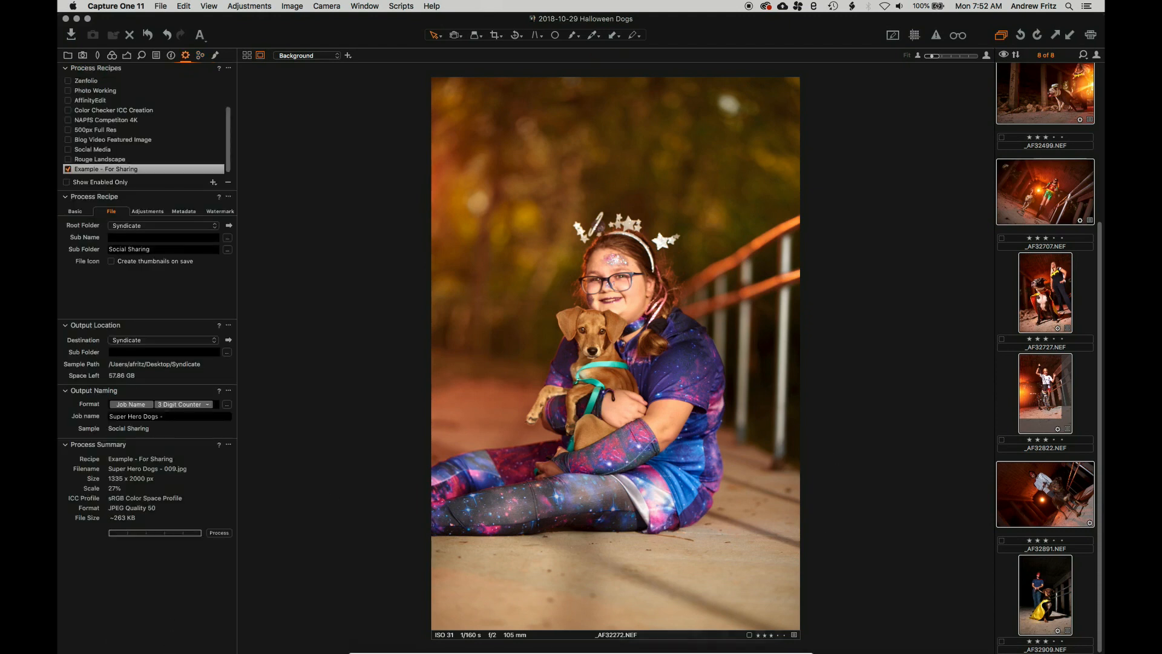
left_click(364, 635)
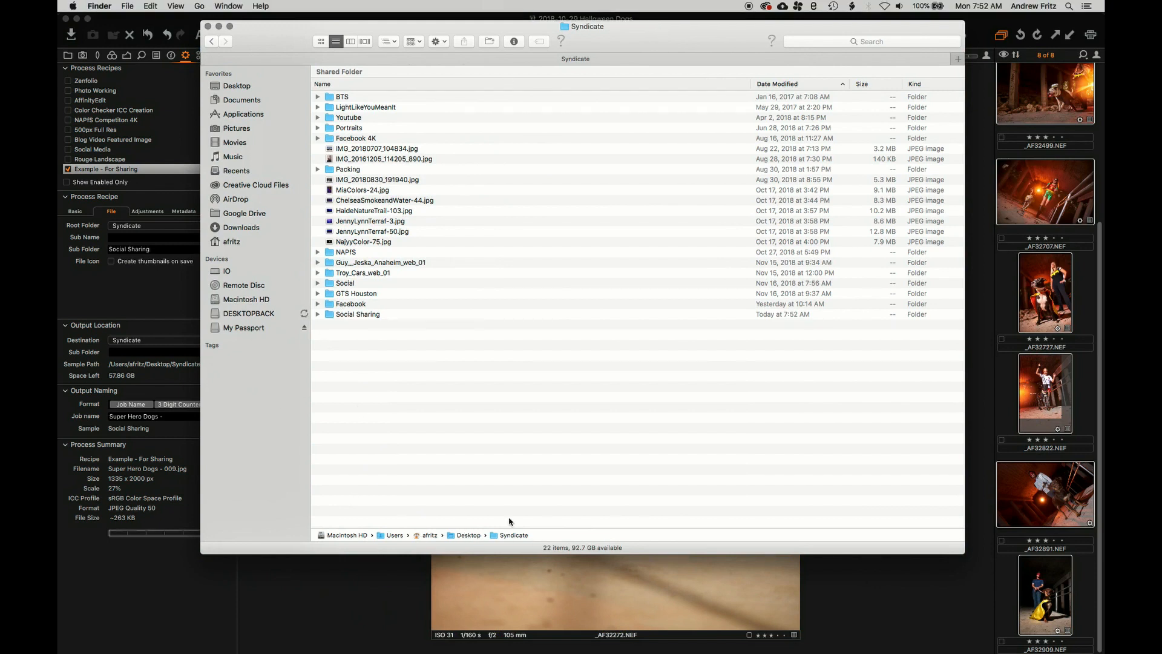
Open Social Sharing, browse the JPEGs in Cover Flow and open Super Hero Dogs - 008 in Preview
double_click(359, 315)
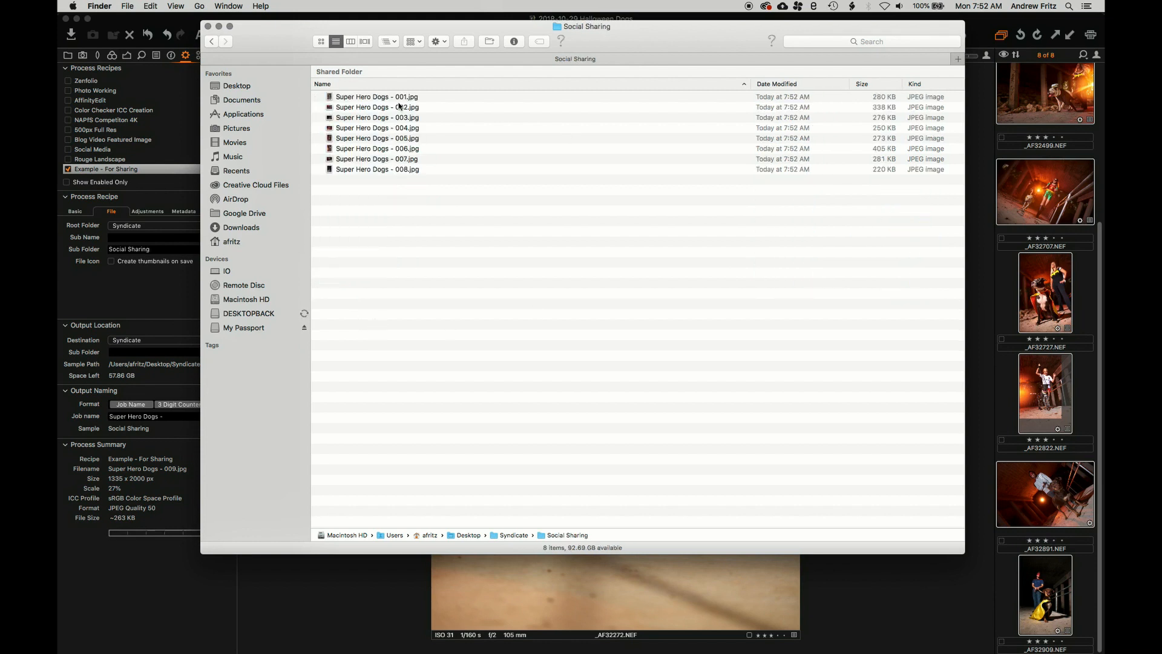
left_click(365, 42)
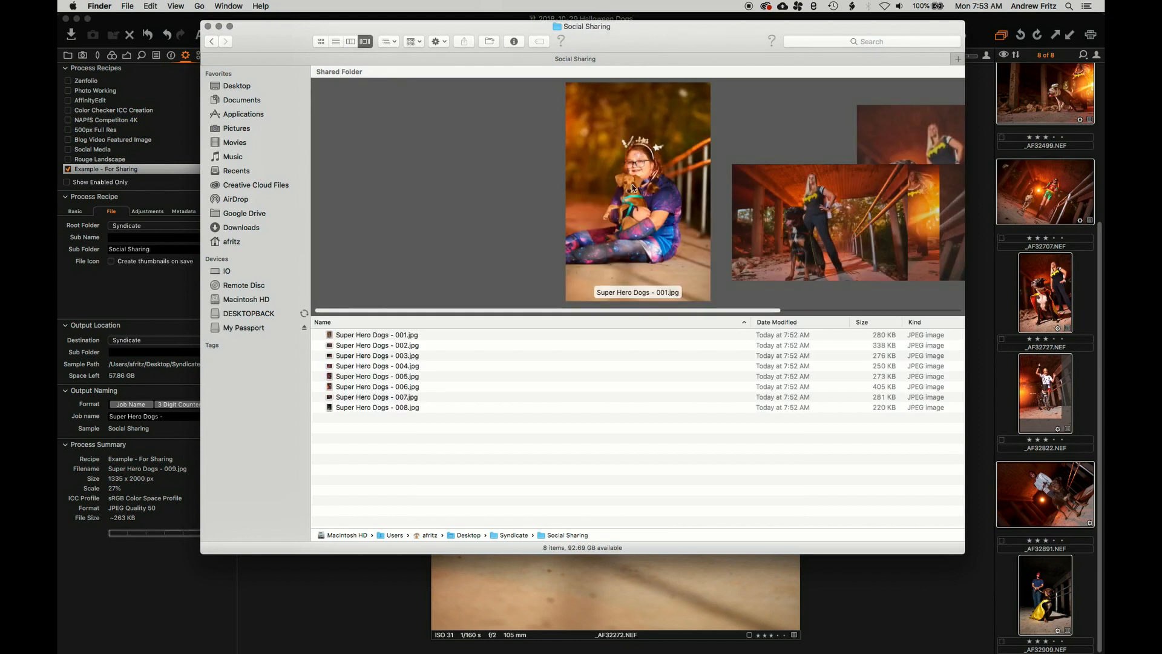
scroll(632, 184, "right", 4)
scroll(632, 184, "right", 3)
double_click(632, 184)
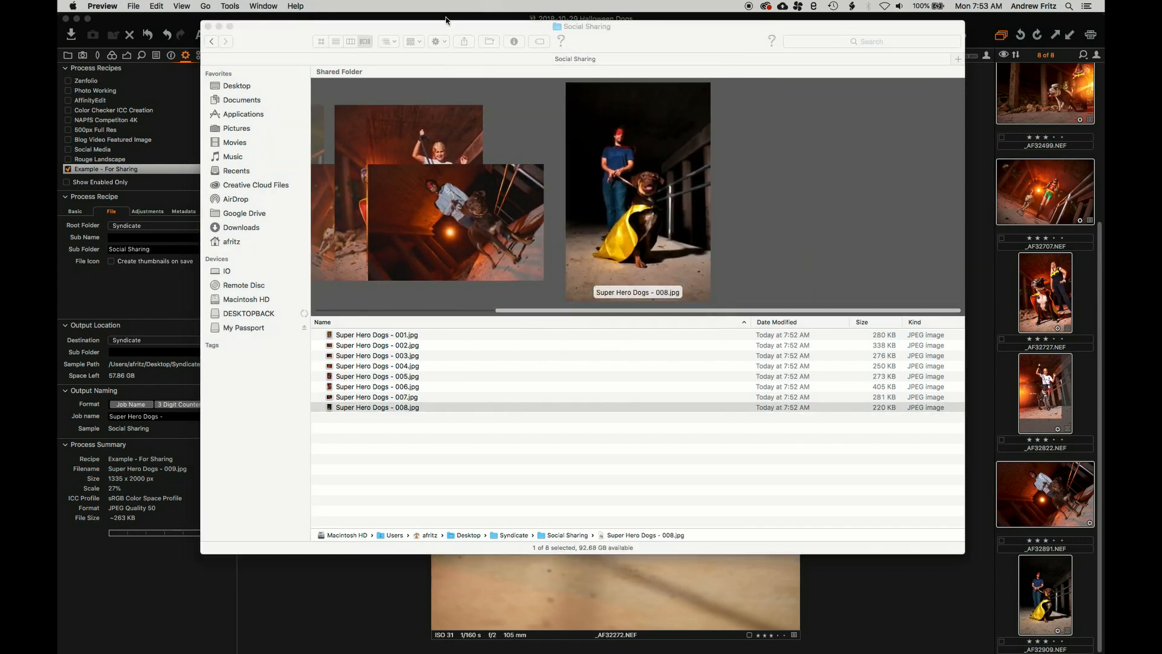
In column view, preview Super Hero Dogs - 005 and 003, then close Finder
left_click(353, 41)
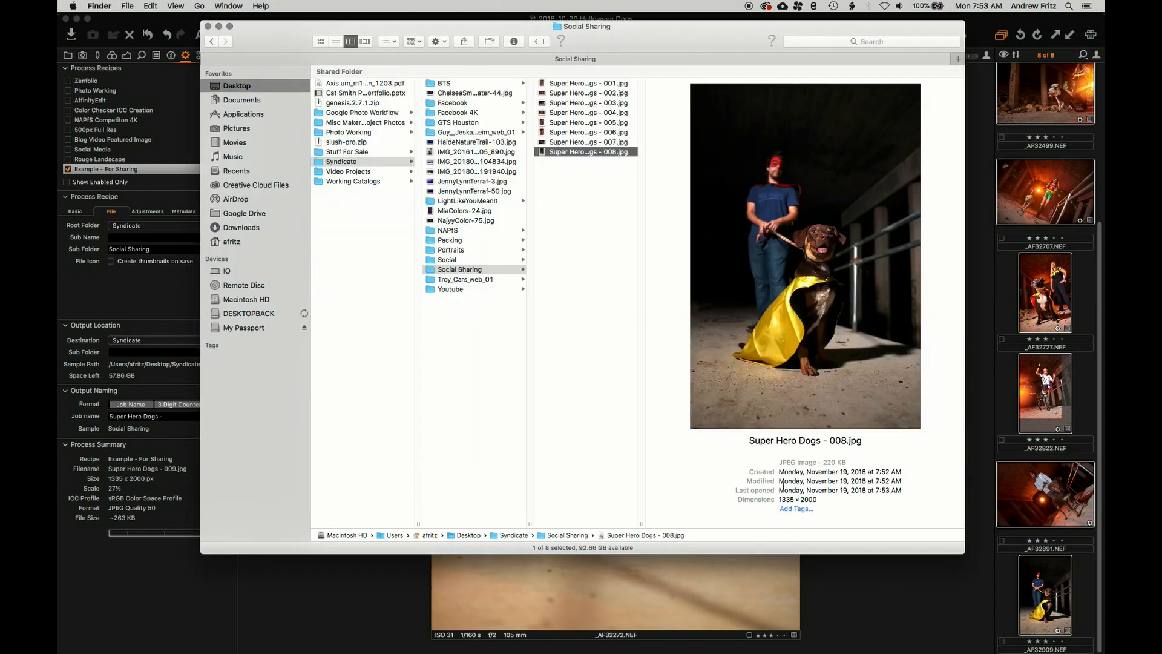
left_click(596, 123)
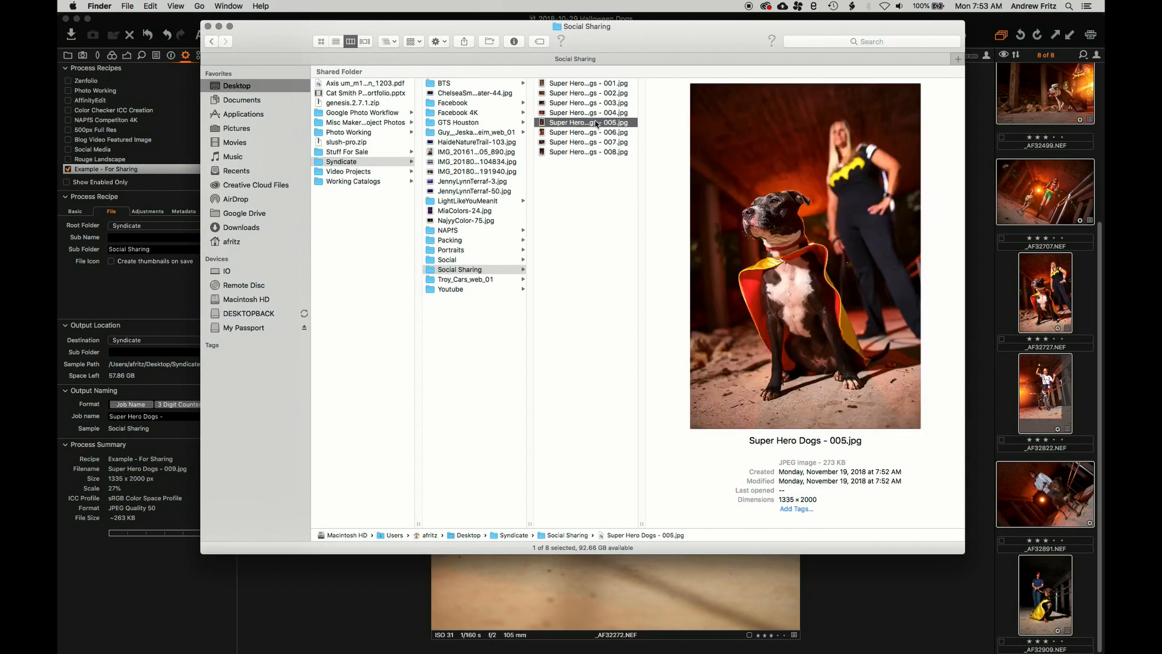
left_click(596, 103)
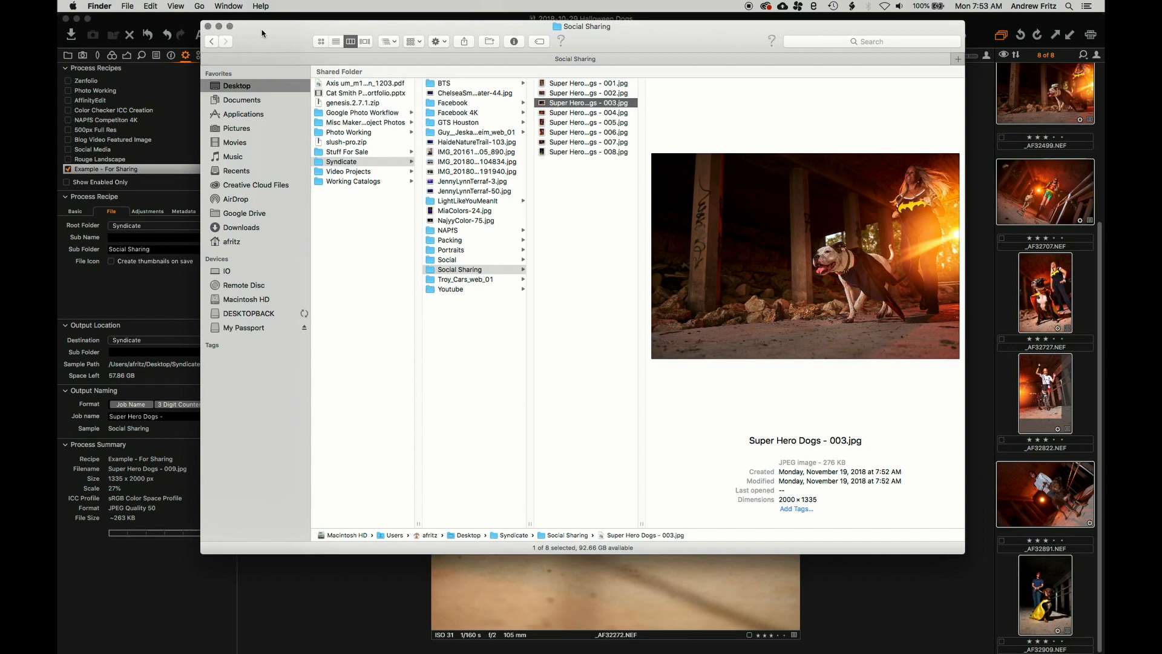
left_click(135, 348)
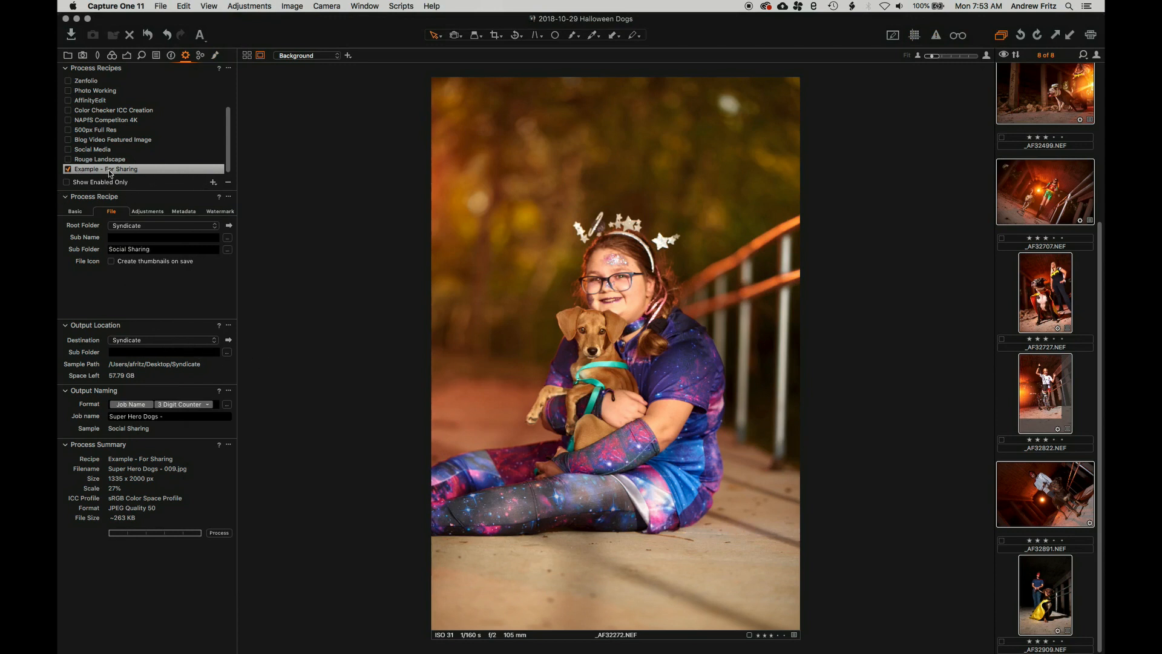
Select the Digikam With Collection recipe and tick it for processing
scroll(124, 171, "up", 3)
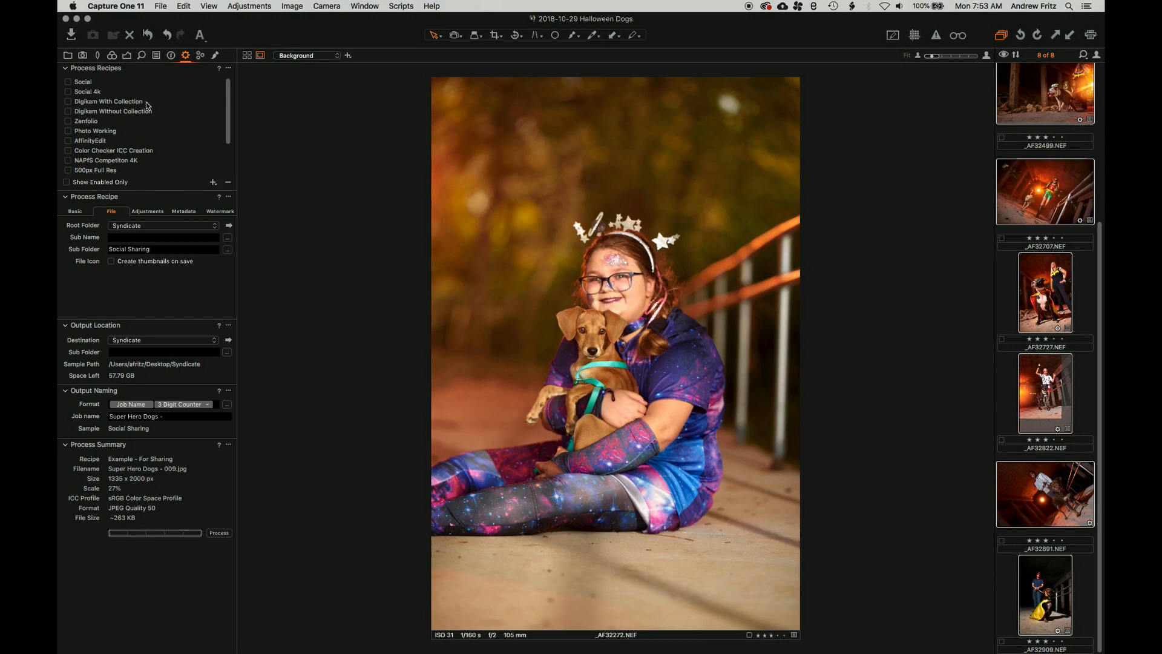
mouse_move(147, 105)
left_click(100, 106)
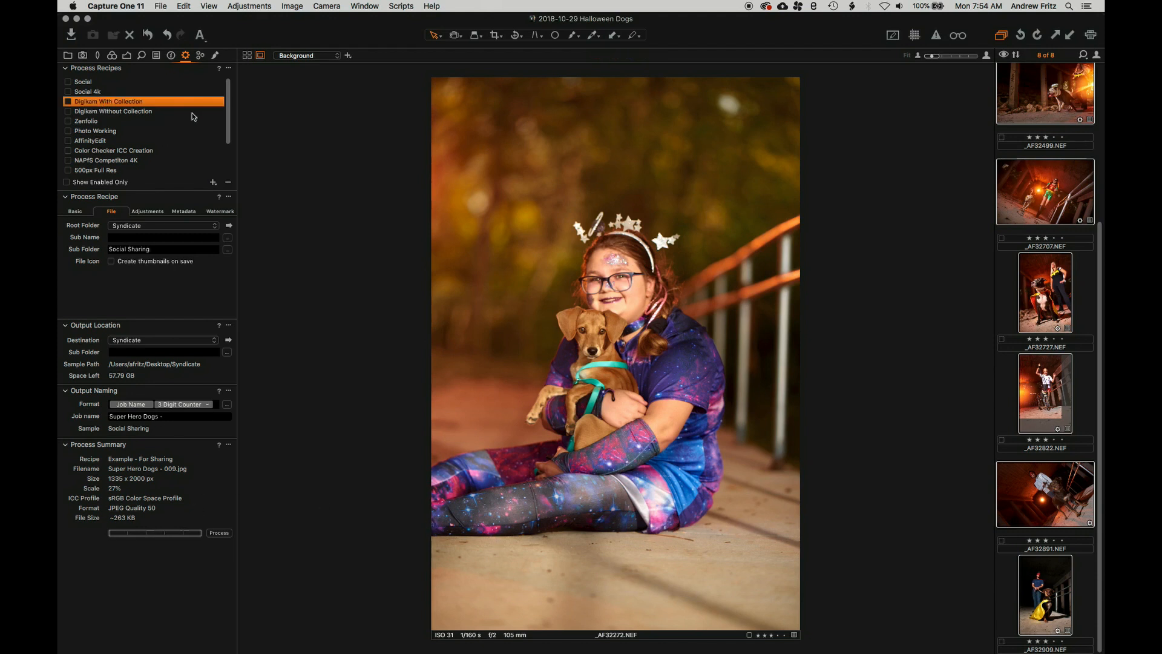
scroll(97, 145, "down", 2)
scroll(121, 162, "up", 3)
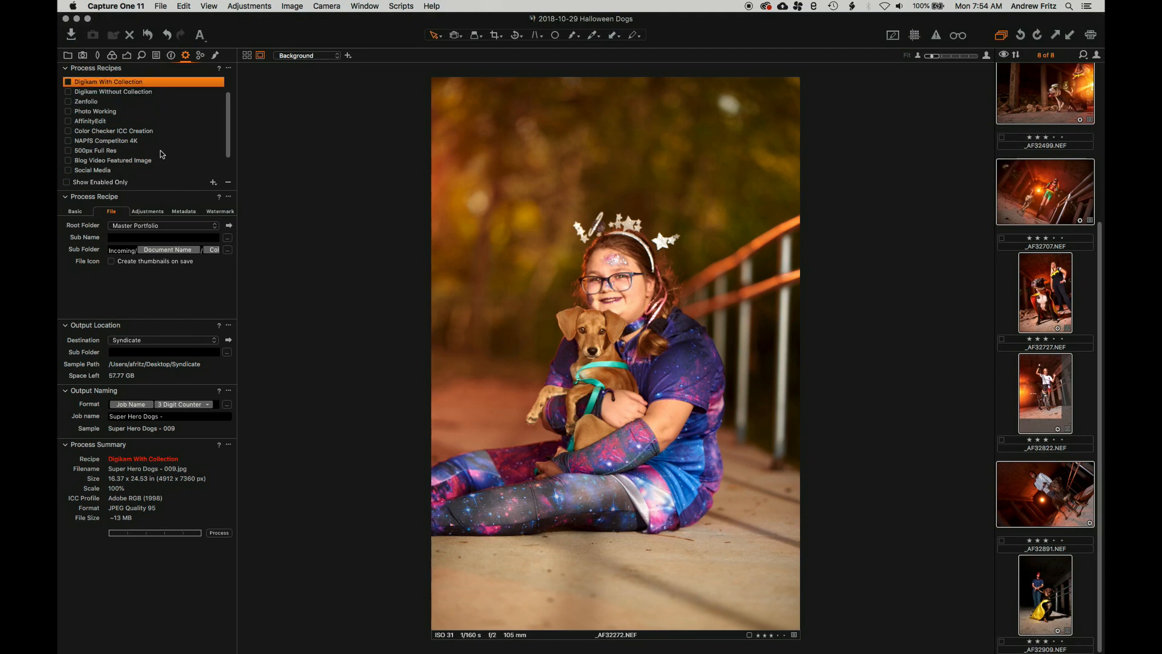
left_click(67, 102)
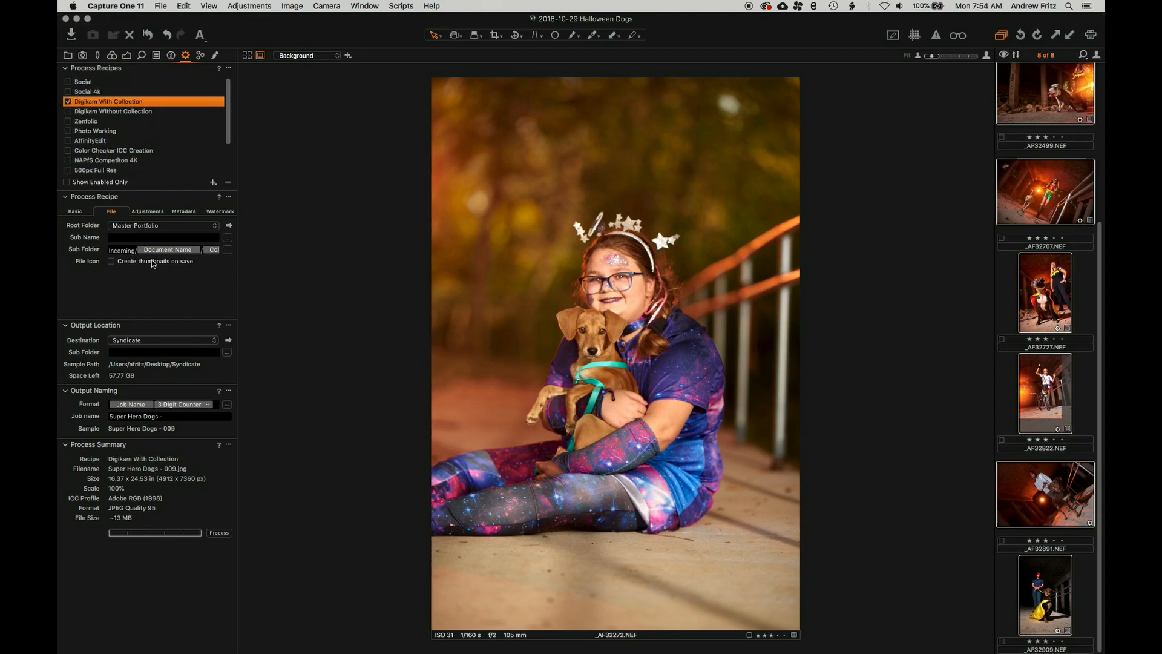
Review the Basic and File tabs, keep Master Portfolio as root, and open the sub-folder tokens
left_click(68, 210)
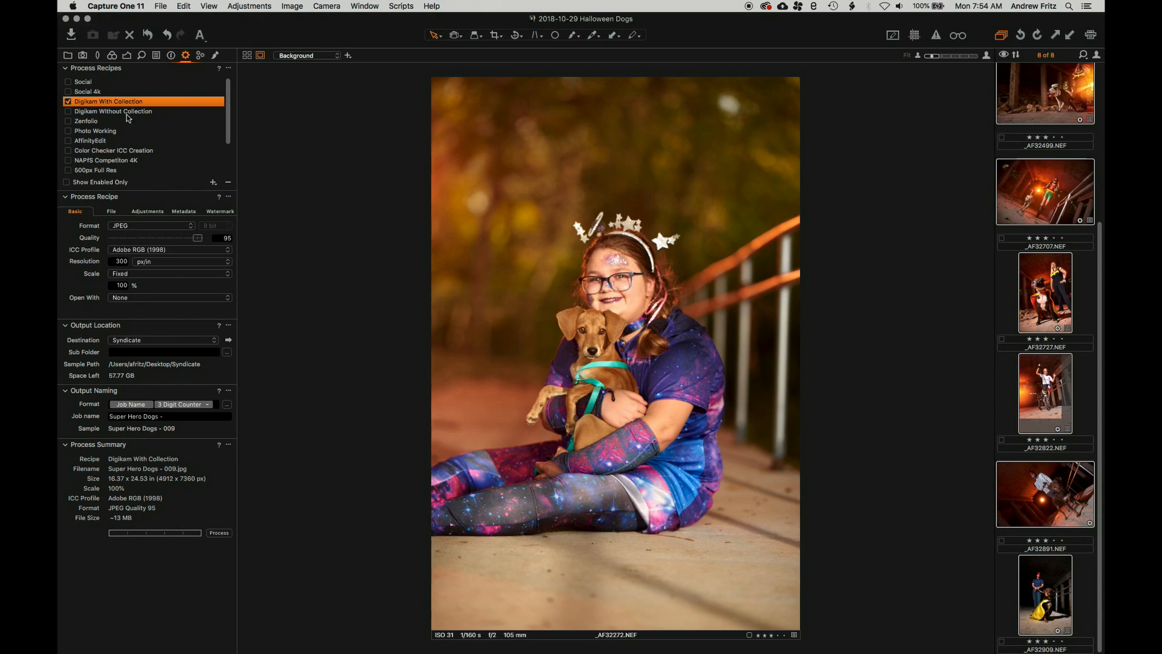
left_click(119, 212)
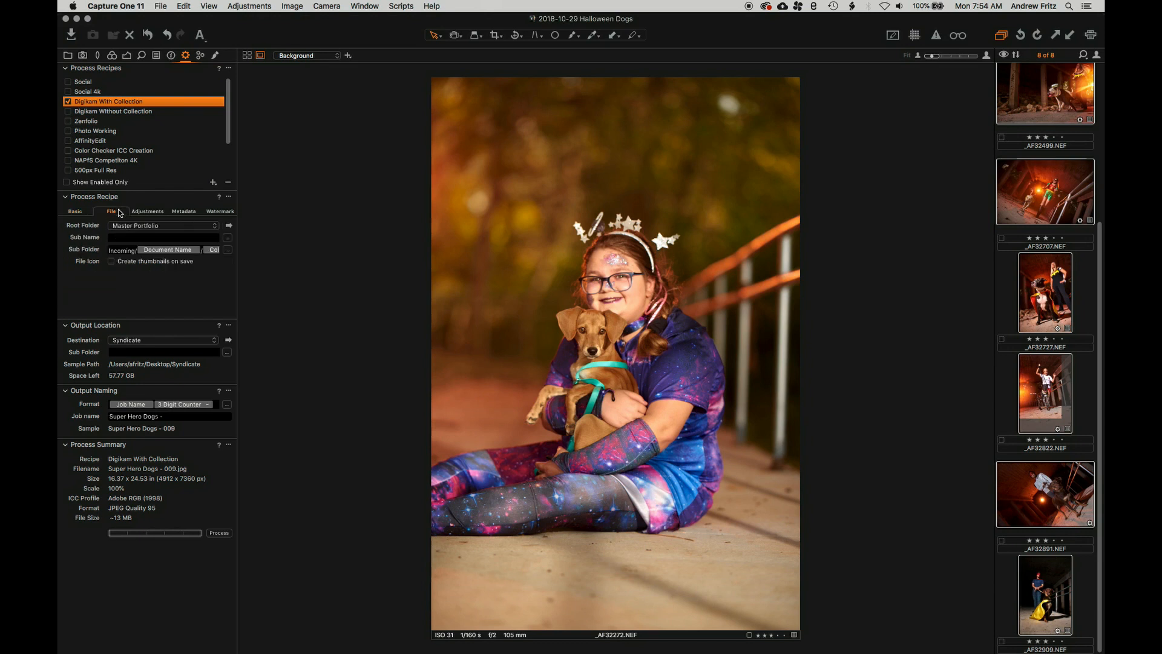
left_click(148, 228)
left_click(148, 227)
left_click_drag(108, 252, 152, 255)
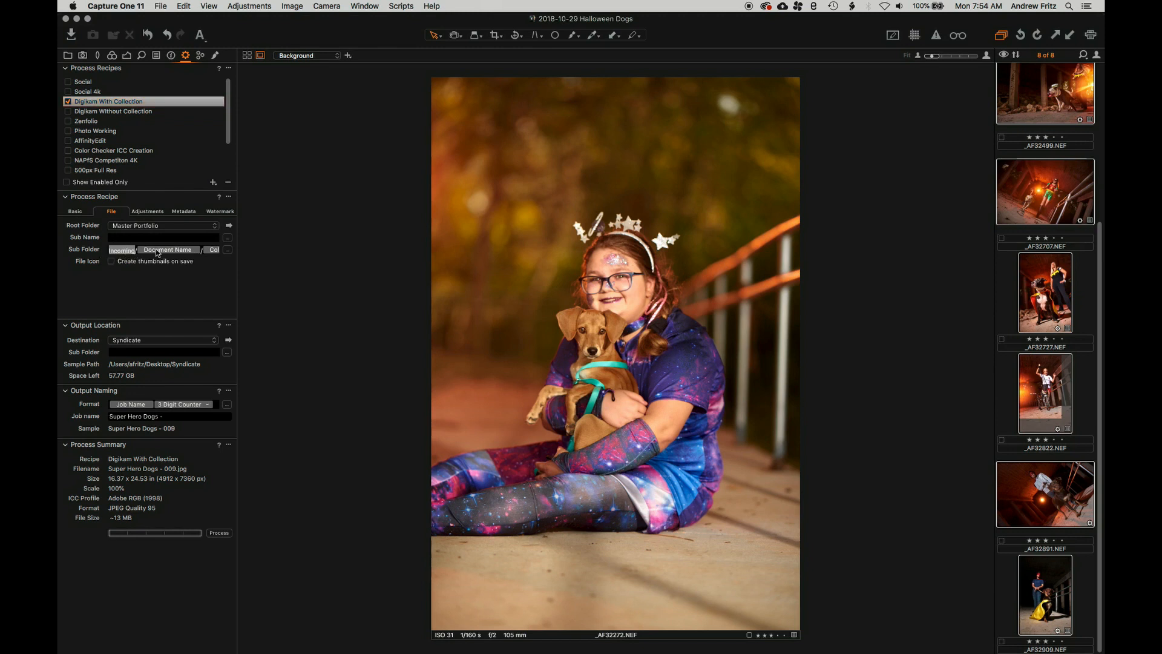
left_click(227, 250)
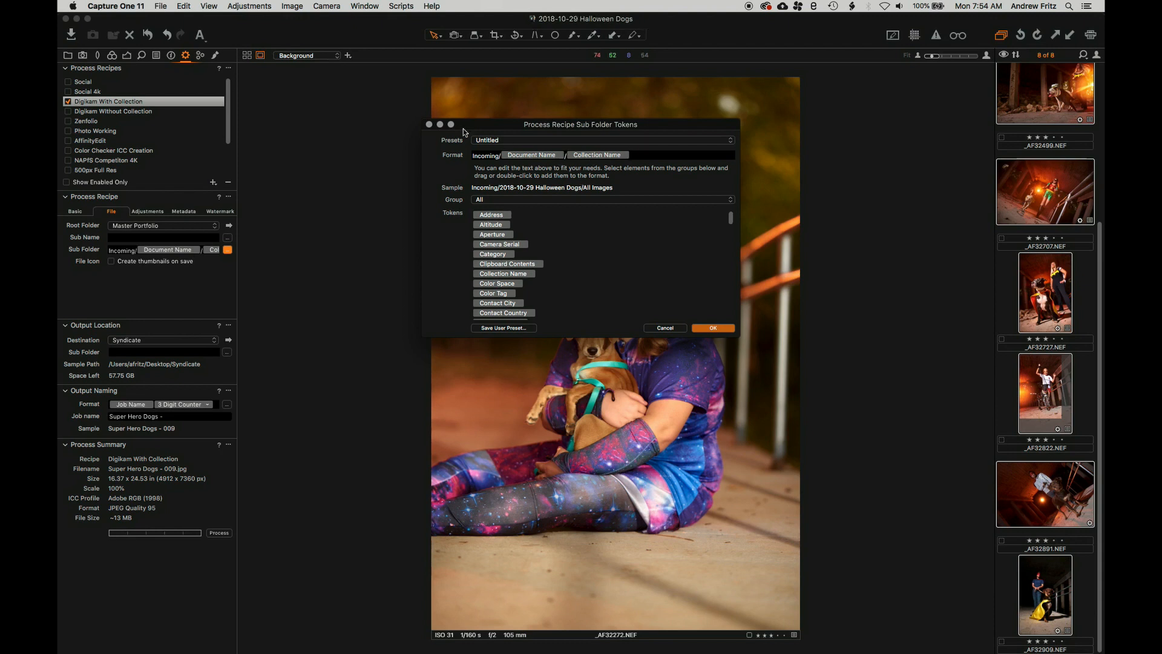
Close the token dialog, select All Images under Catalog Collections, and return to Output
left_click(429, 125)
left_click(67, 55)
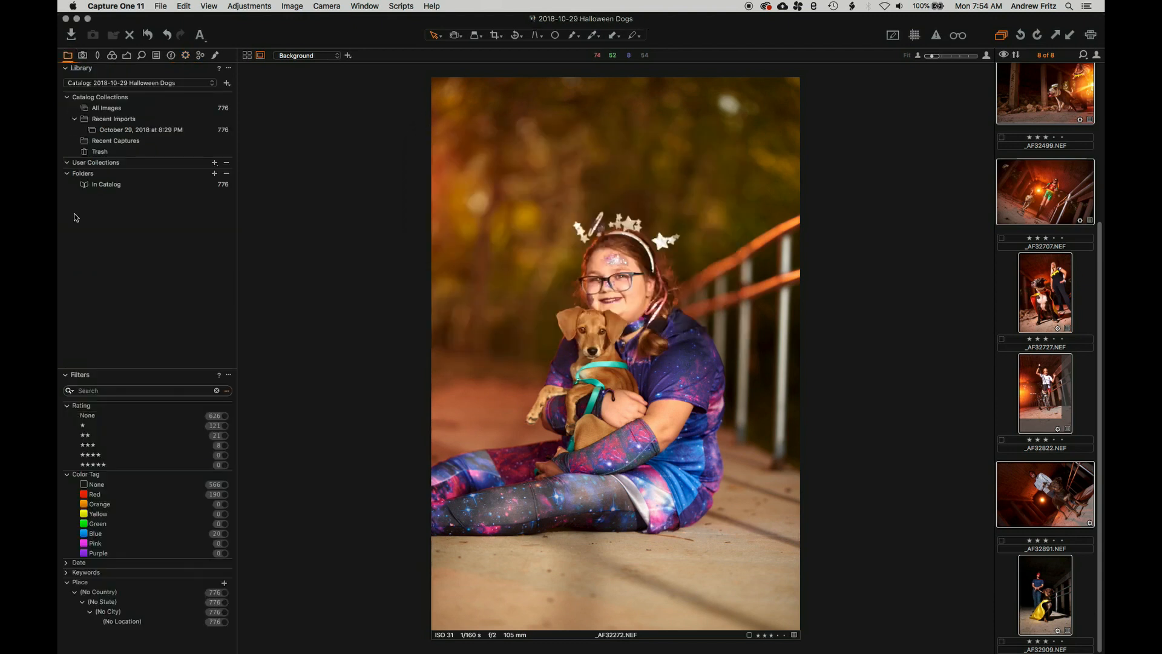
left_click(103, 109)
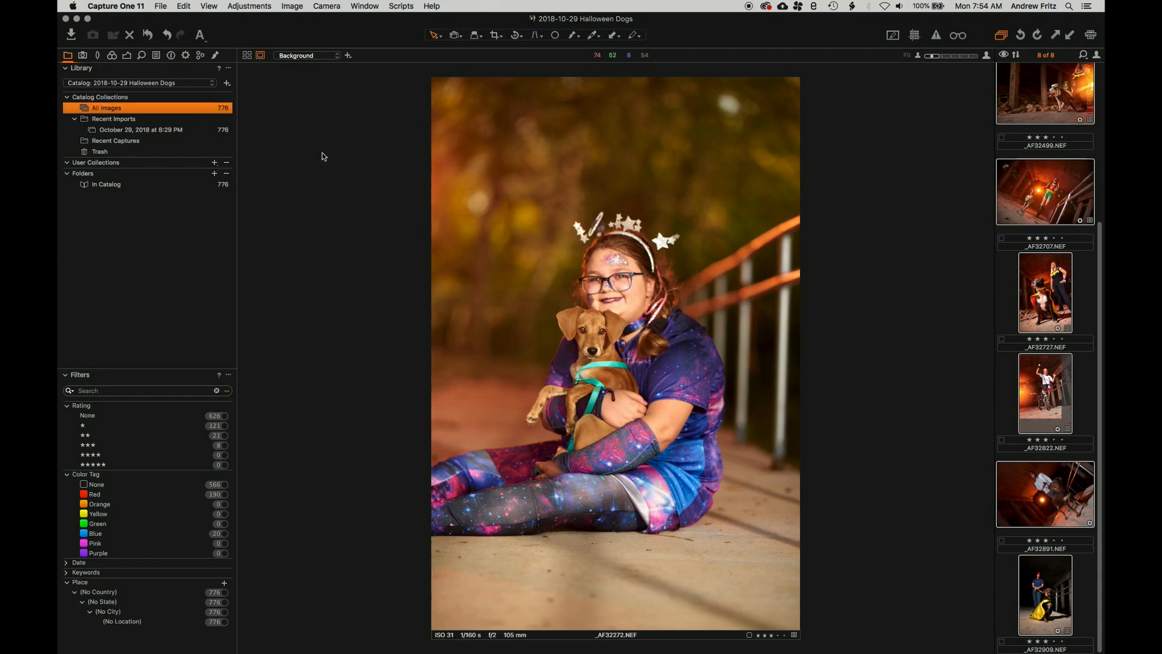
left_click(185, 56)
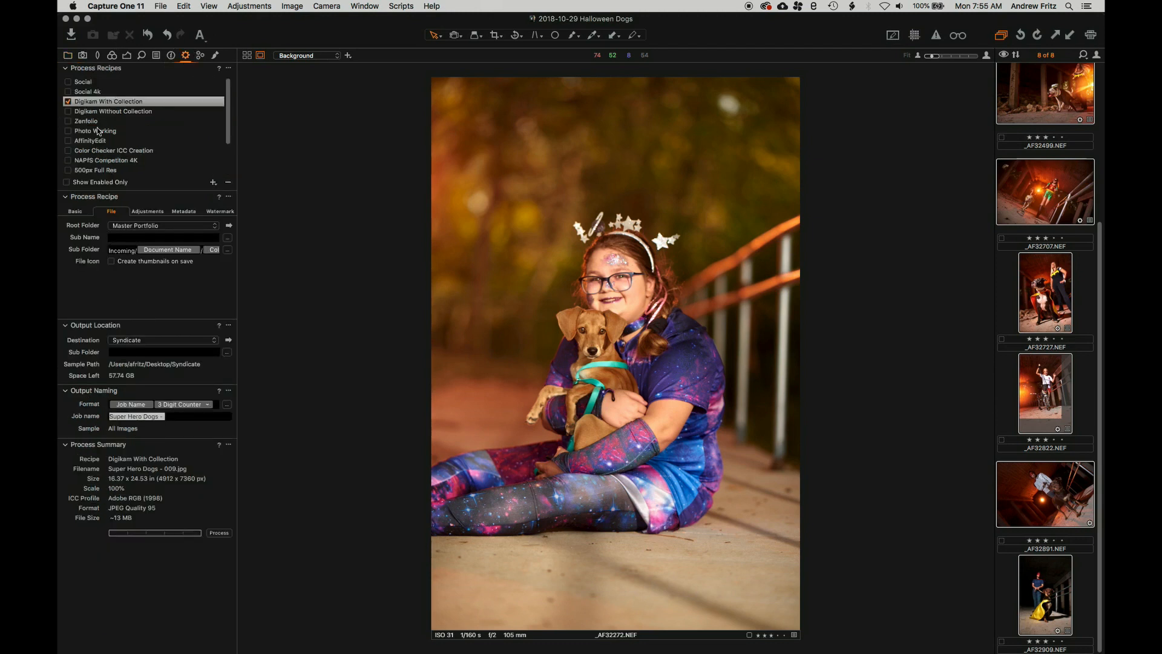
Set the output naming format to the Digikam Naming preset
left_click(227, 404)
left_click(532, 139)
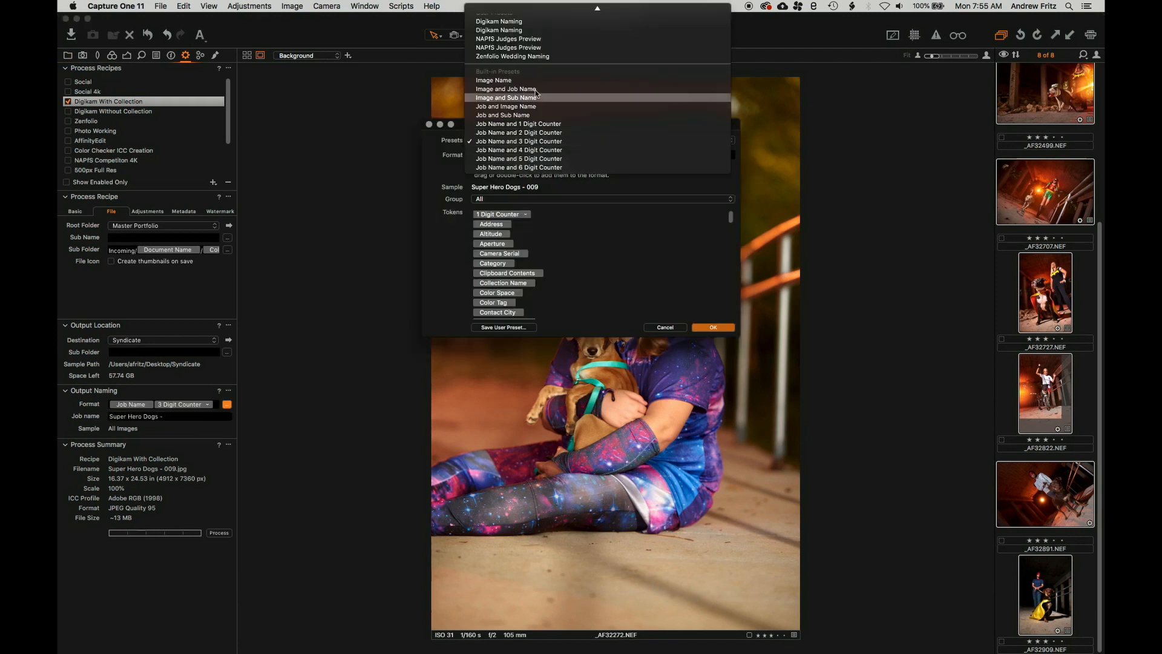
left_click(525, 21)
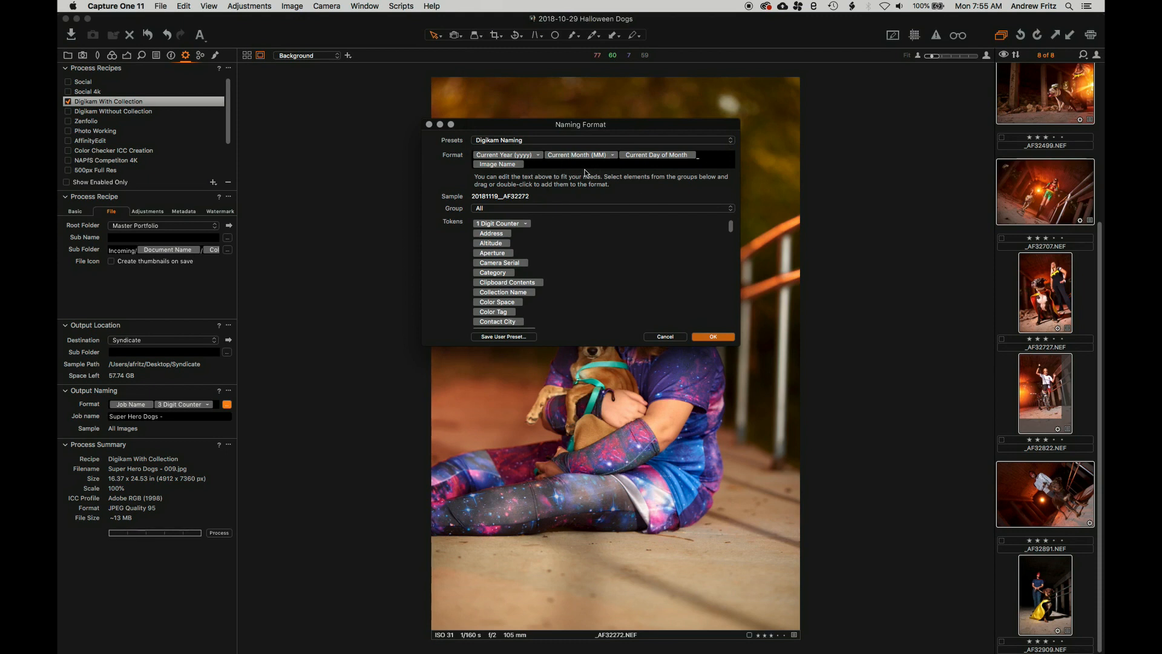
left_click(711, 337)
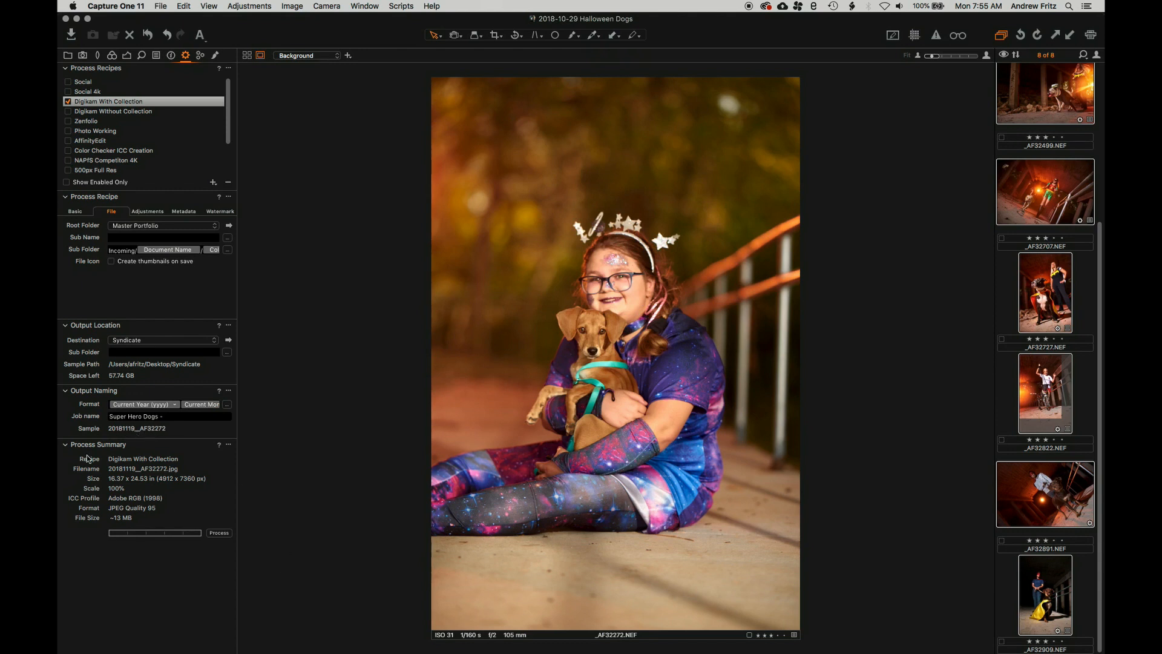
Select only the _AF32727 photo and process it
left_click(1007, 390)
left_click(1047, 282)
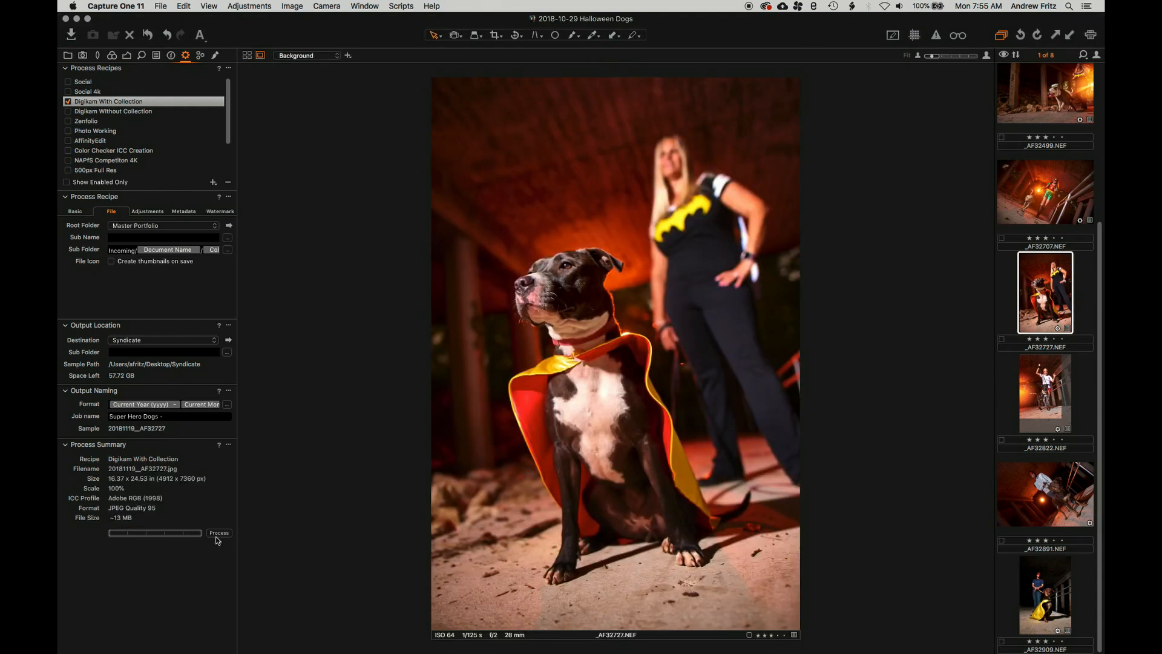
left_click(637, 49)
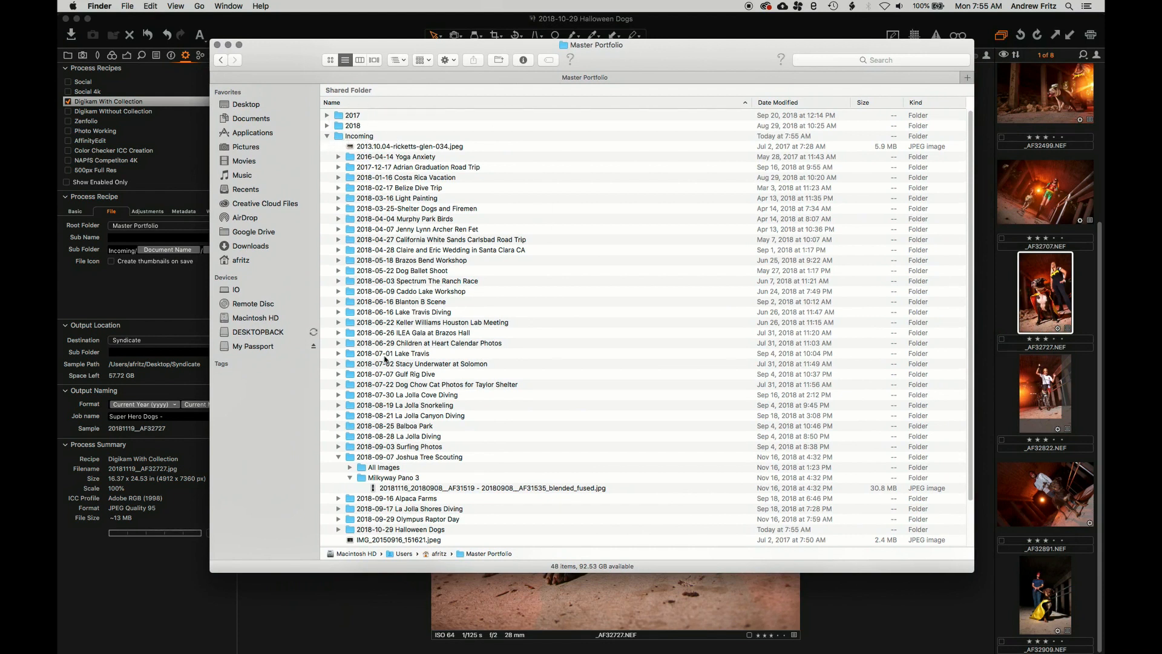
Expand Incoming/2018-10-29 Halloween Dogs/All Images and open 20181119_AF32727.jpg to inspect it
scroll(394, 365, "down", 3)
scroll(394, 365, "up", 3)
left_click(338, 458)
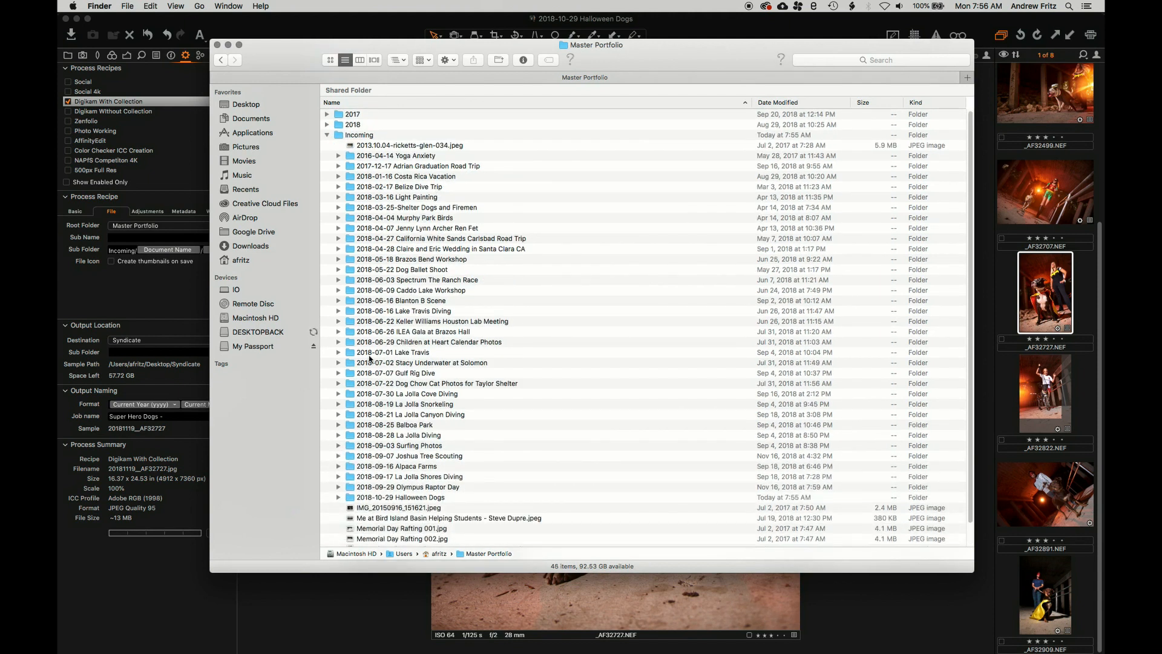
scroll(385, 394, "down", 2)
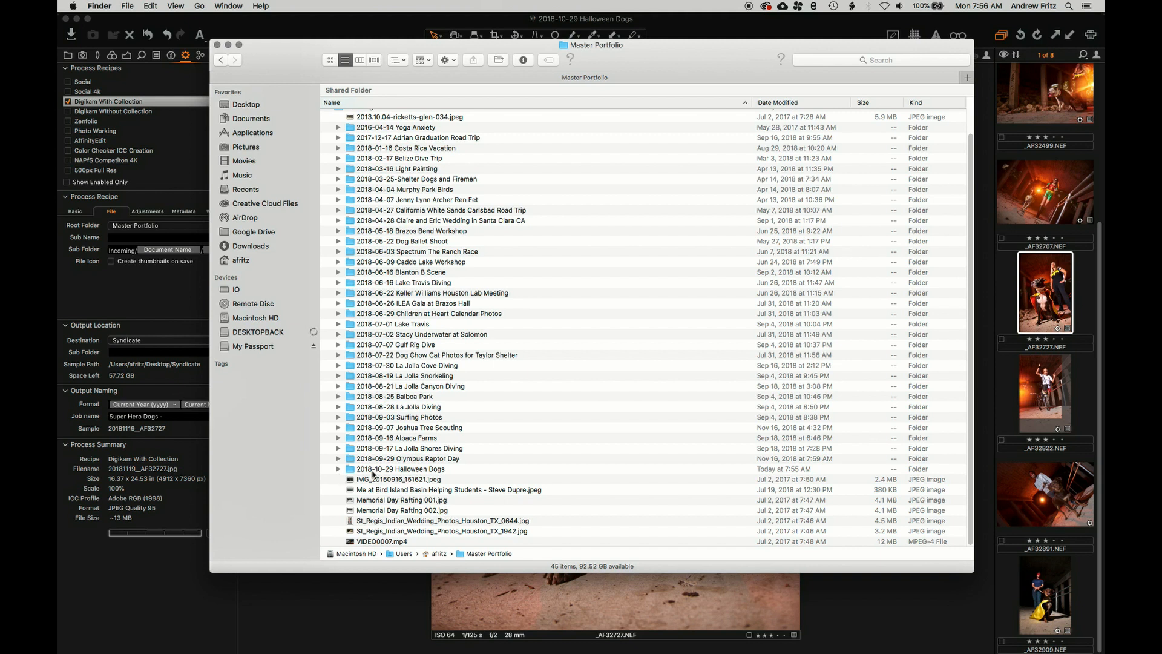
left_click(340, 470)
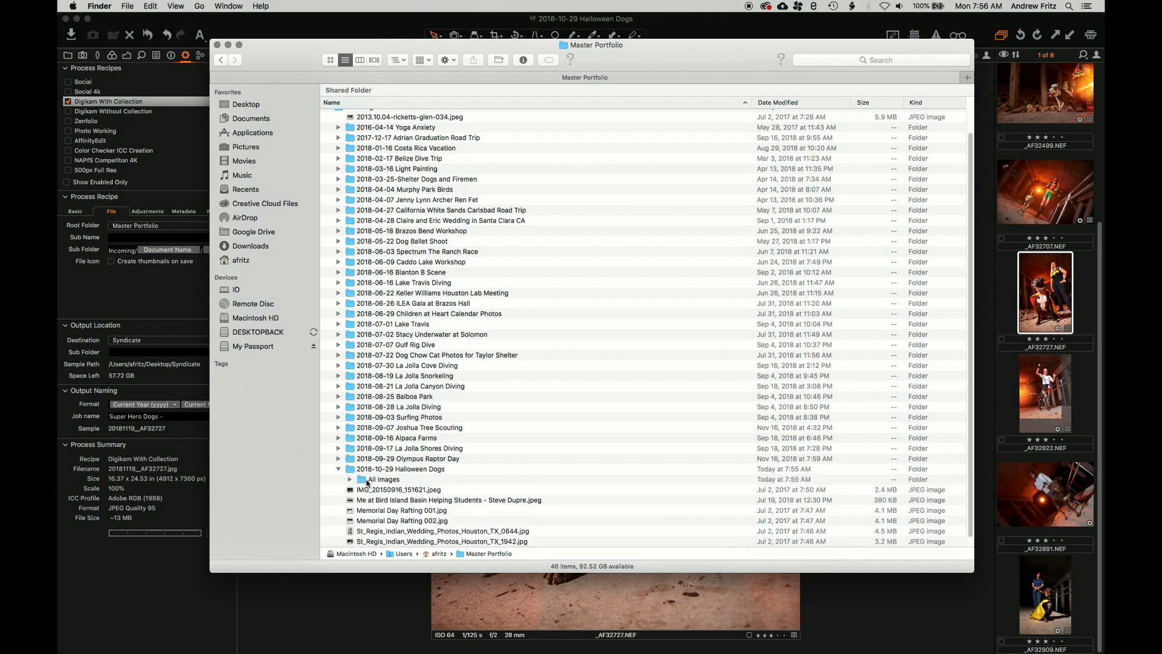
left_click(350, 479)
left_click(454, 490)
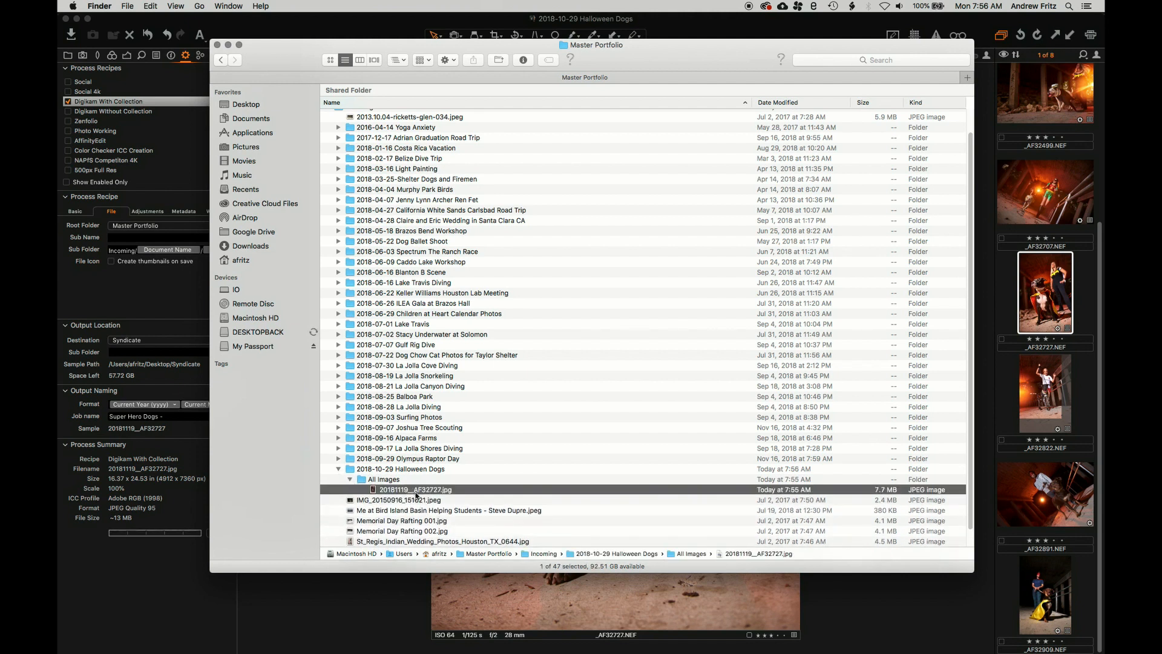
double_click(454, 491)
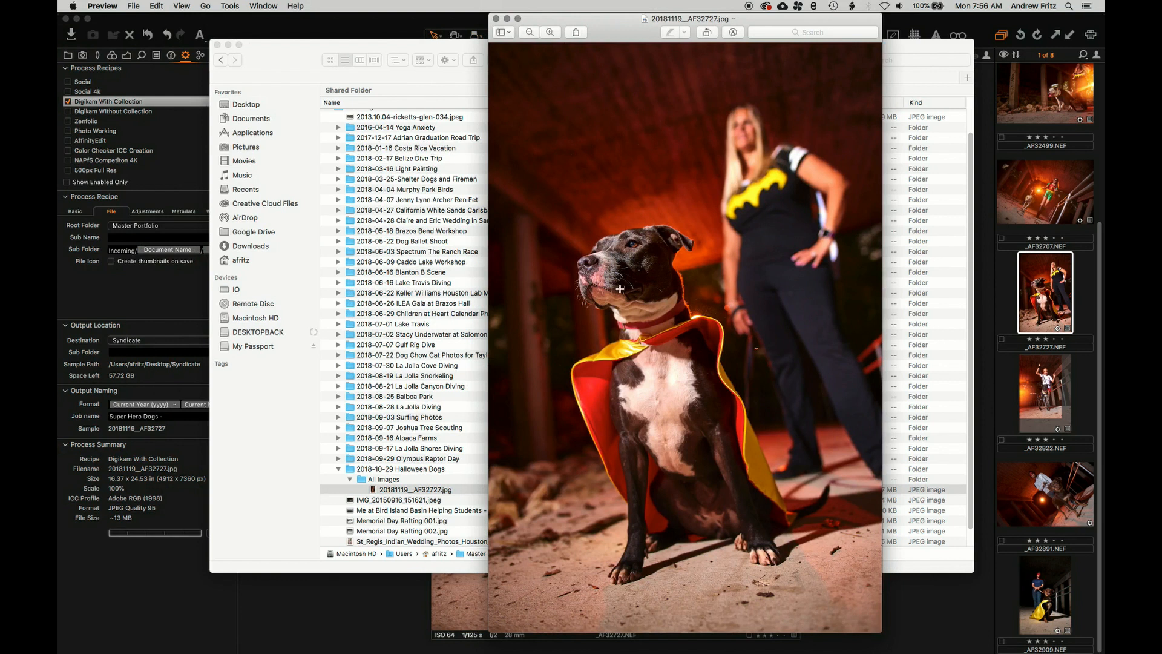
left_click(507, 18)
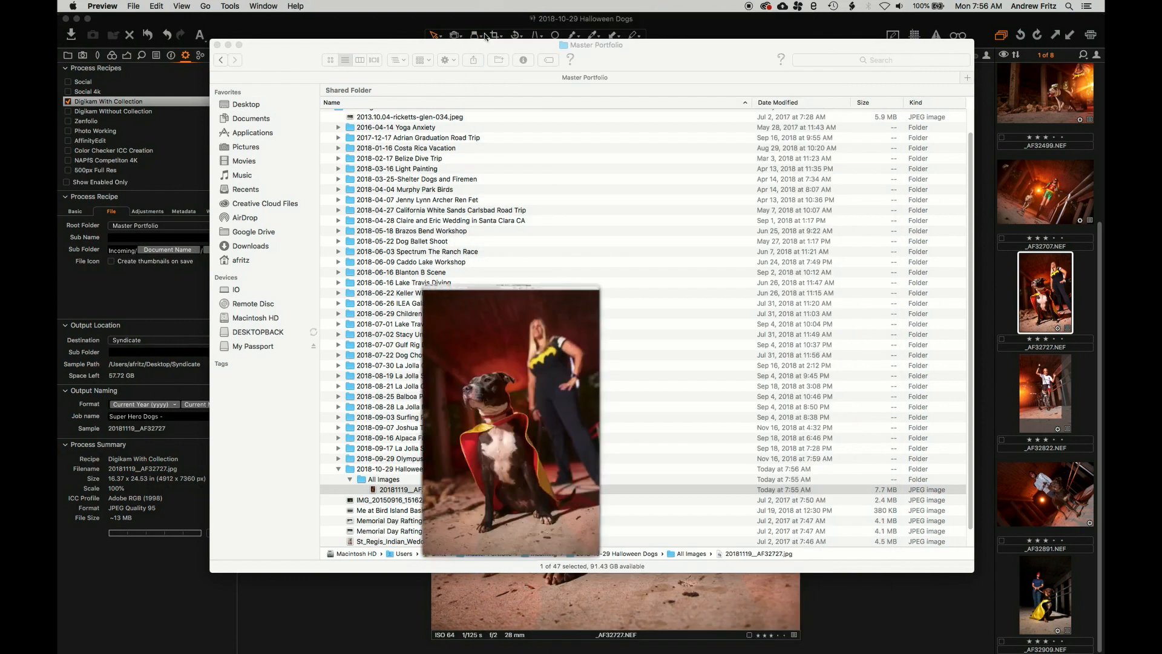
In column view, navigate to All Images, preview the exported JPG, then close Finder
left_click(361, 60)
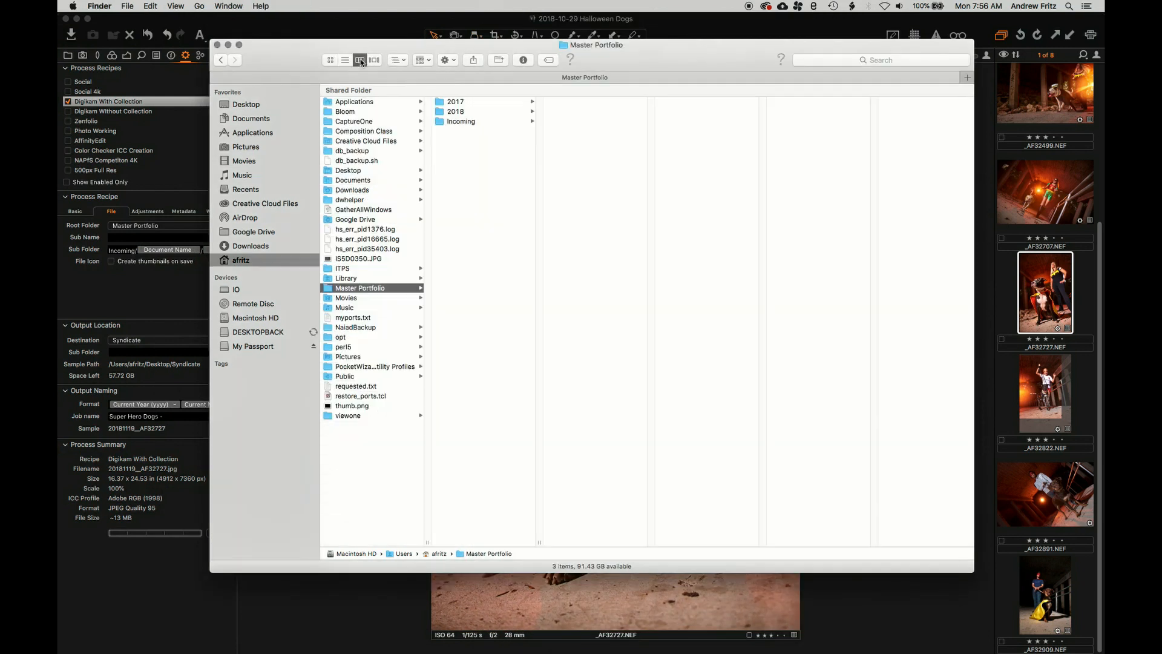
left_click(460, 122)
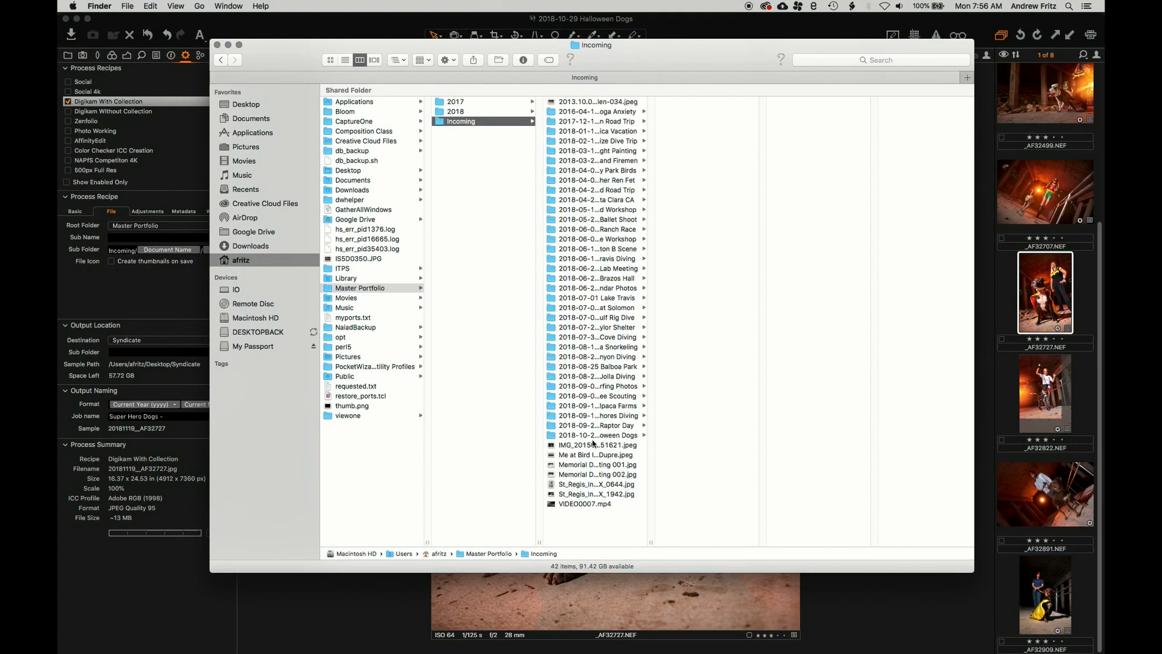
left_click(594, 436)
left_click(672, 101)
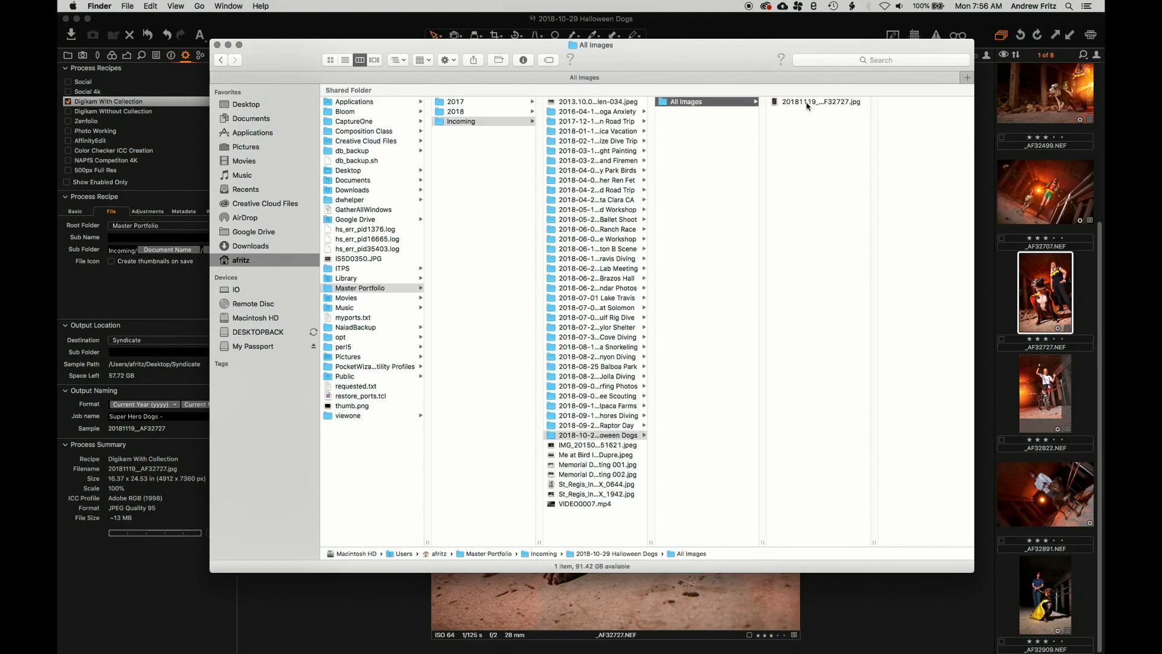
left_click(807, 103)
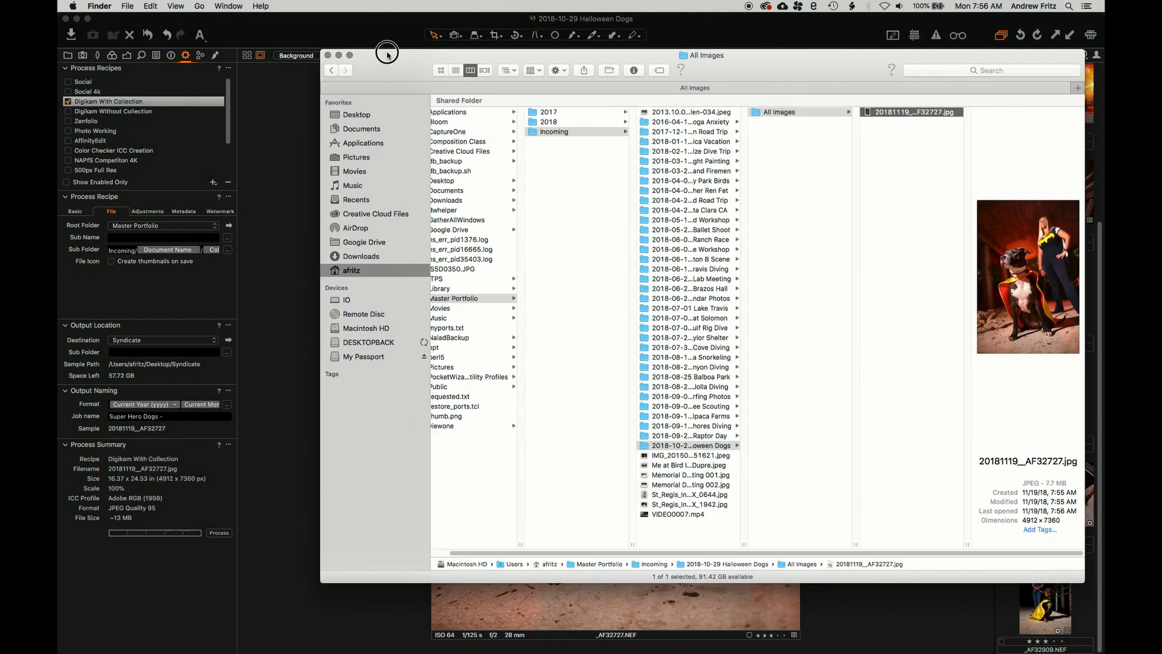
key("super+w")
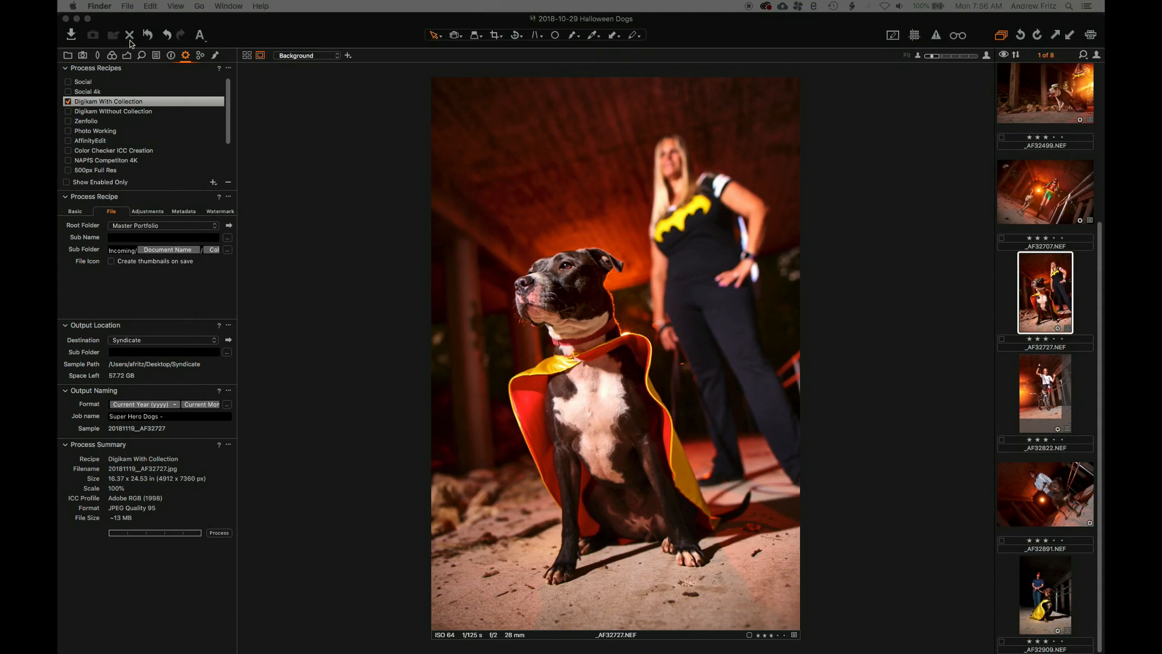
Show the All Images collection, then enable the Digikam With Collection recipe in Output
left_click(68, 56)
left_click(108, 111)
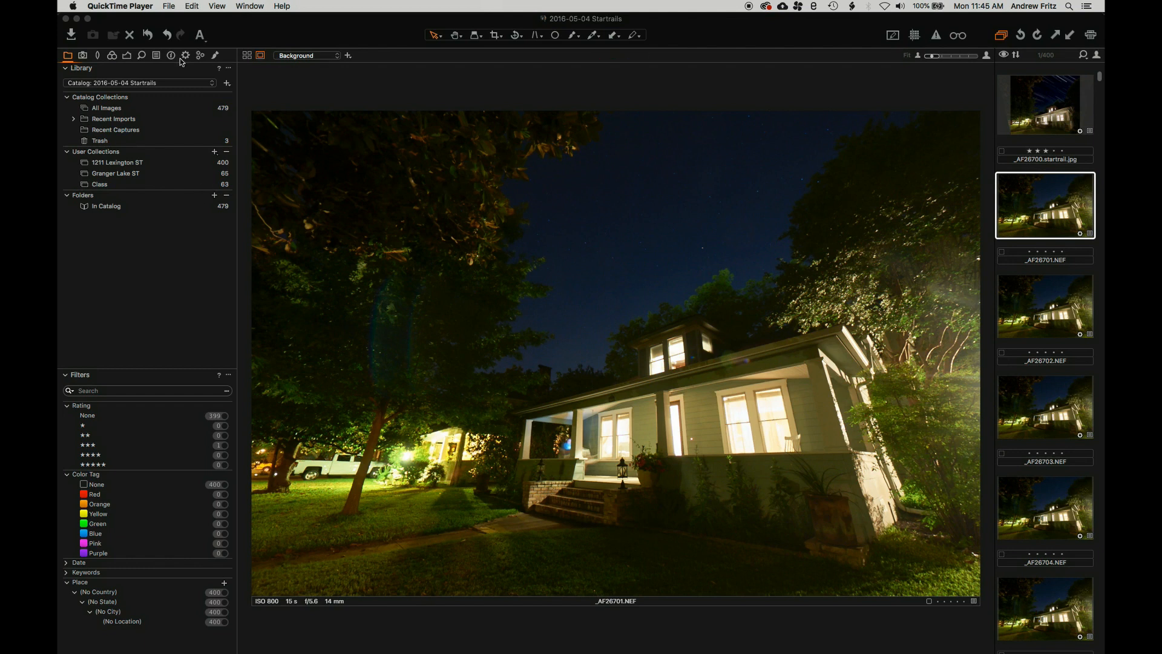
left_click(180, 84)
left_click(186, 56)
scroll(85, 111, "up", 2)
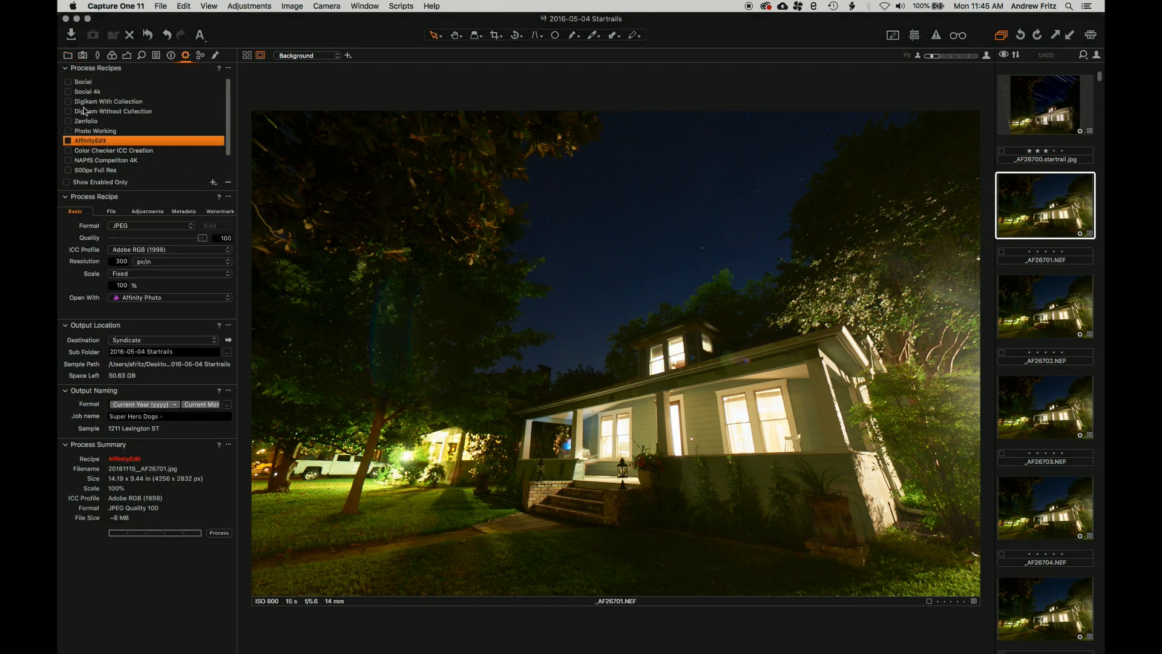
left_click(67, 103)
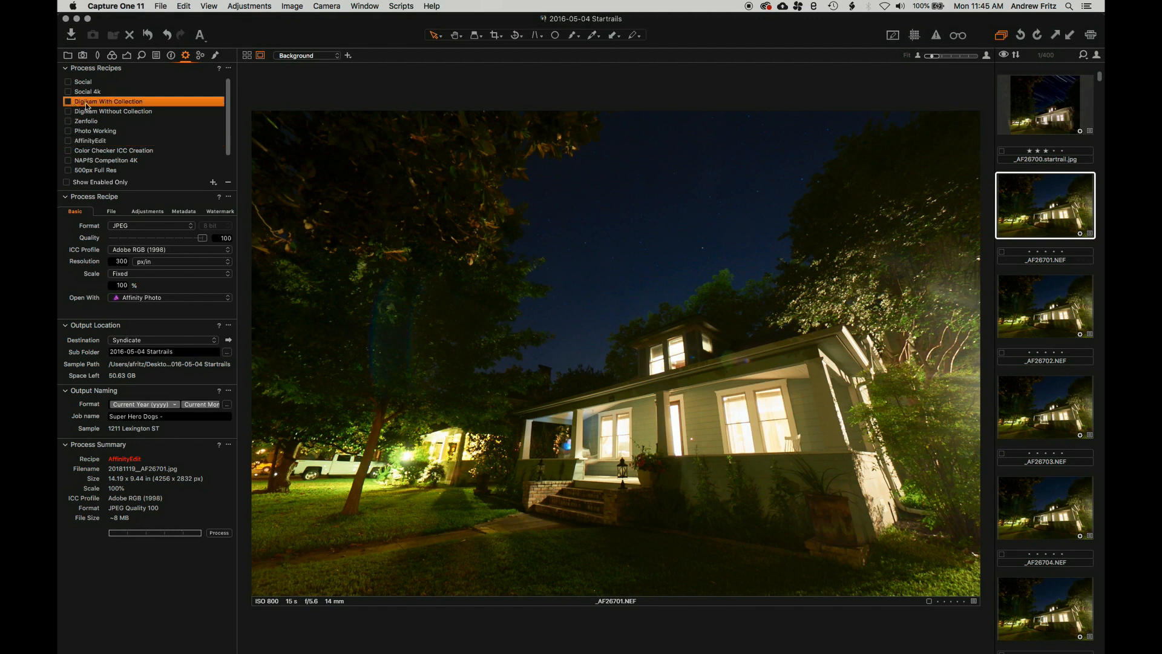
left_click(68, 102)
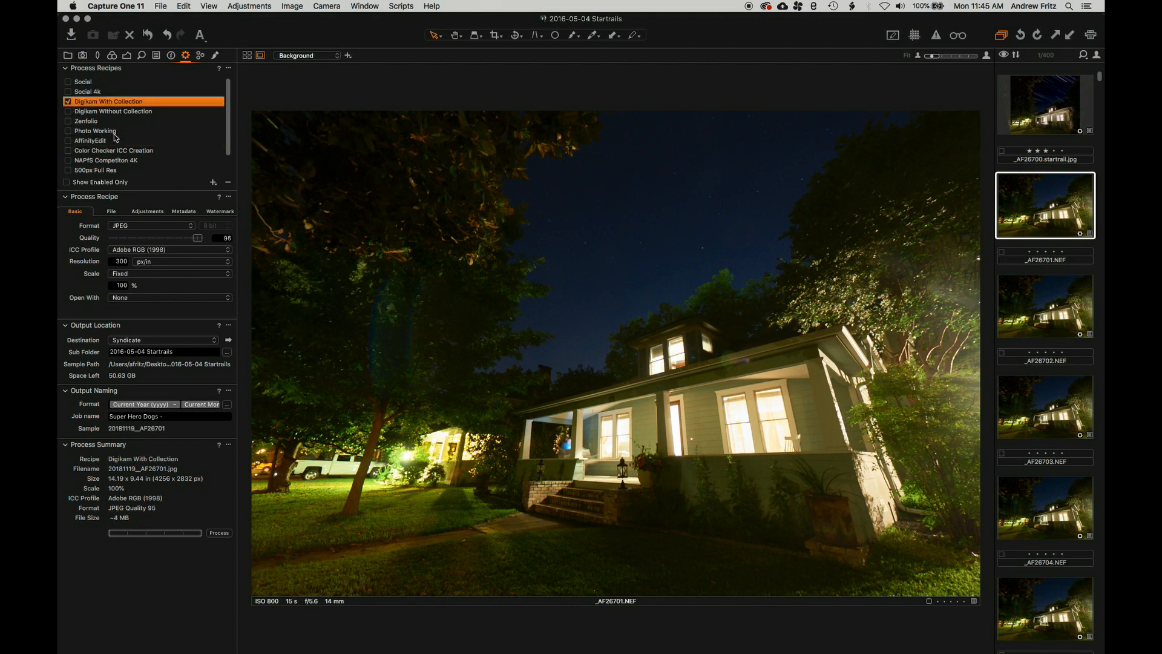
On the File tab, review the subfolder and naming format dialogs, accepting both unchanged
left_click(113, 211)
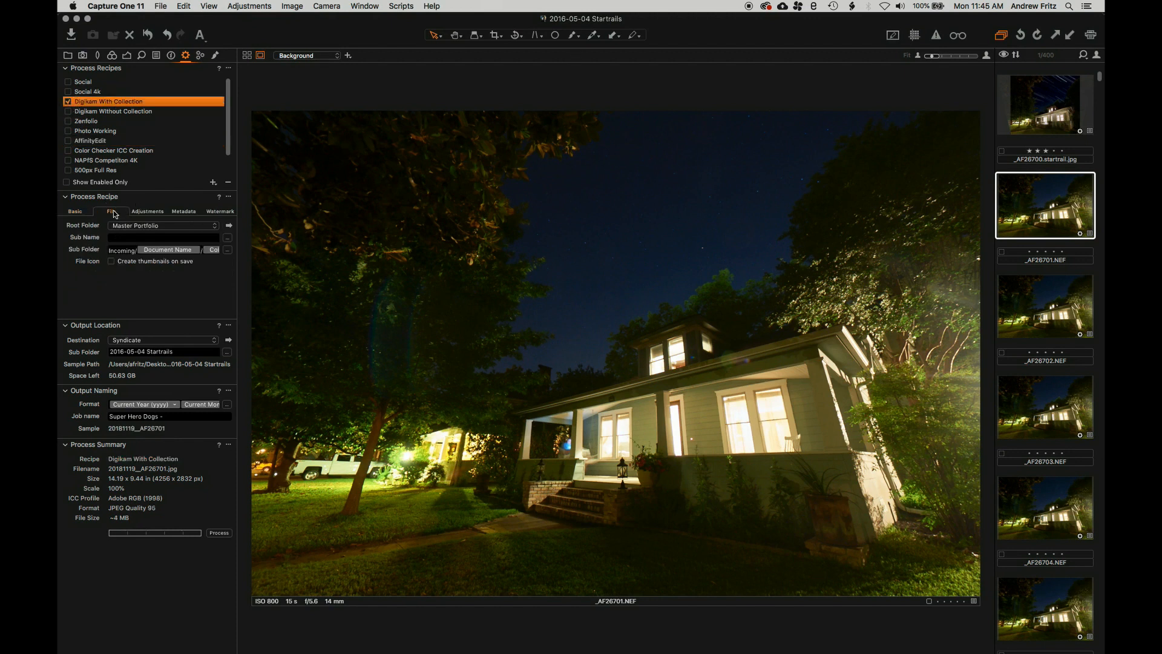
left_click(121, 250)
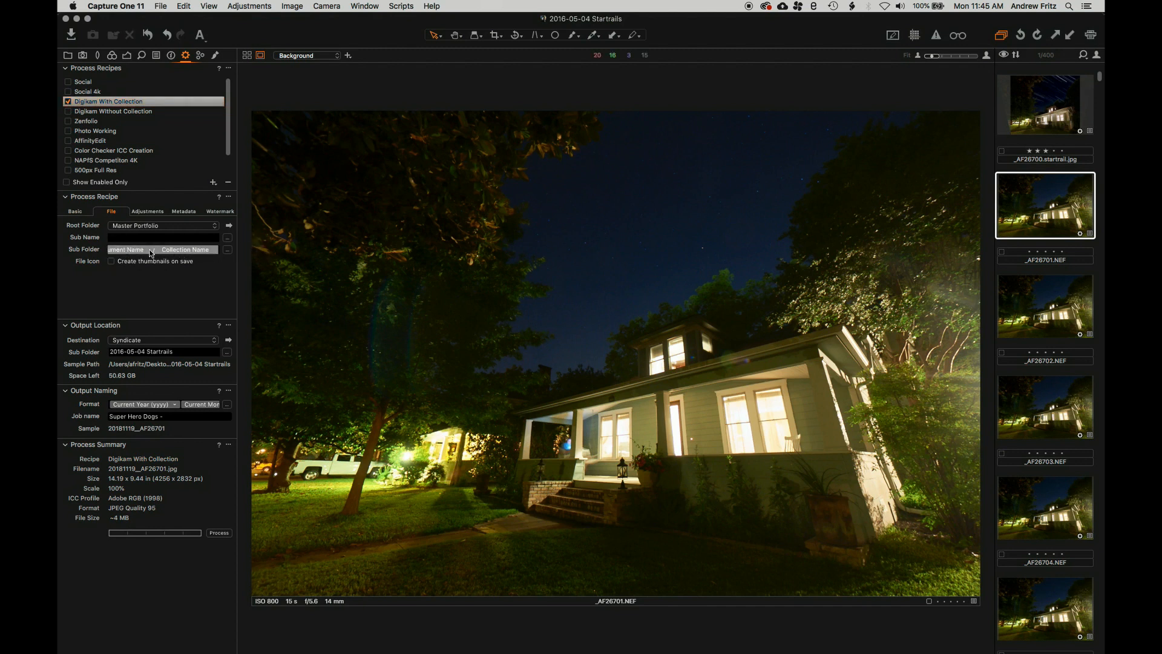
left_click(126, 250)
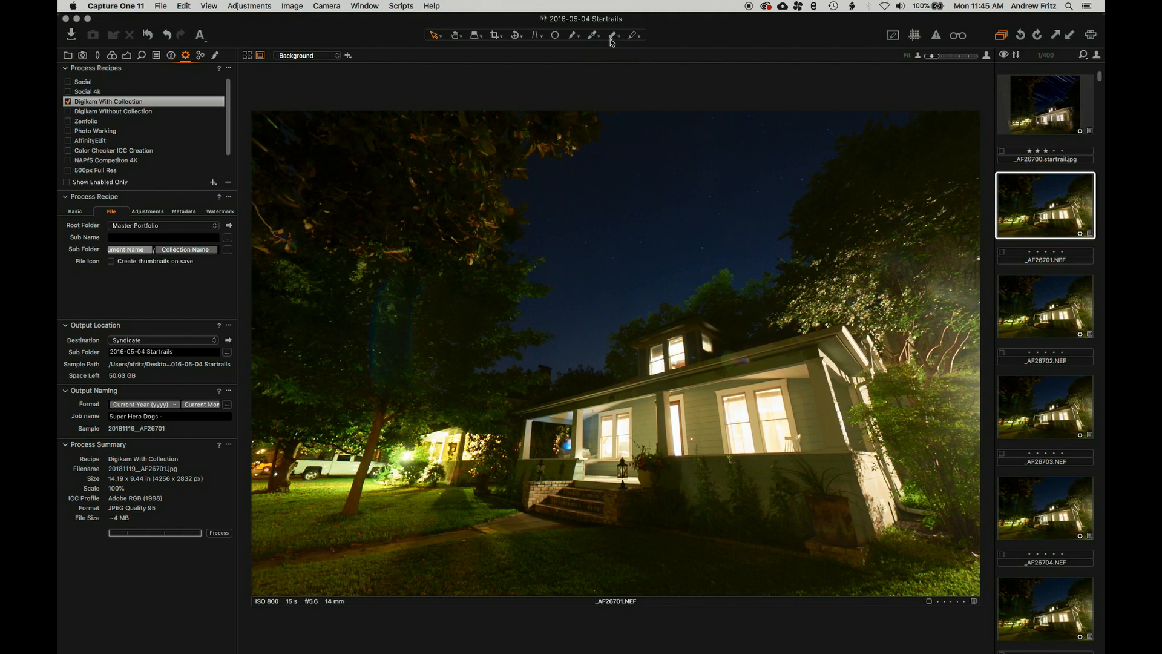
left_click(228, 250)
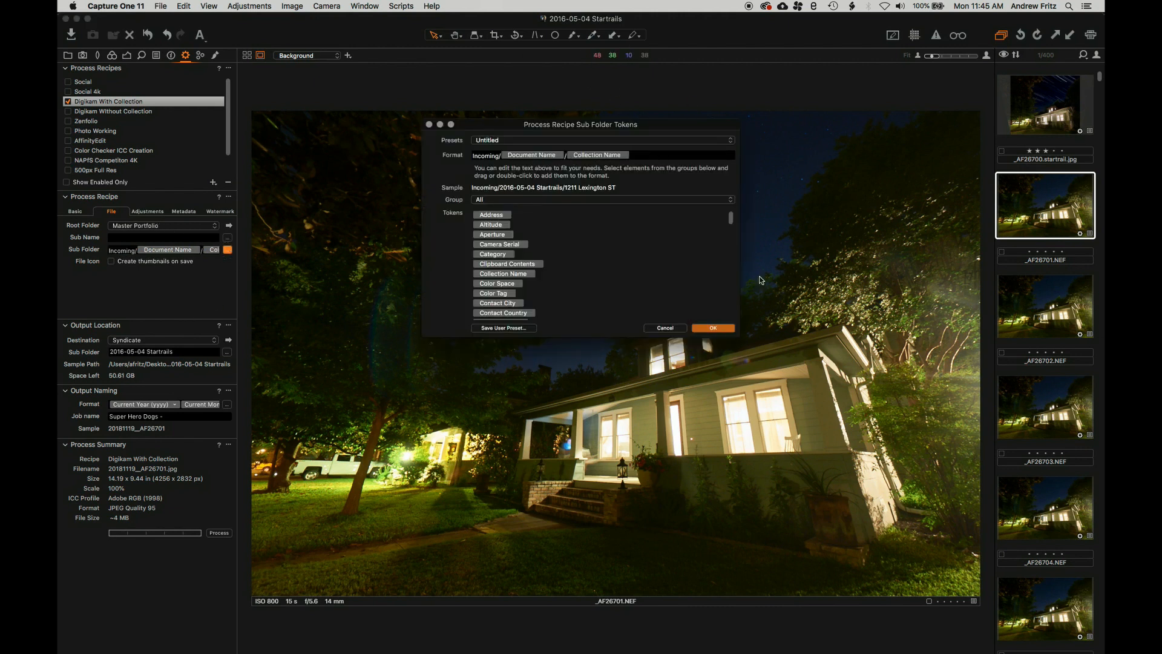
left_click(714, 328)
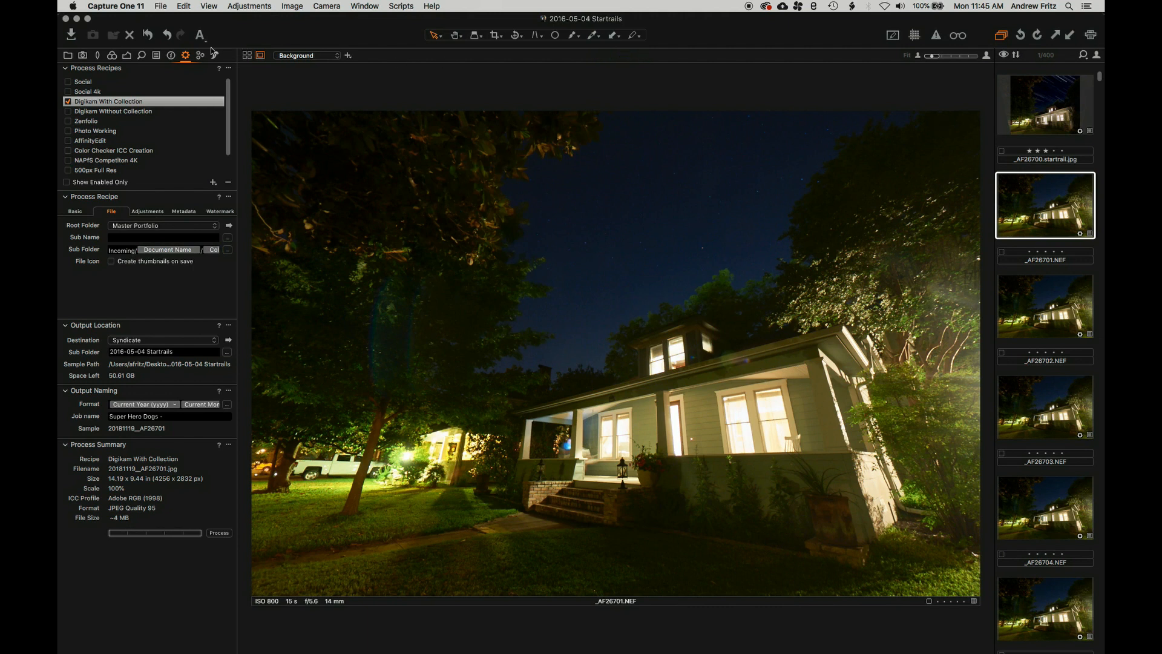
left_click(227, 404)
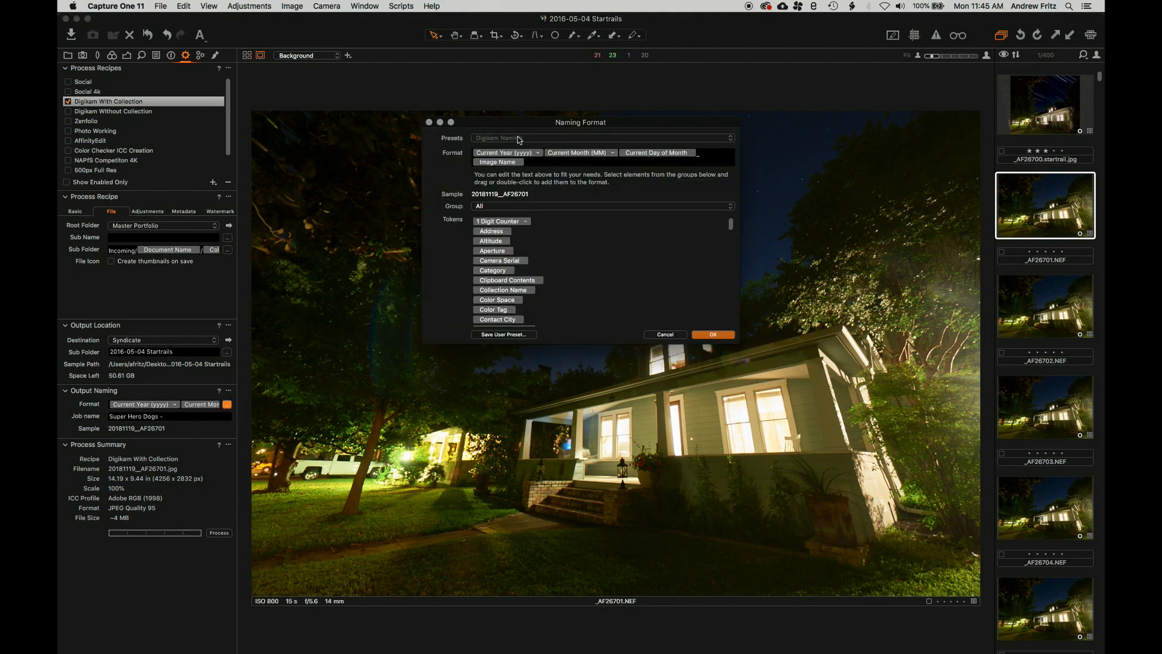
left_click(713, 334)
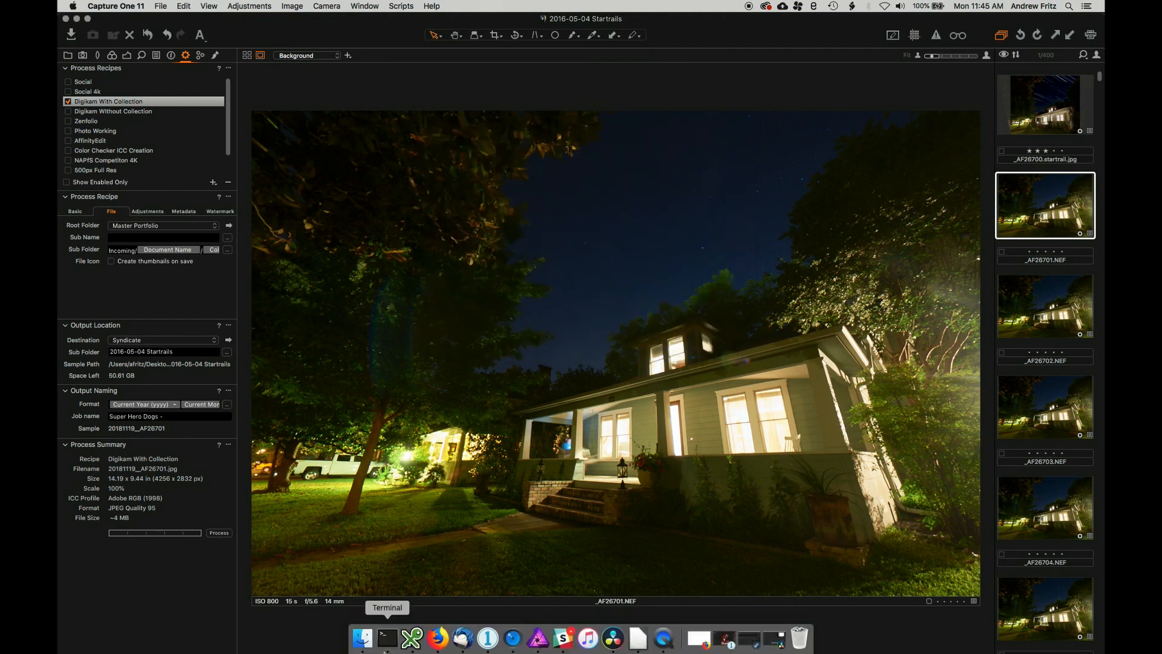
left_click(365, 639)
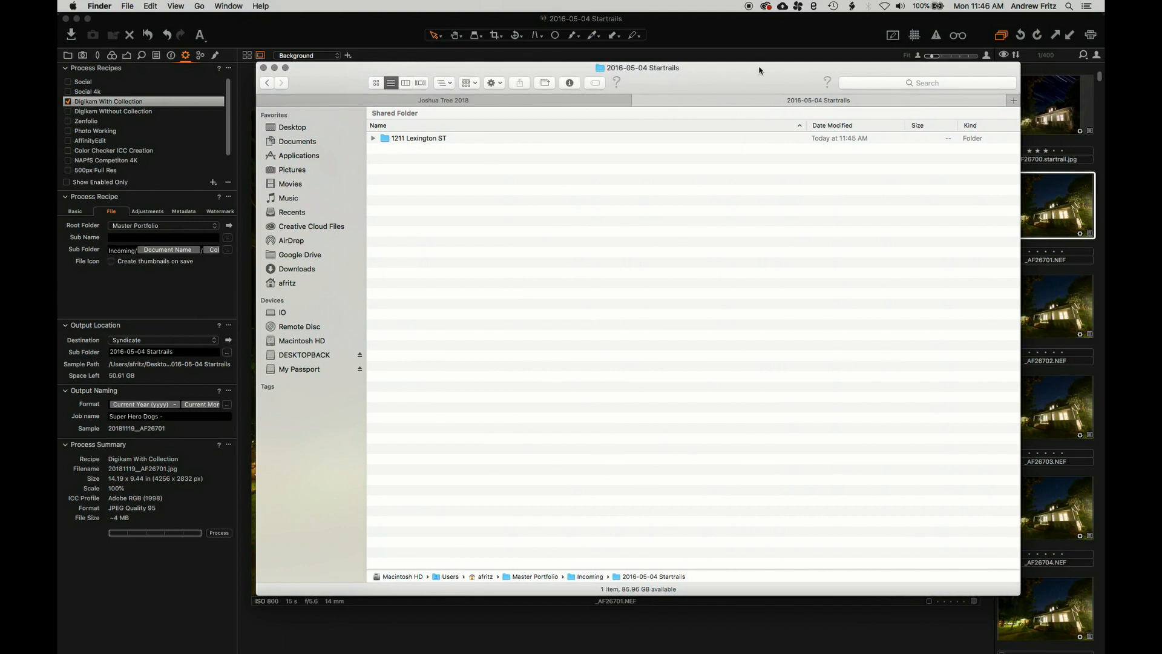
left_click(373, 138)
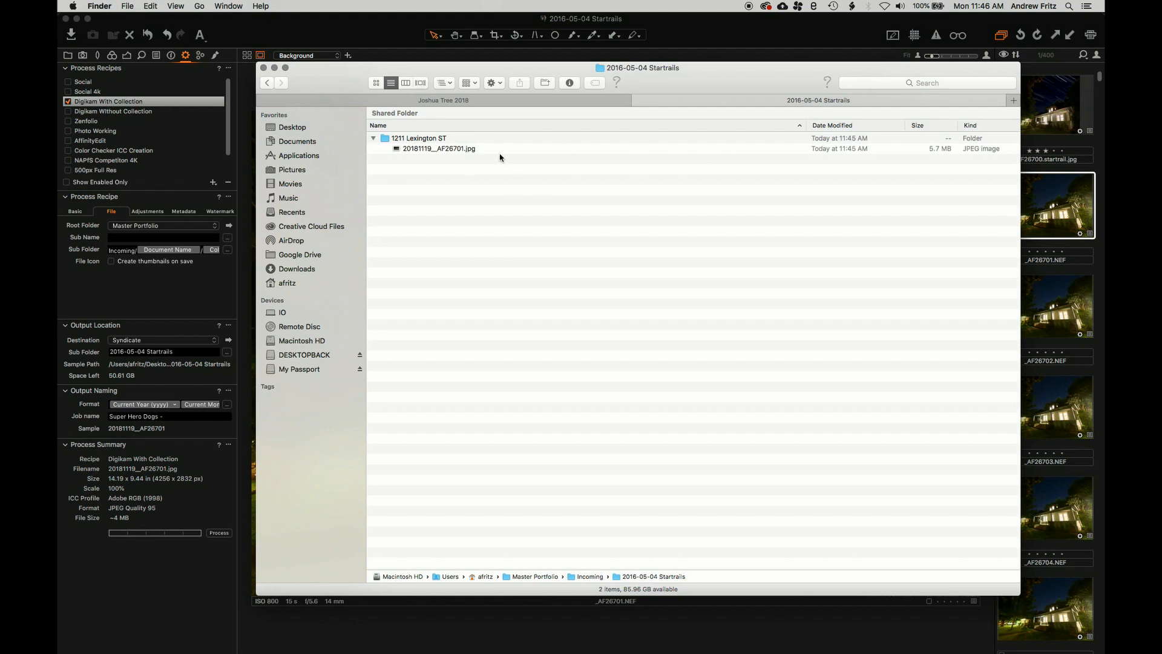
left_click(454, 149)
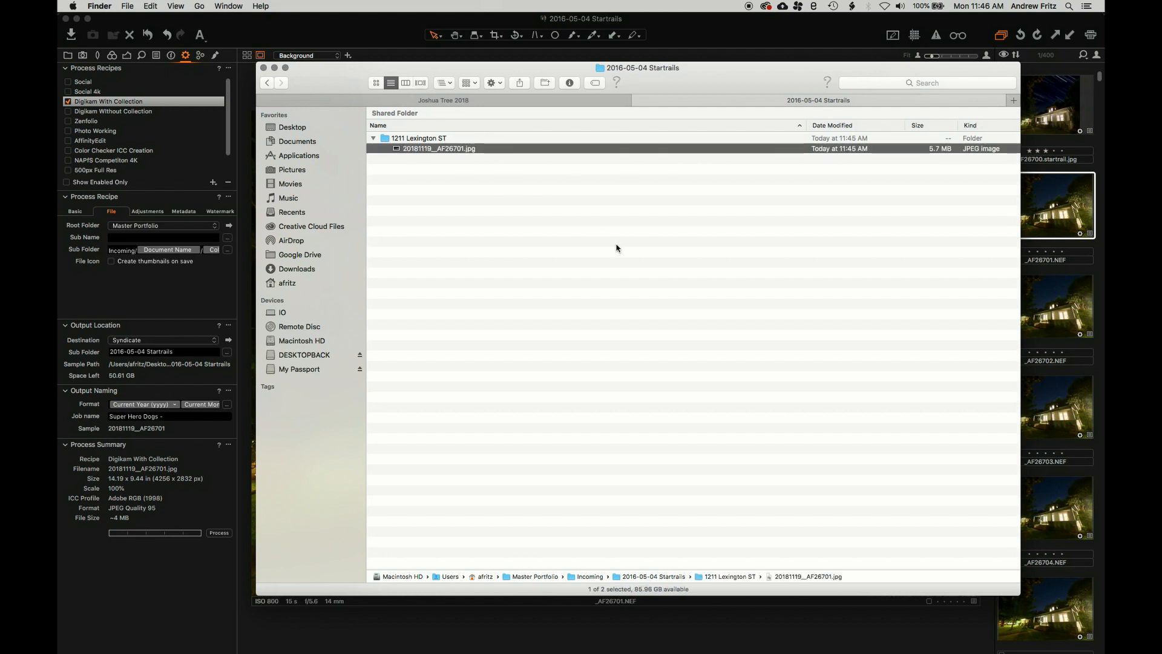
double_click(470, 151)
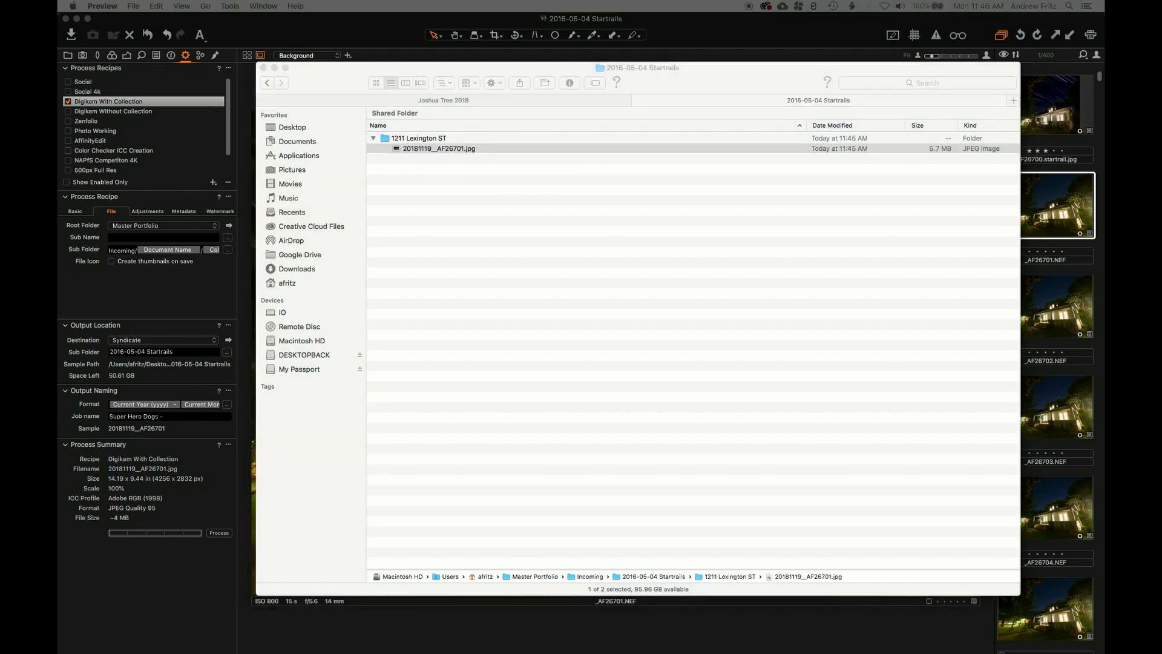
left_click_drag(58, 66, 743, 33)
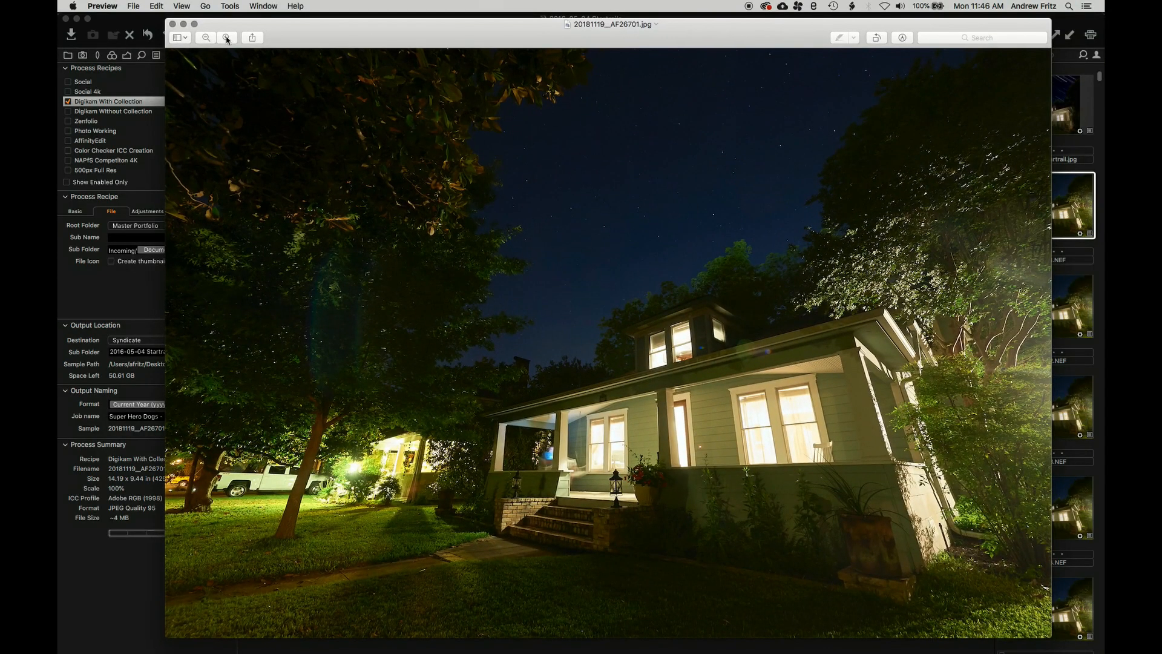
left_click(172, 24)
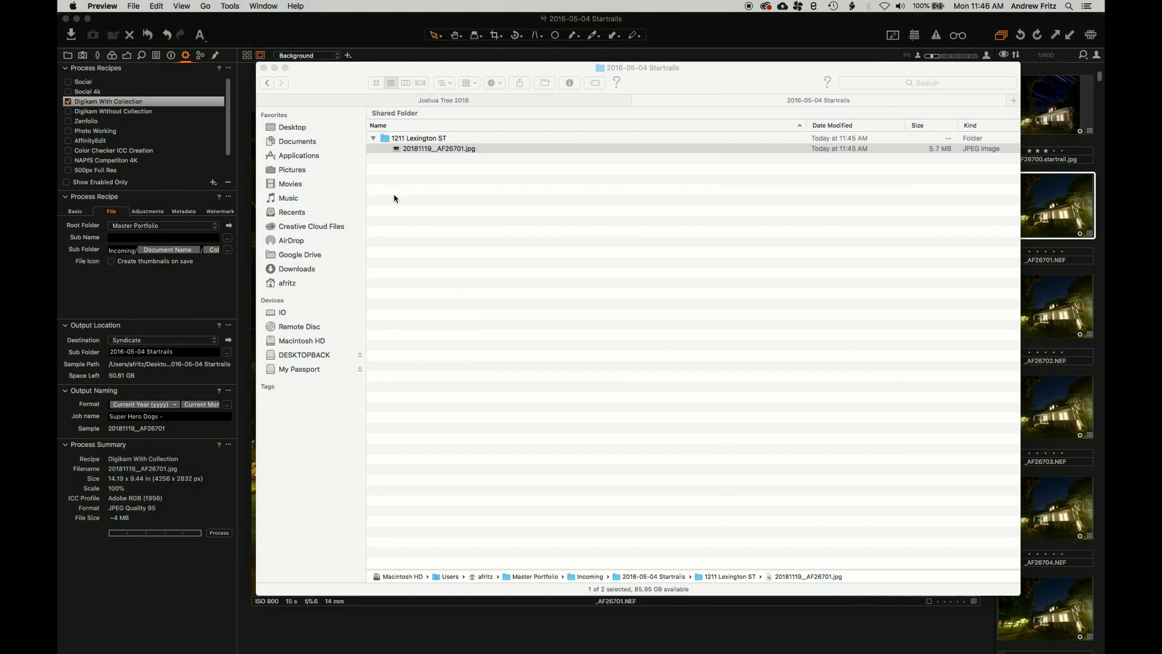
left_click(263, 68)
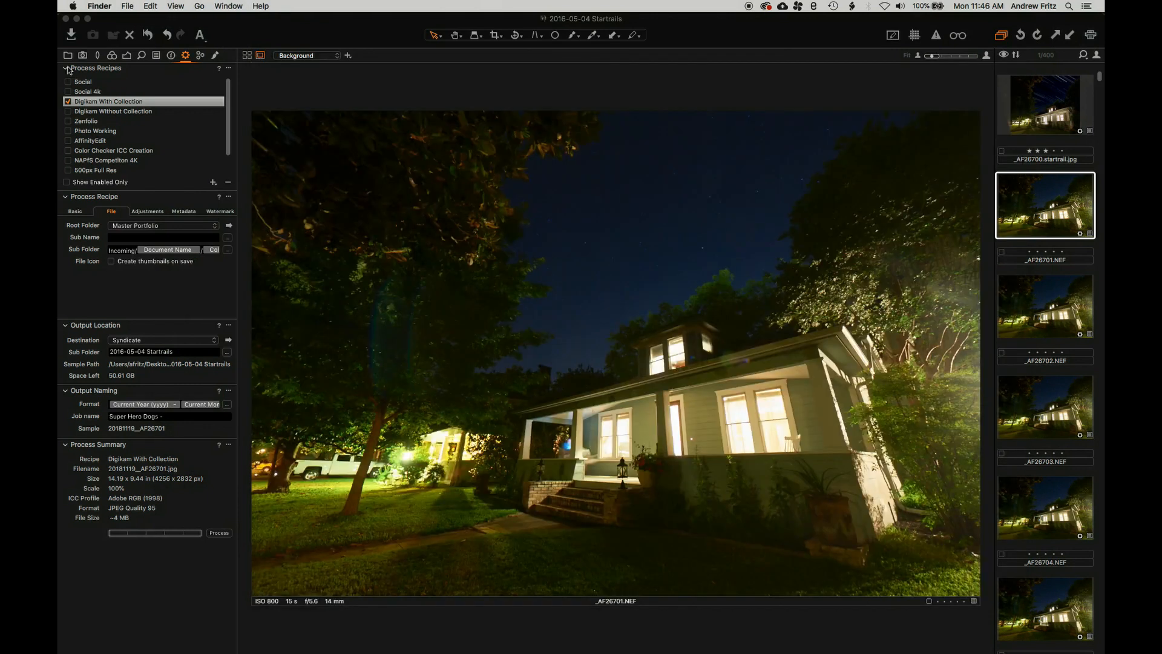
Pick All Images in the Library, view _AF26700.startrail.jpg, then show the Output recipe list
left_click(67, 55)
left_click(103, 108)
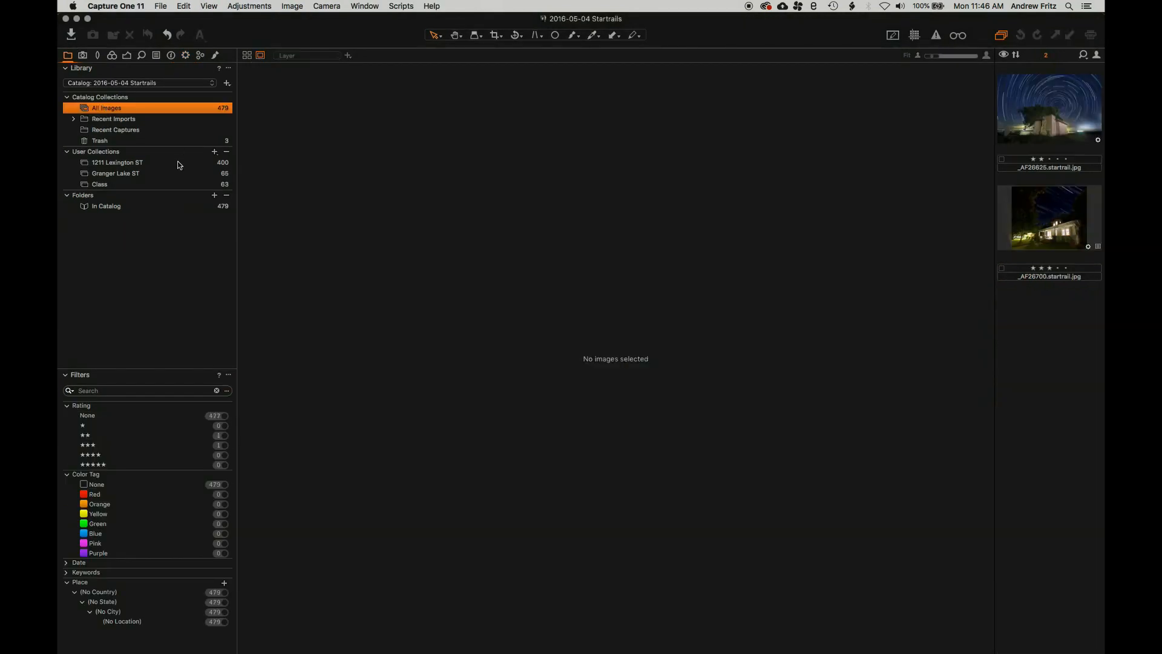
left_click(1029, 220)
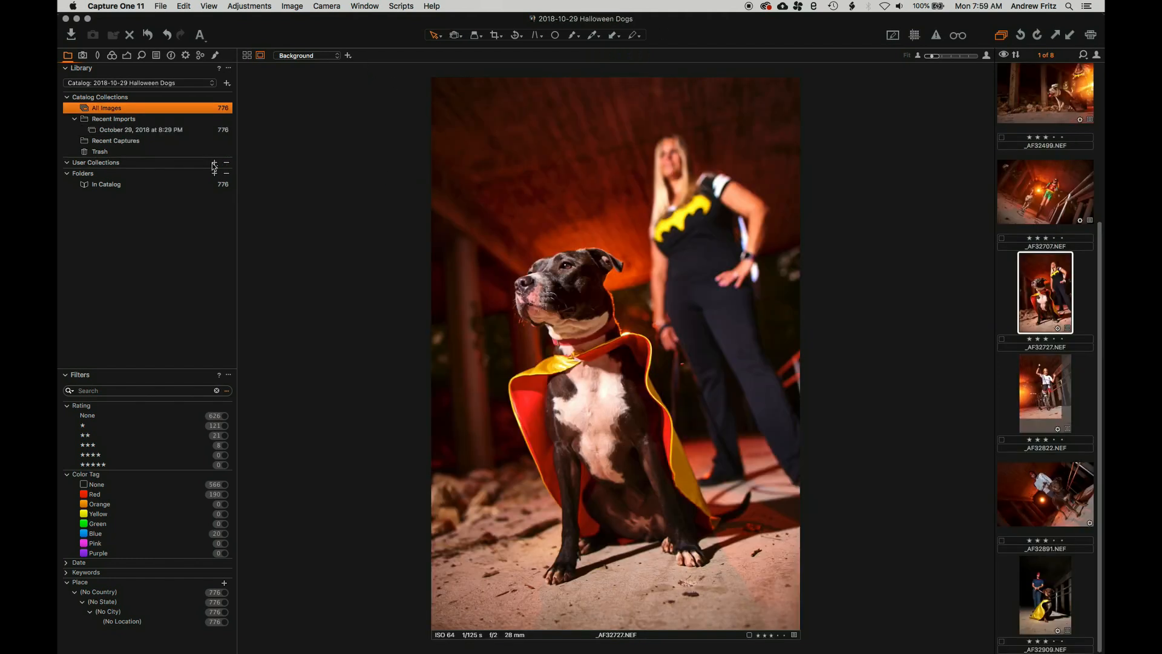
left_click(185, 56)
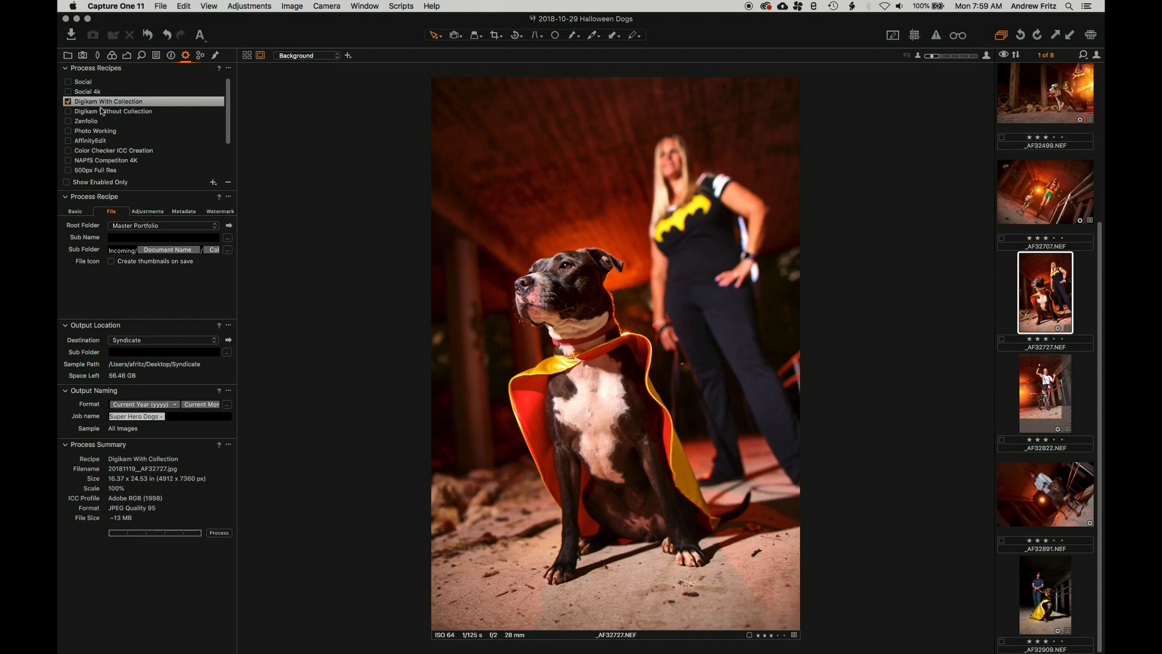
mouse_move(102, 110)
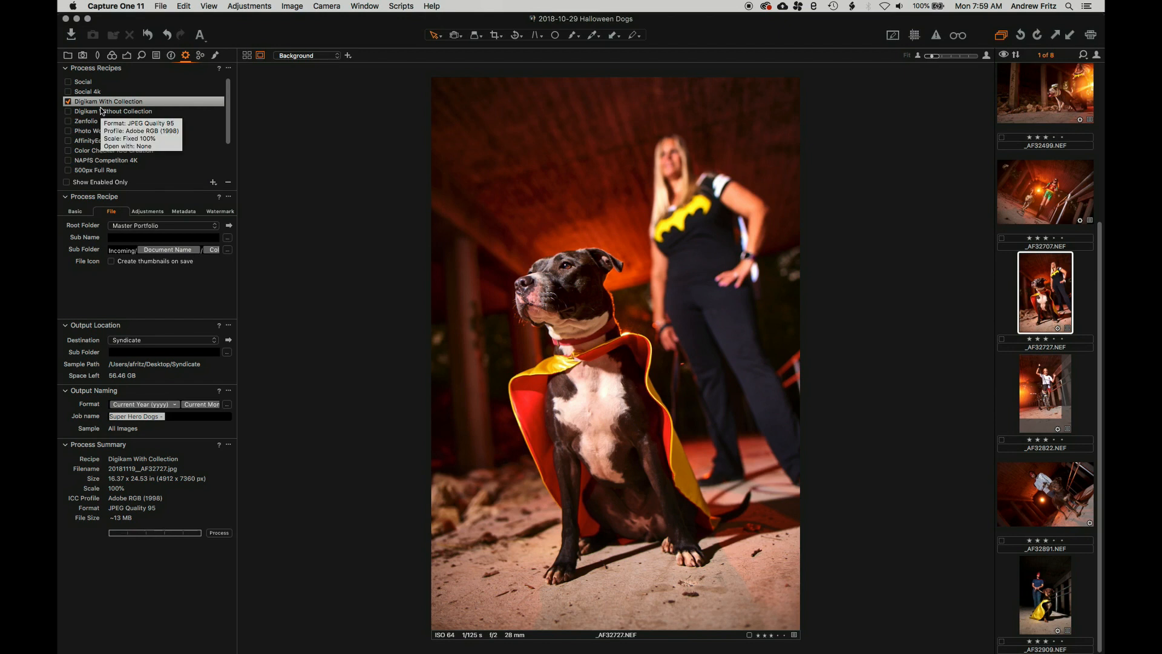